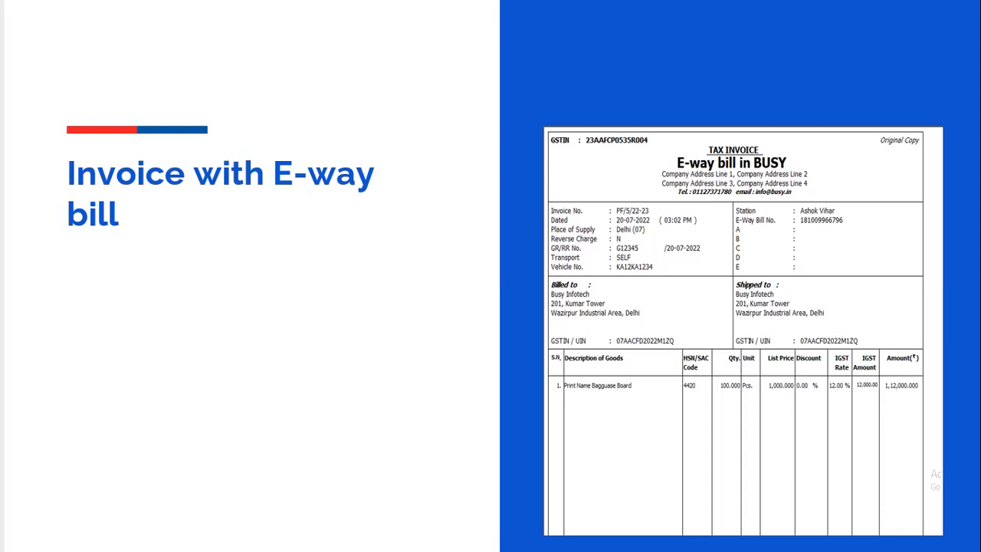
Step: End the E-way bill slide show, put the presentation away and switch to the Busy accounting program
key(Right)
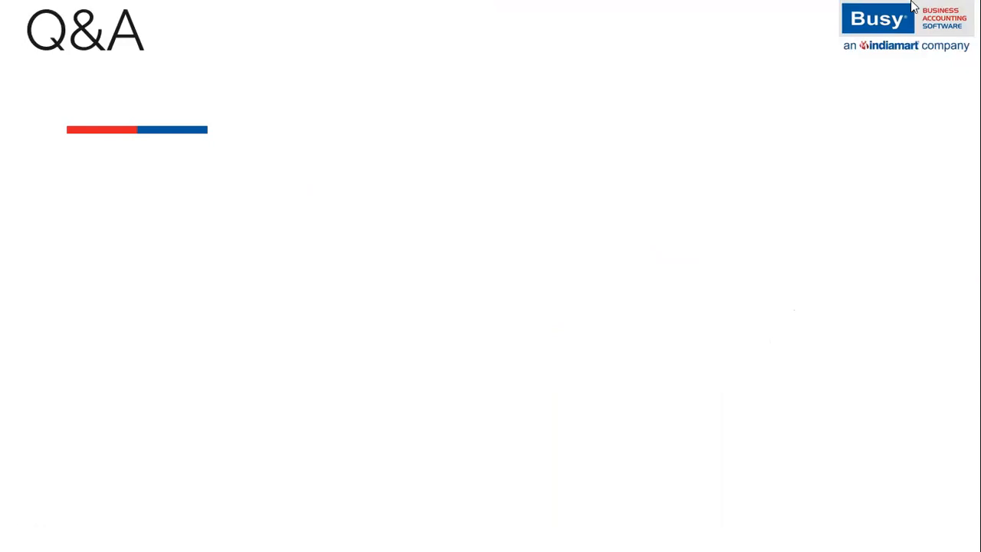
key(Escape)
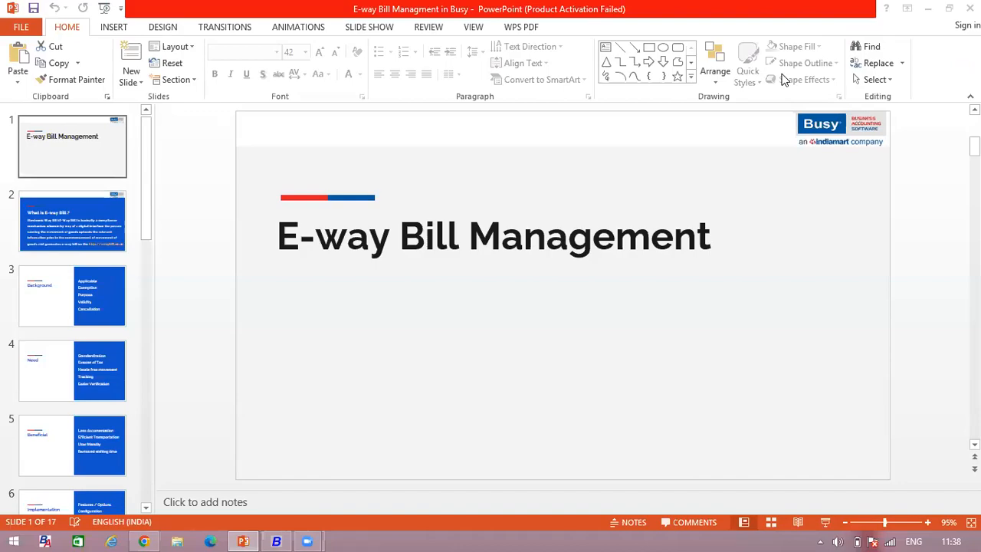
click(927, 9)
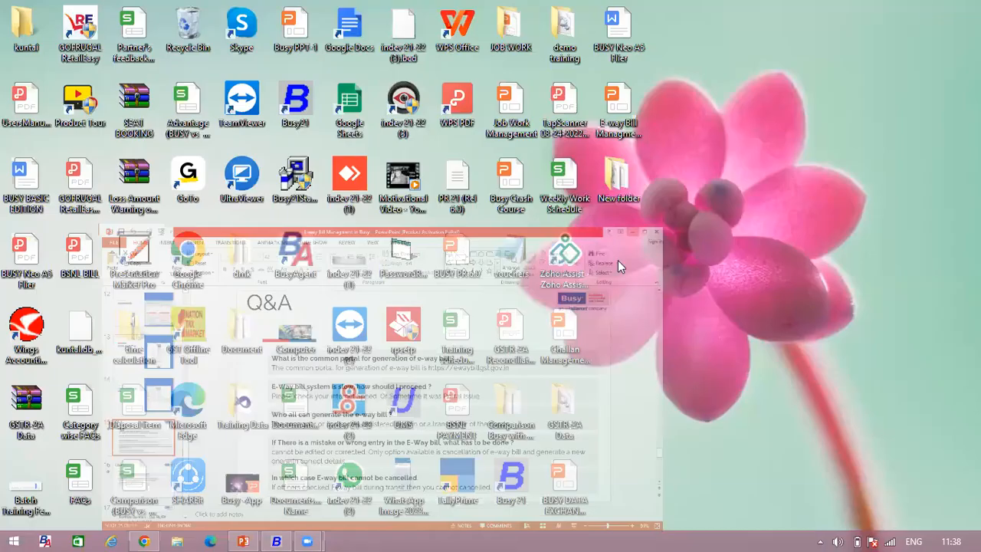
click(274, 539)
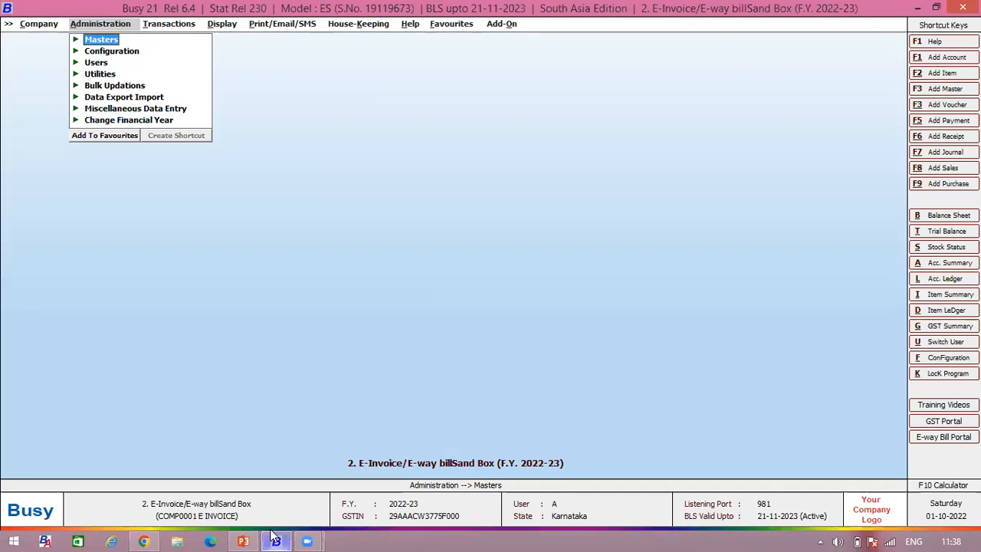
Step: Open the E-Way Bill Configuration from the GST/VAT section of the company's Features / Options
key(Down)
key(Return)
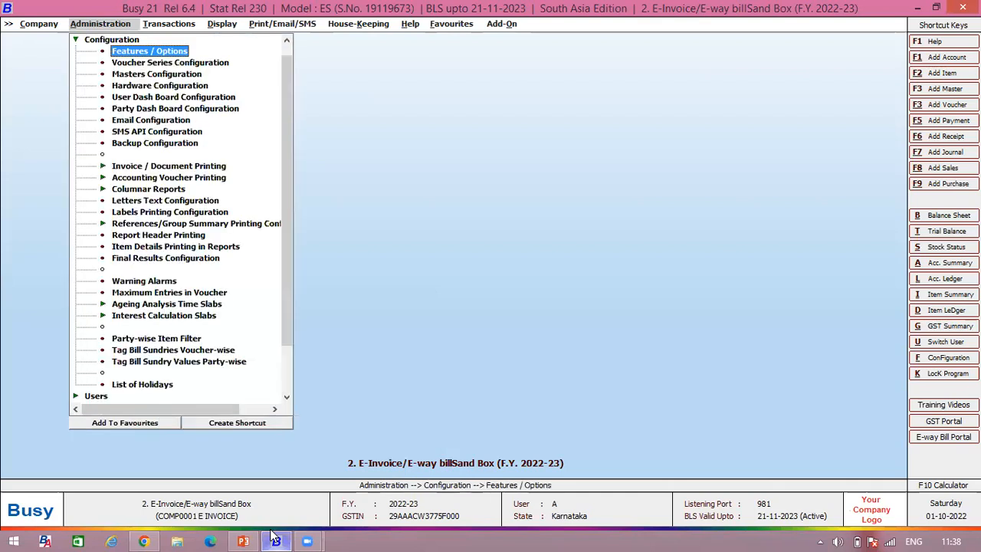
key(Return)
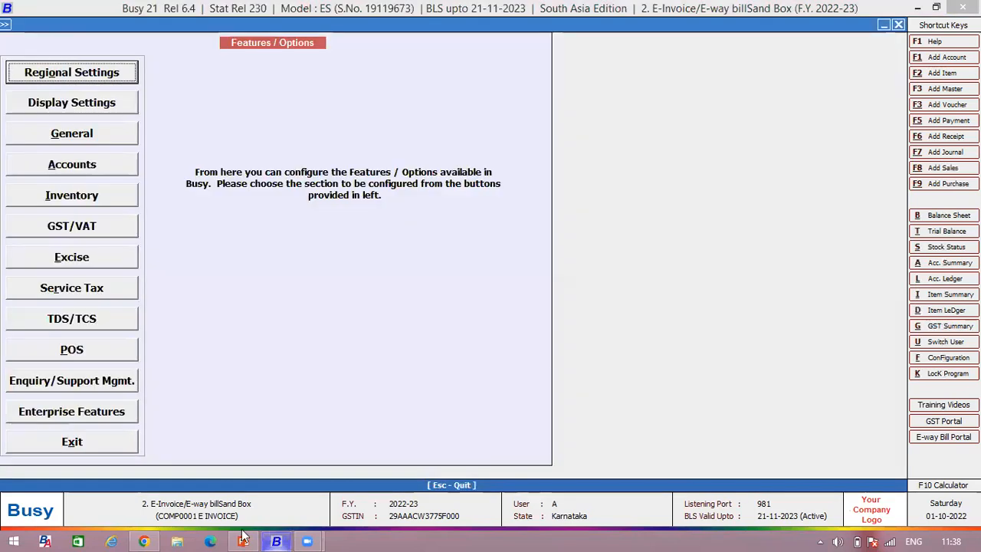
click(74, 226)
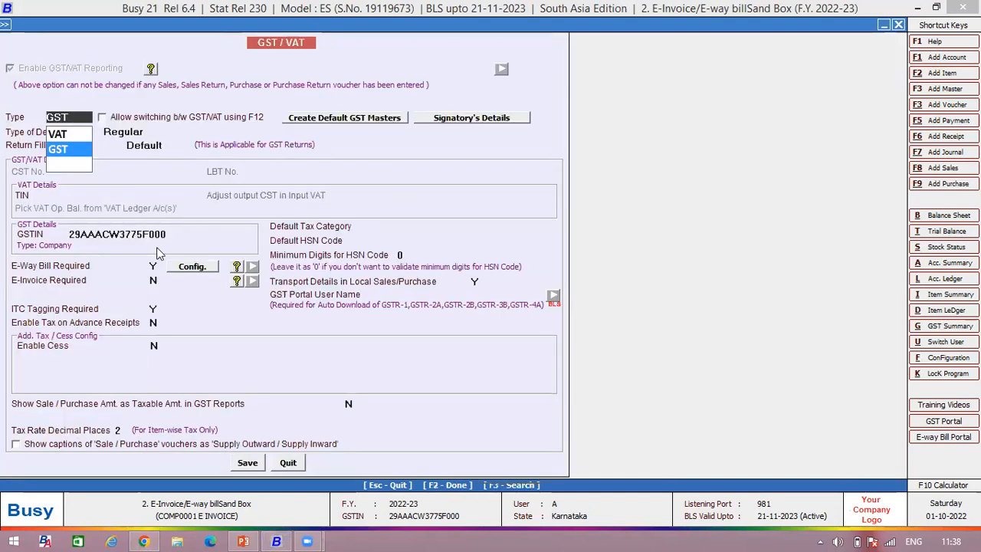
click(155, 266)
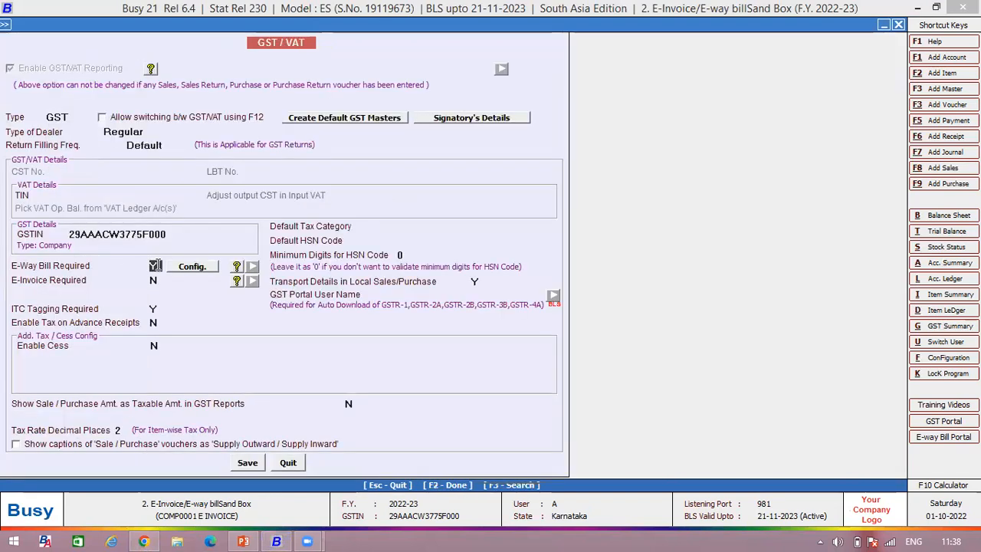
click(193, 272)
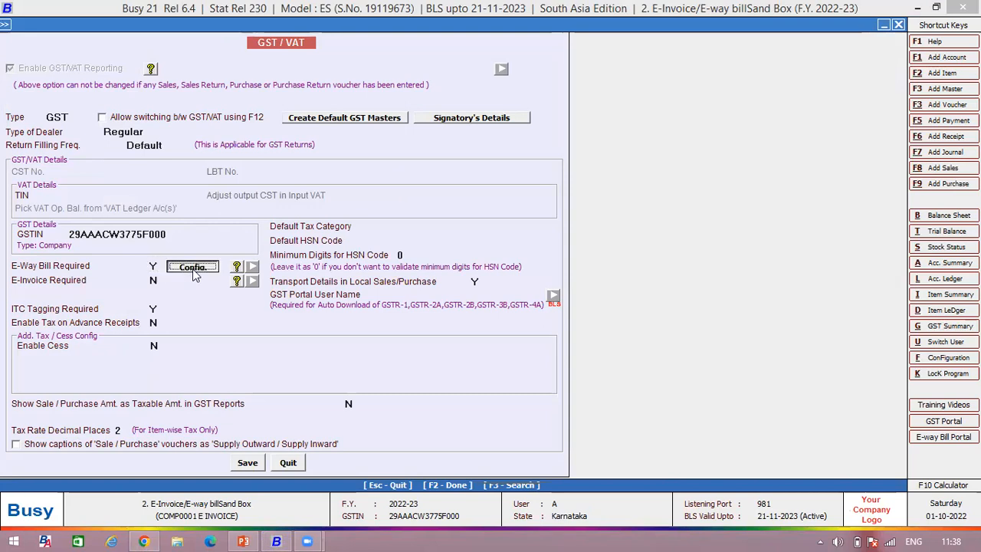
click(193, 270)
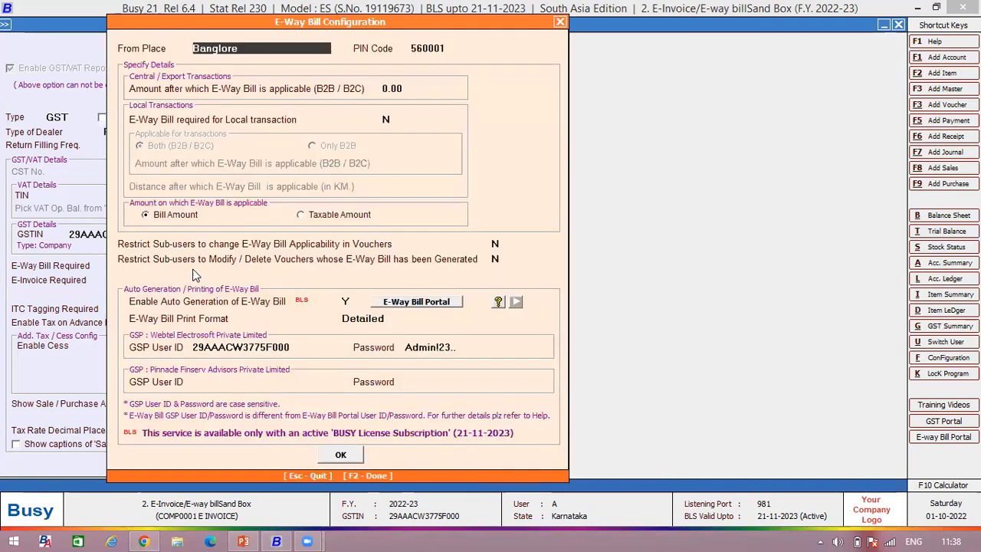
Step: Review the From Place, PIN Code and E-Way Bill threshold amount for central/export transactions
drag(256, 47, 174, 51)
drag(460, 50, 408, 49)
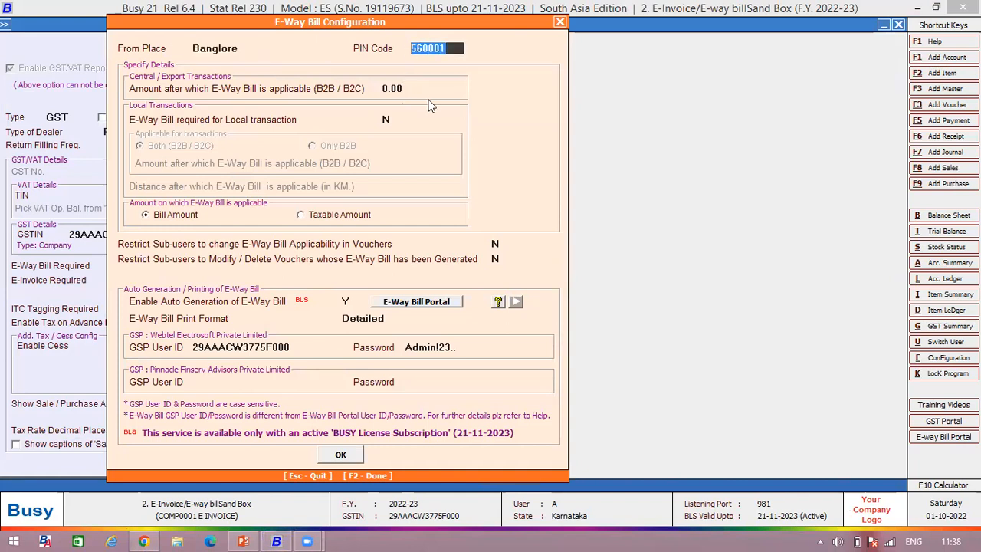
drag(428, 89, 365, 91)
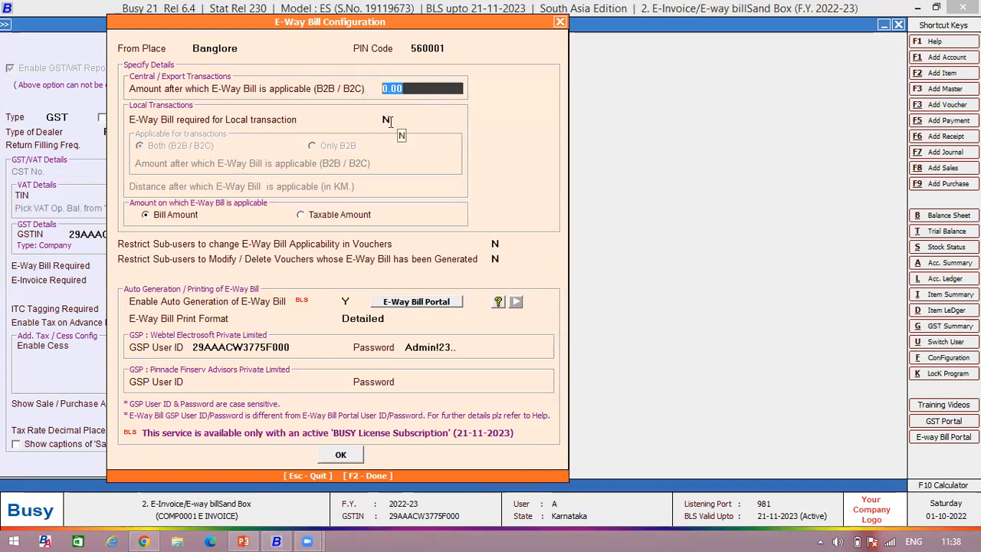
Step: Check the Enable Auto Generation of E-Way Bill option and choose Detailed as the E-Way Bill print format
click(345, 302)
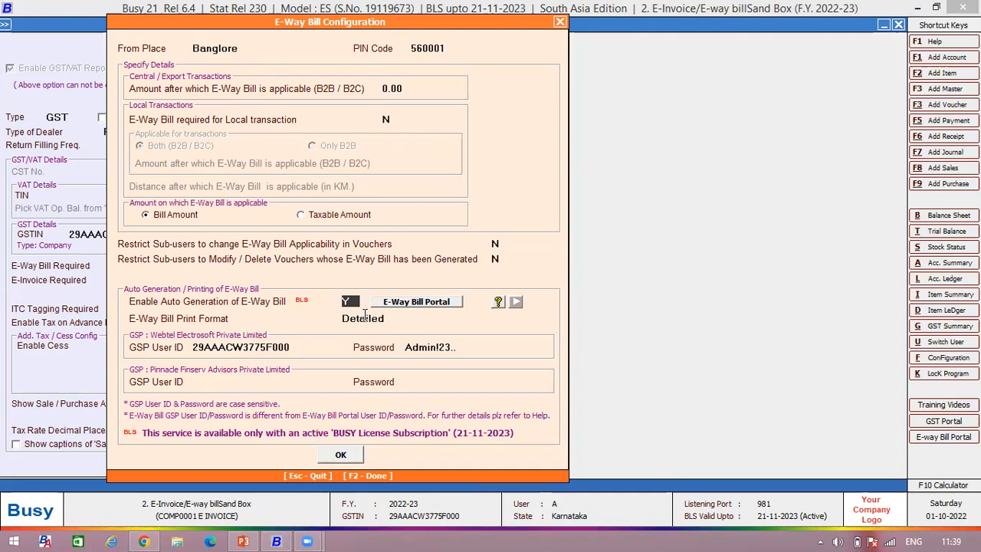
click(366, 317)
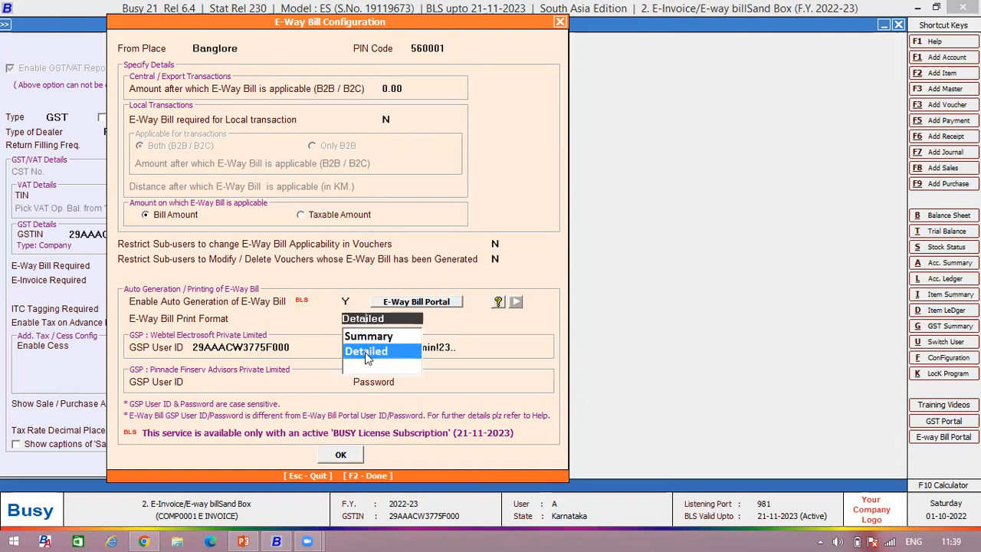
click(366, 351)
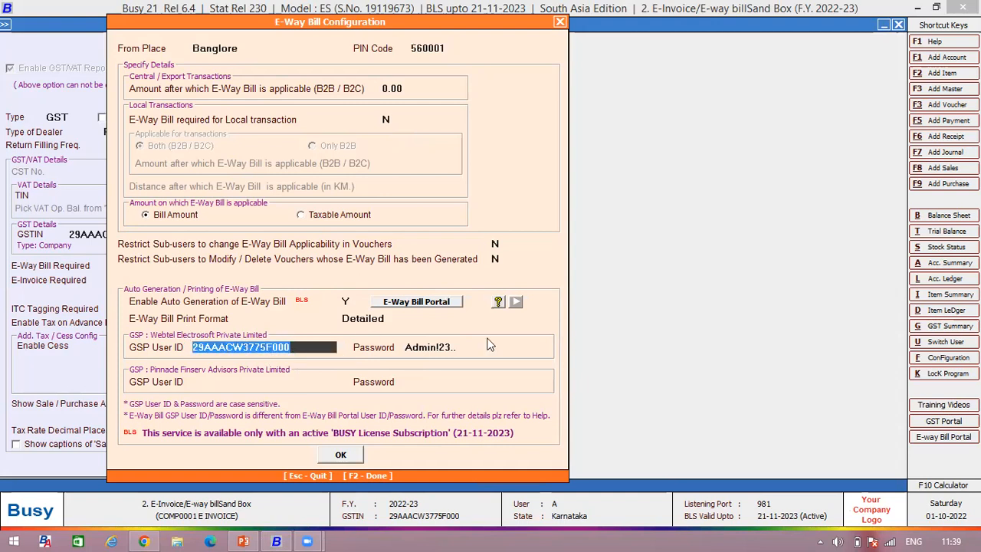
Step: Check the Webtel Electrosoft GSP user ID and password fields, and accept the E-Way Bill configuration
click(463, 345)
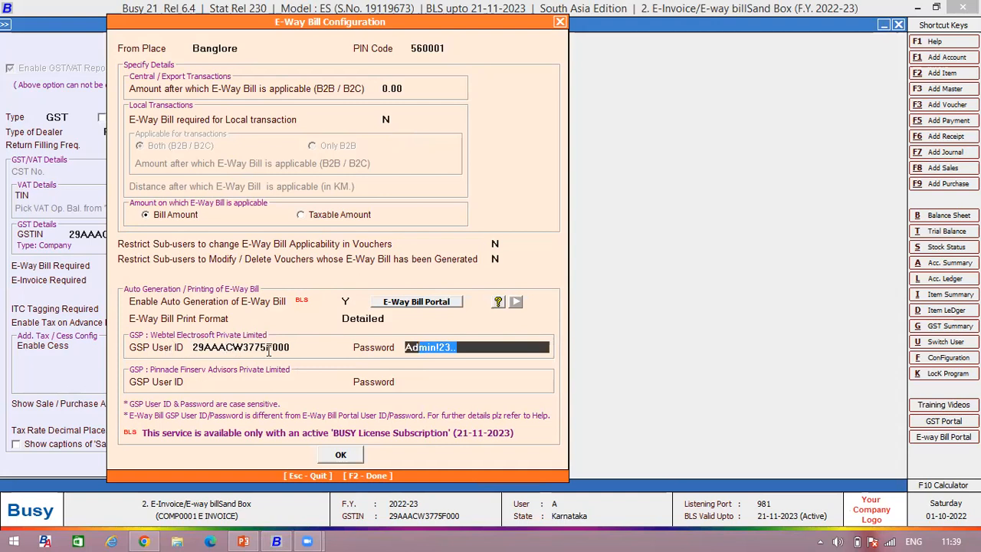
click(197, 348)
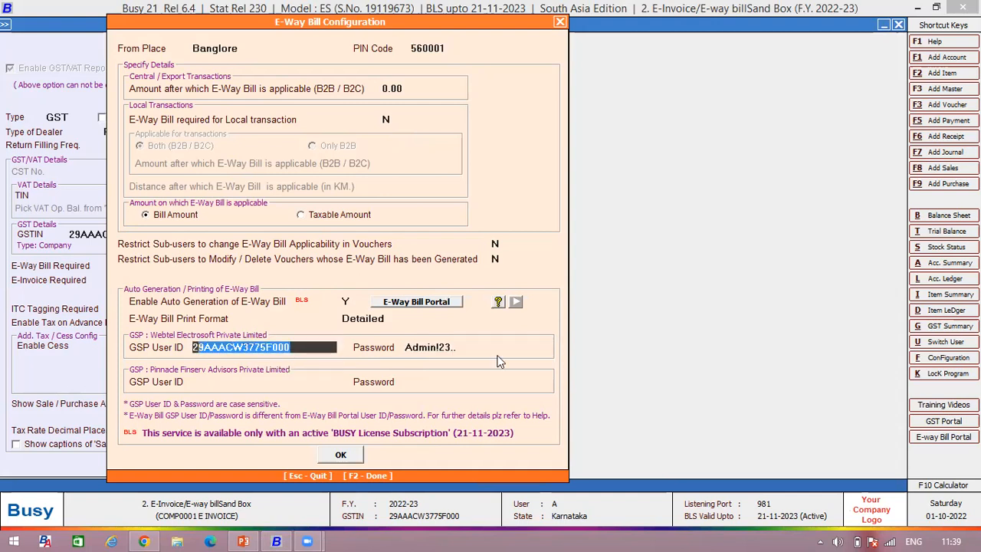
click(420, 345)
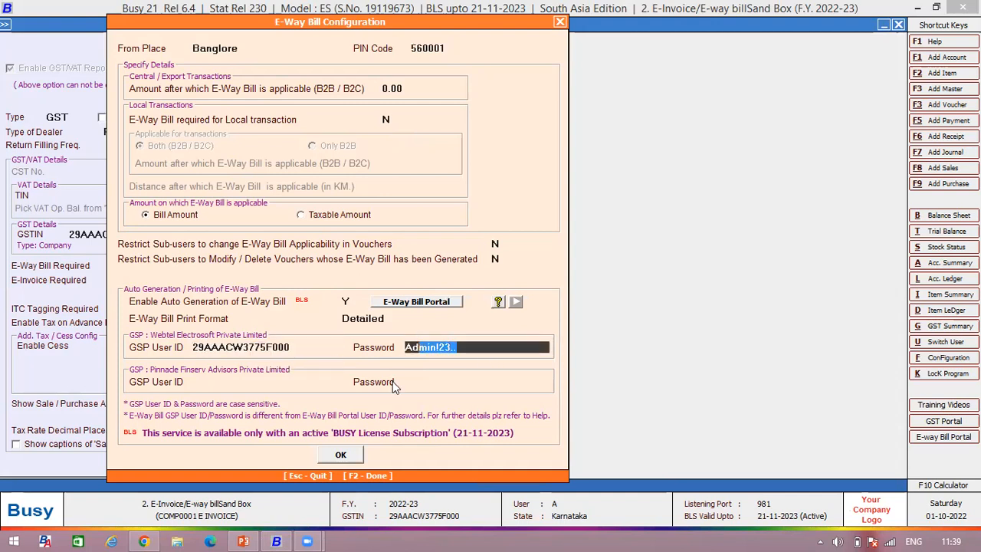
click(342, 456)
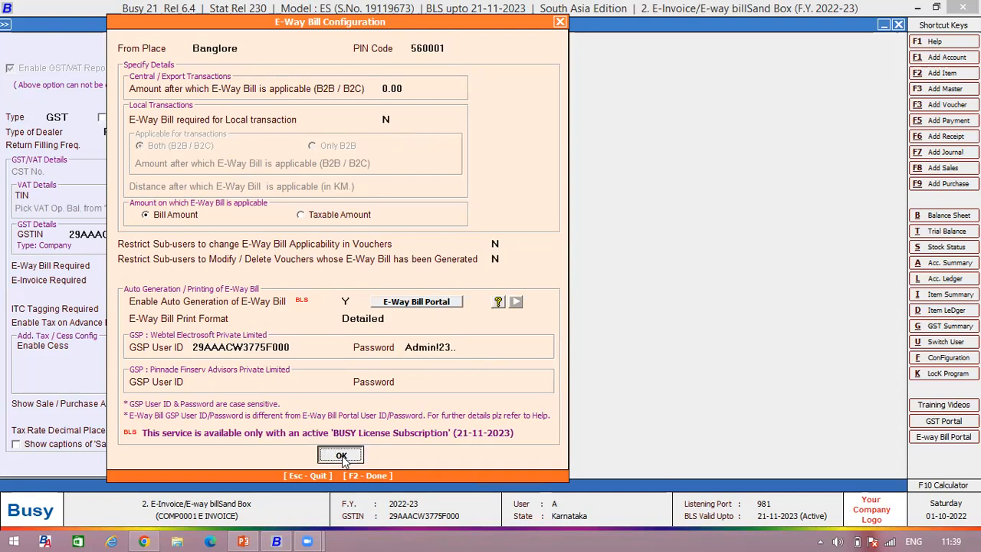
click(341, 456)
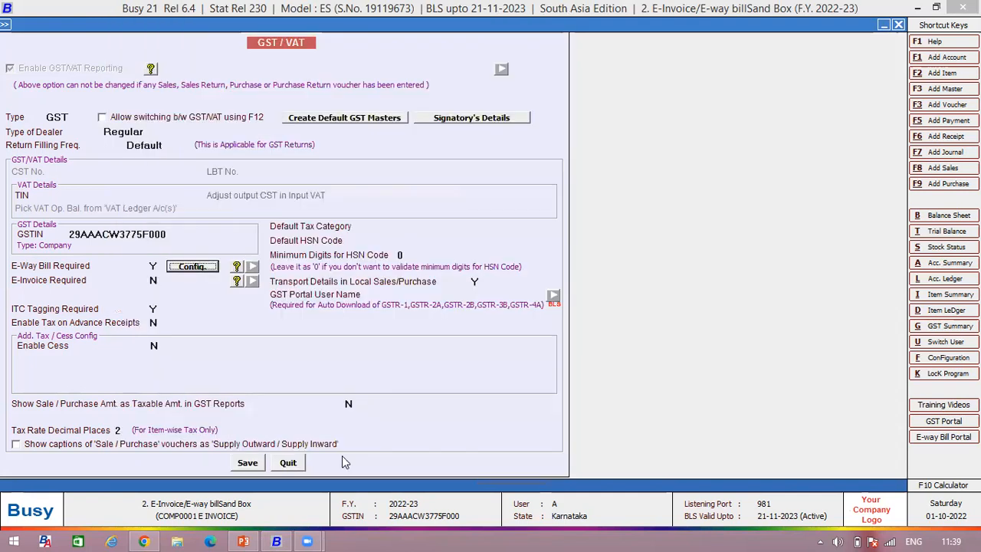
Step: Open the E-Way Bill help and read how to configure Auto Generation of E-Way Bill
click(237, 269)
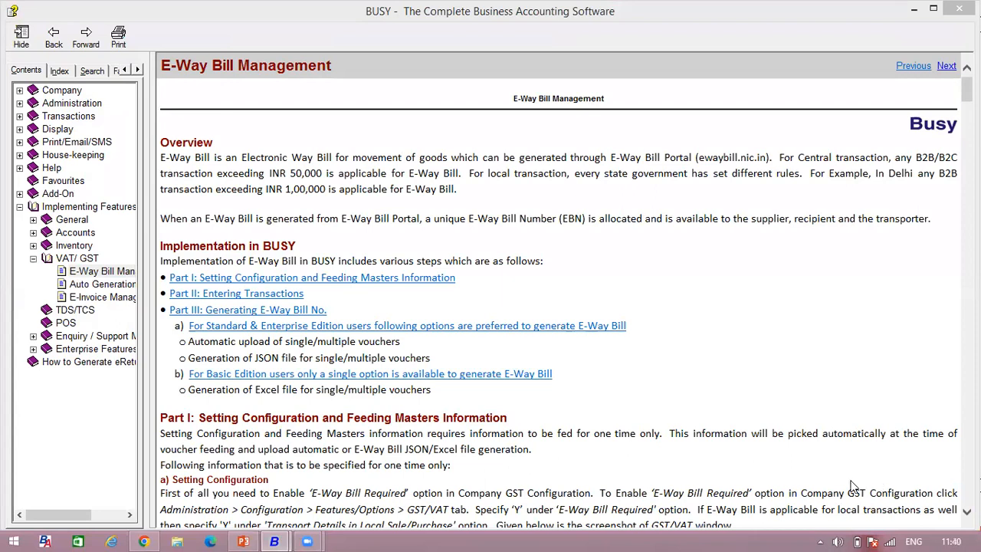
click(93, 286)
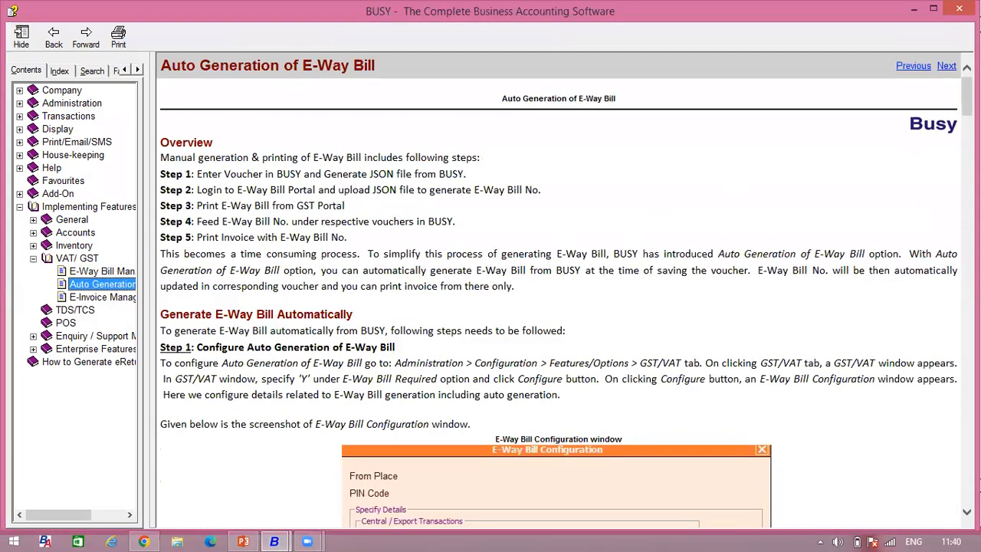
scroll(559, 291, down, 5)
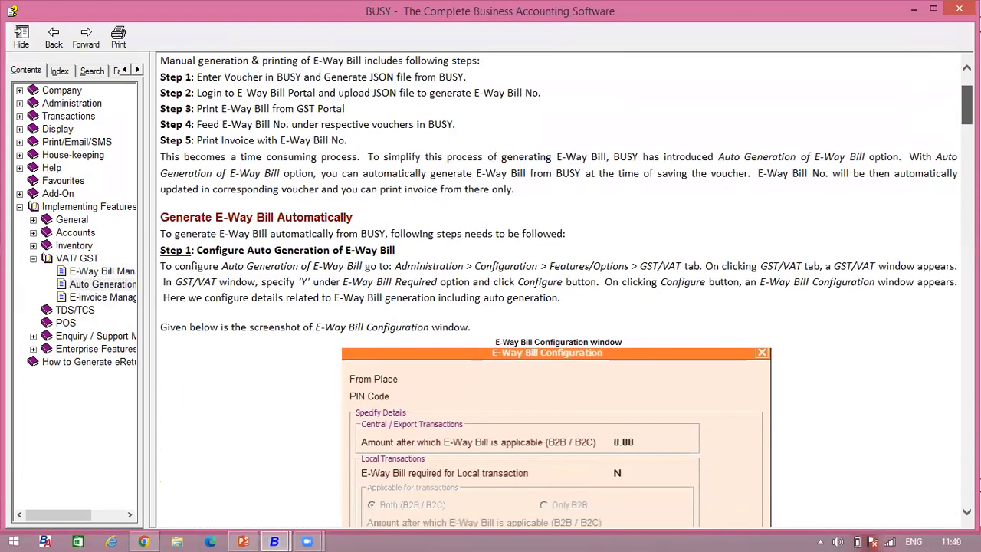
scroll(559, 291, down, 12)
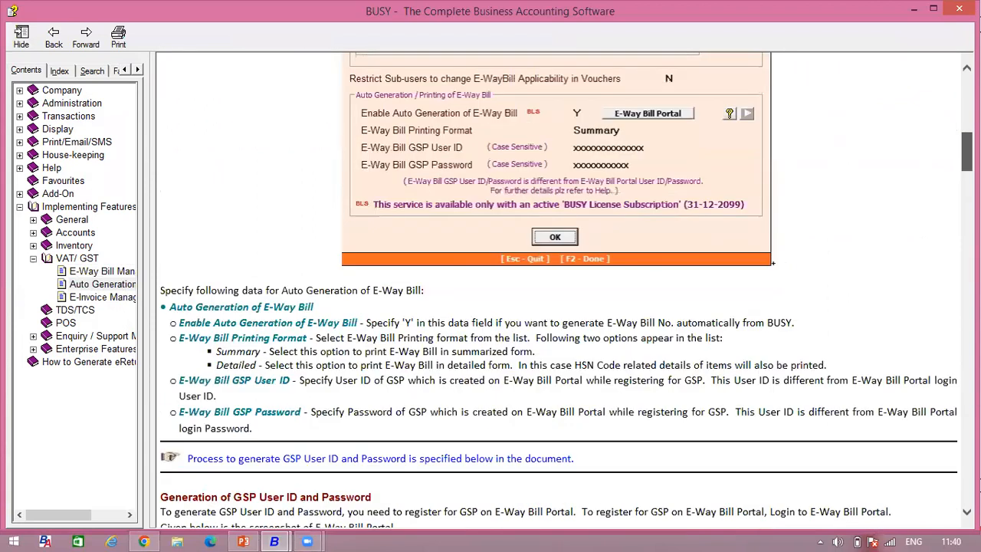
Step: Examine the help instructions for registering a GSP on the E-Way Bill portal and creating its user ID and password
scroll(559, 291, down, 2)
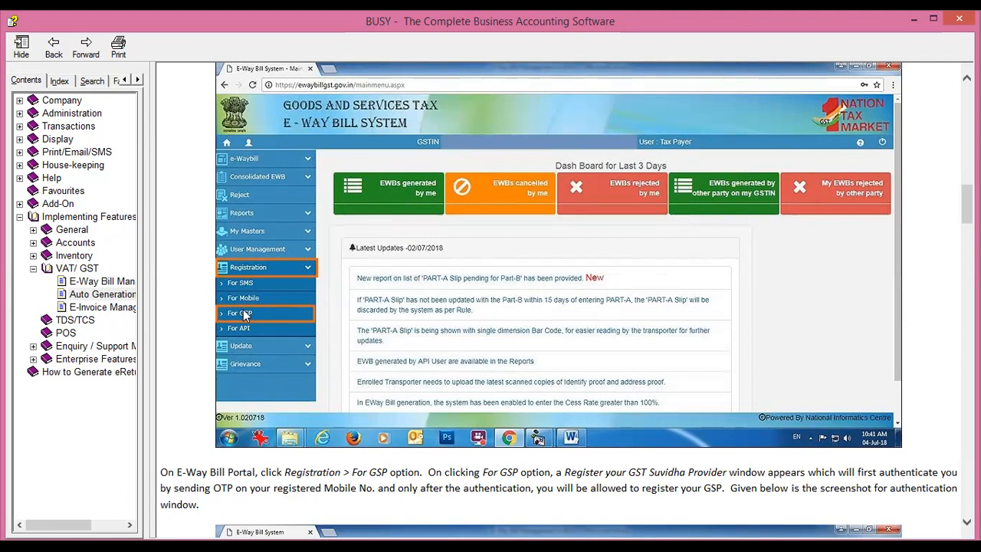
scroll(566, 300, down, 5)
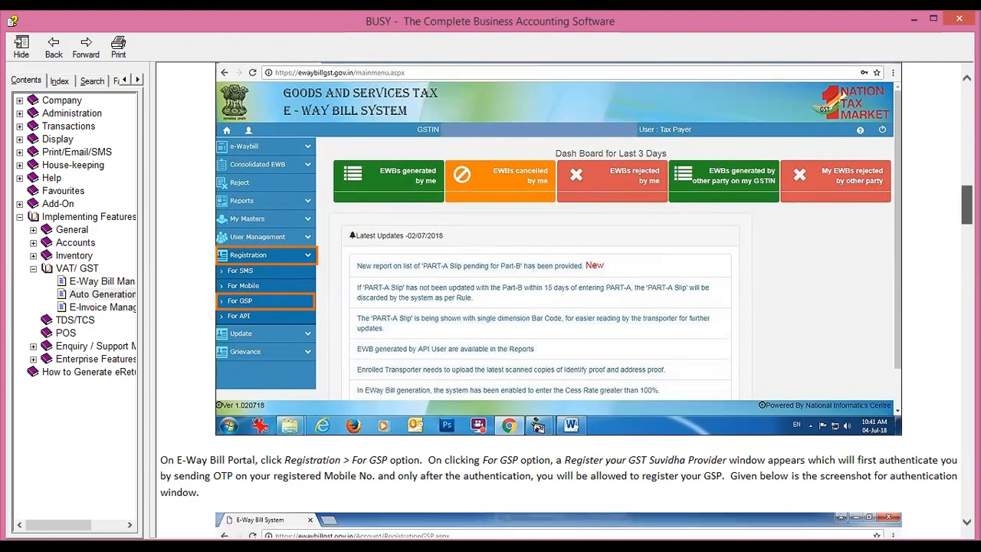
scroll(566, 300, down, 1)
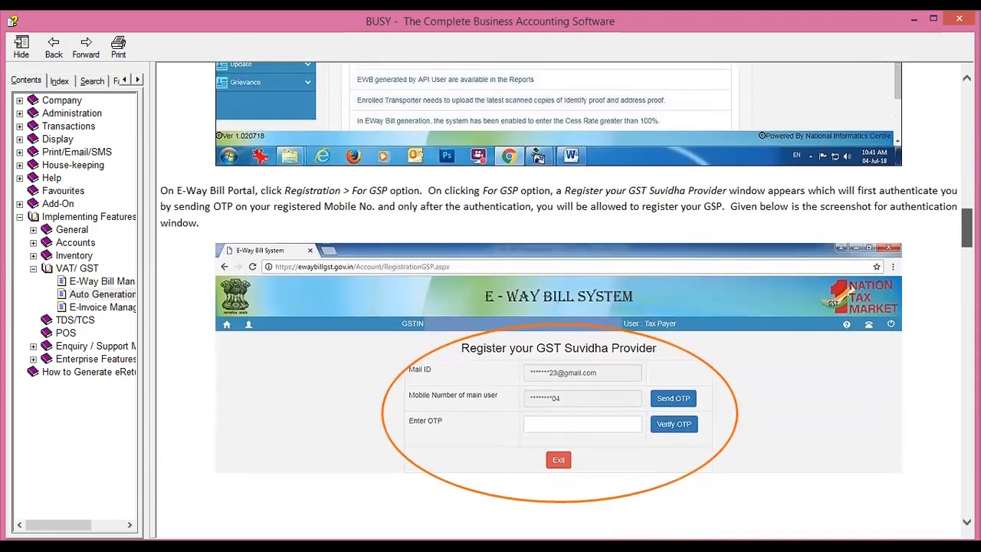
scroll(566, 300, down, 3)
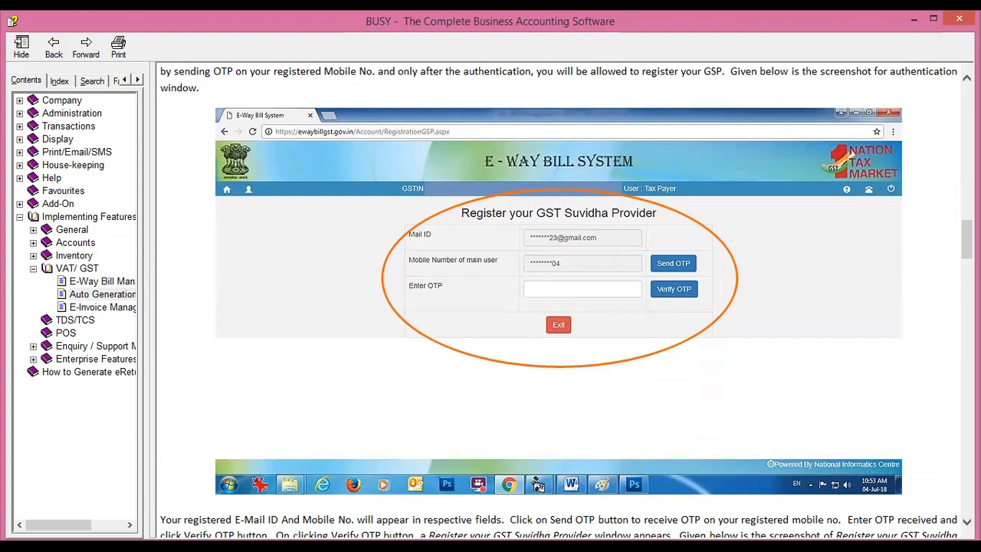
scroll(655, 404, down, 4)
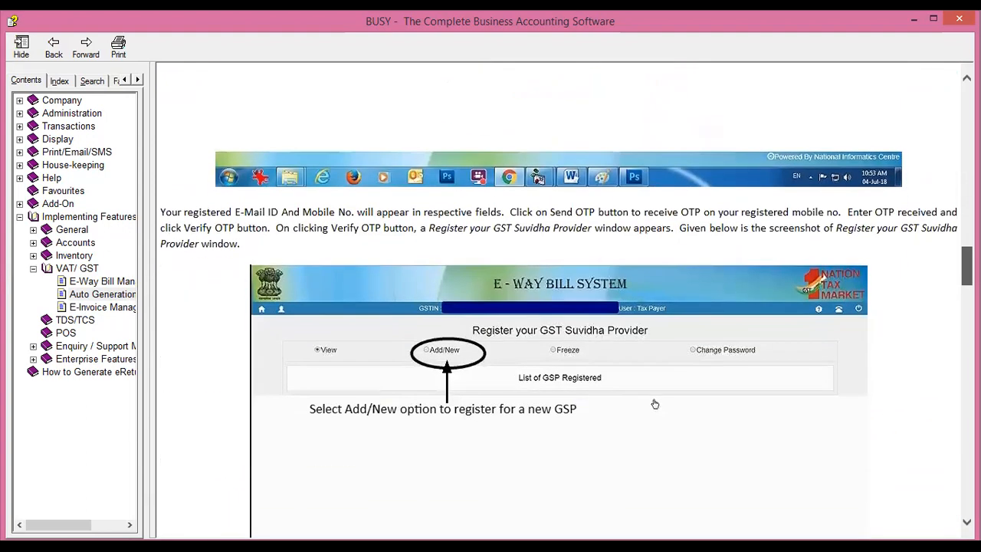
scroll(559, 306, down, 3)
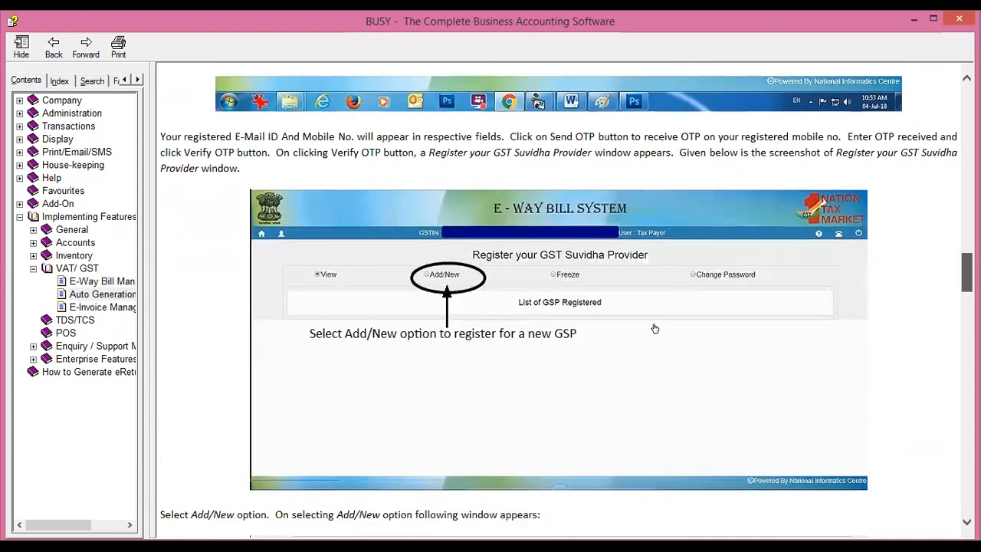
scroll(560, 306, down, 3)
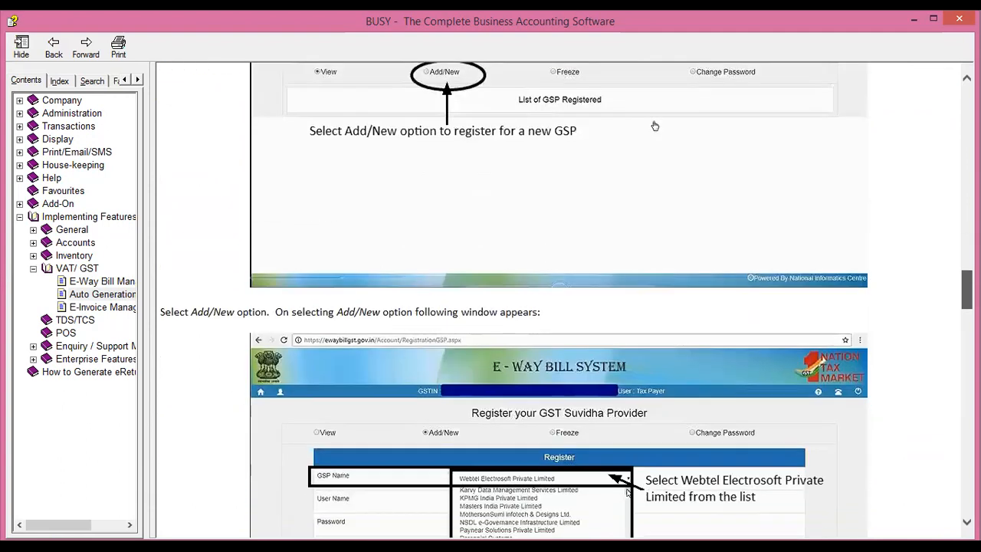
scroll(560, 306, up, 1)
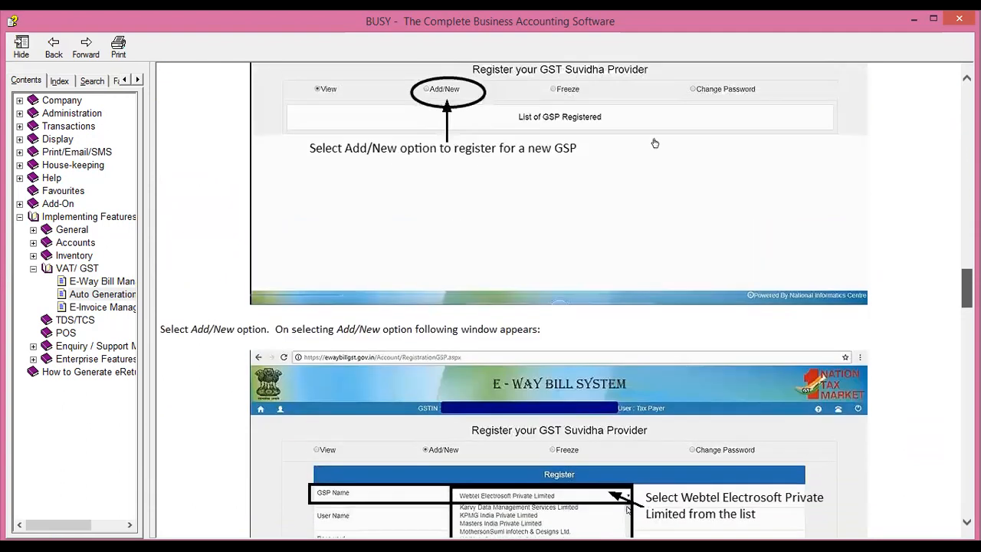
scroll(560, 307, down, 3)
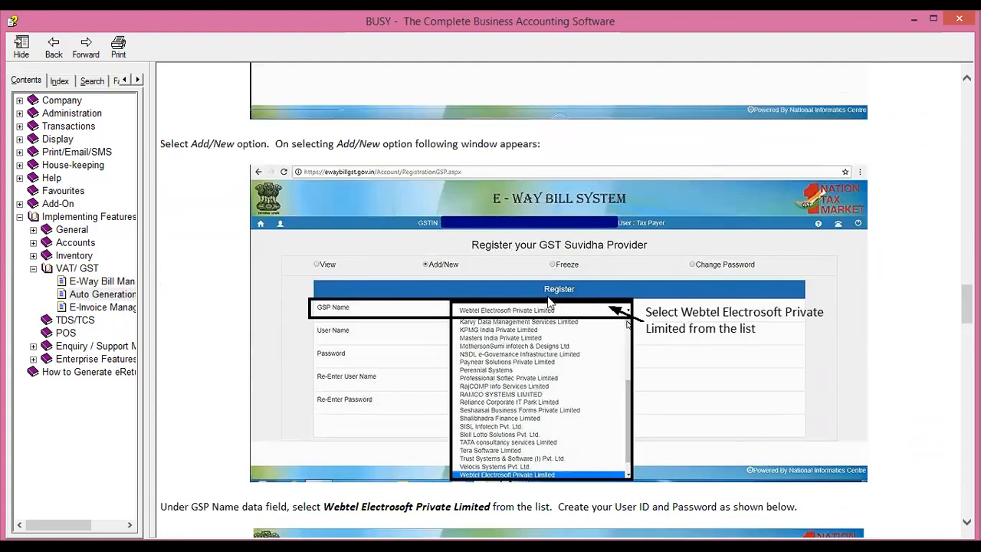
scroll(627, 323, down, 10)
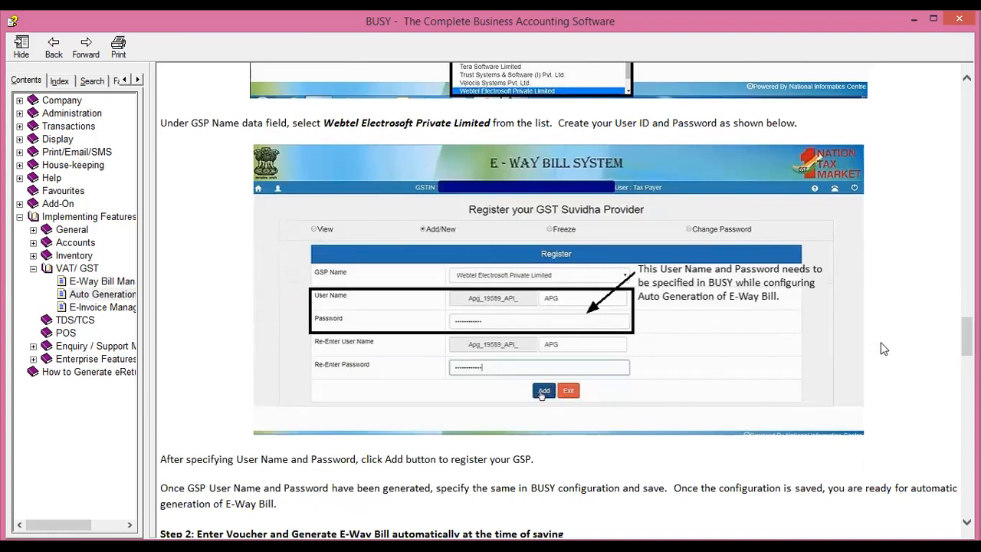
scroll(967, 329, up, 3)
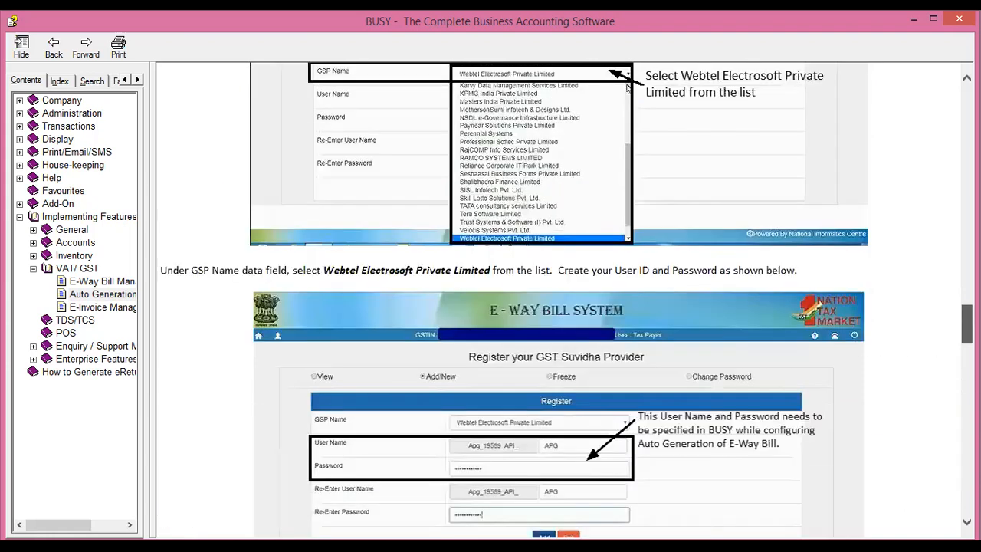
Step: Review the help example for selecting Webtel Electrosoft Private Limited as GSP and registering its user name and password
scroll(651, 286, up, 3)
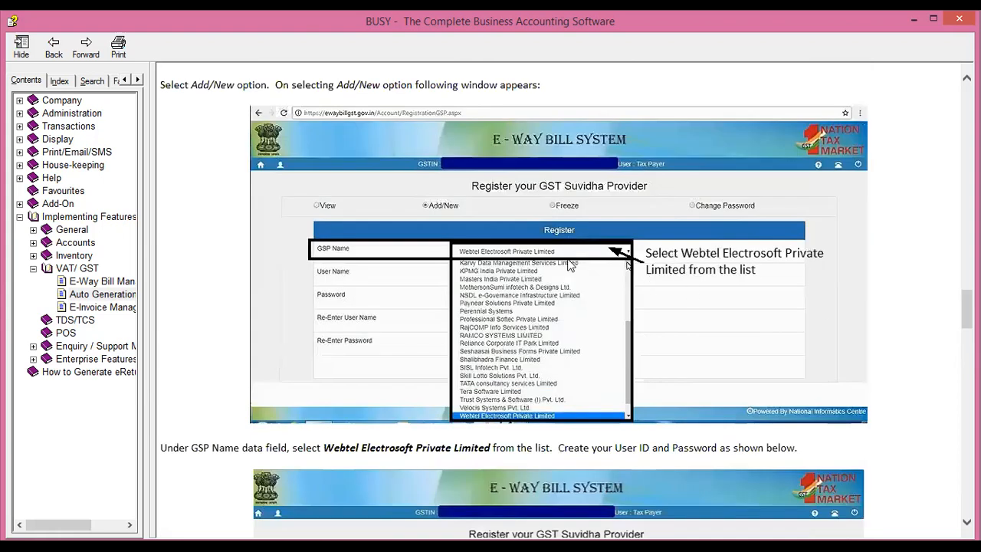
scroll(967, 310, down, 6)
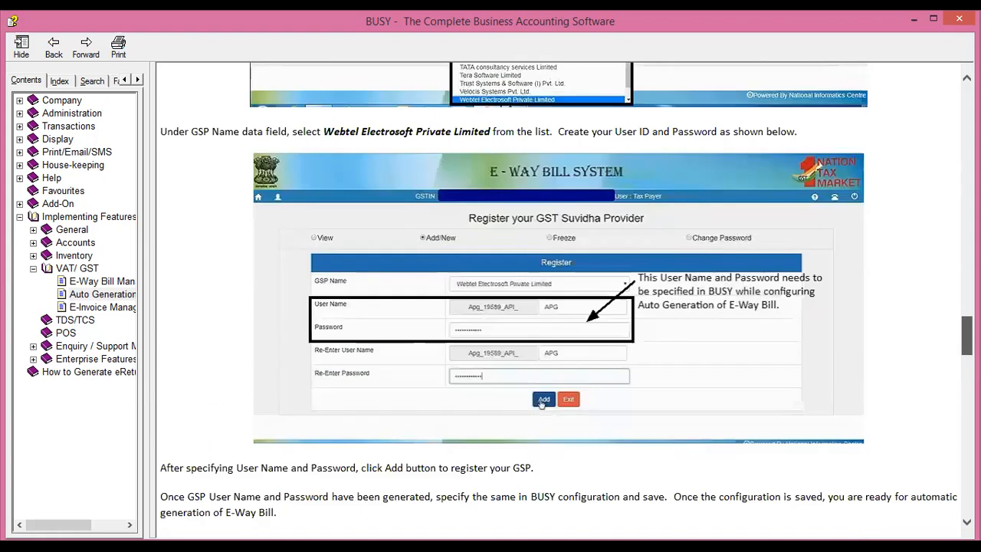
scroll(835, 329, down, 3)
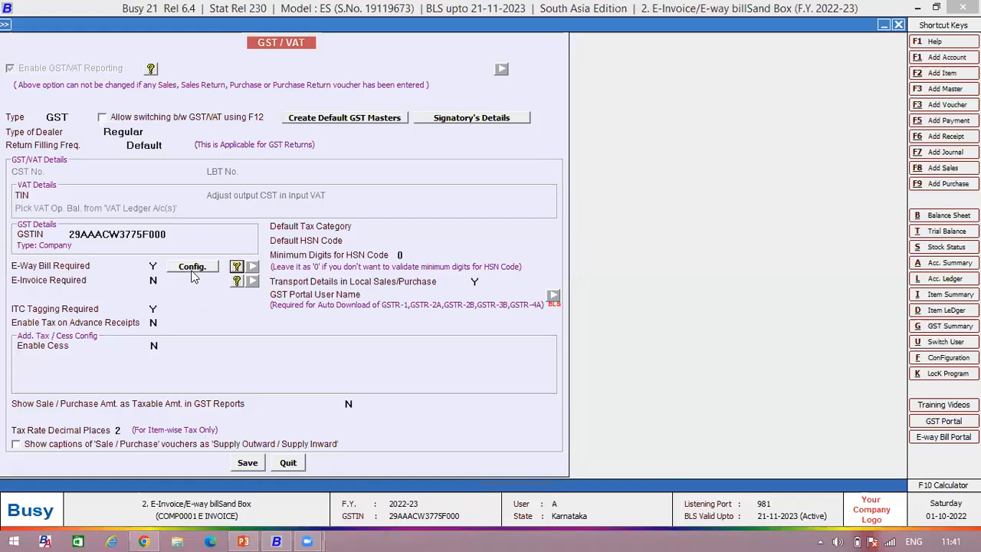
Step: Reopen the E-Way Bill configuration and check the GSP user ID and password fields for Webtel Electrosoft and Pinnacle Finserv Advisors
click(192, 268)
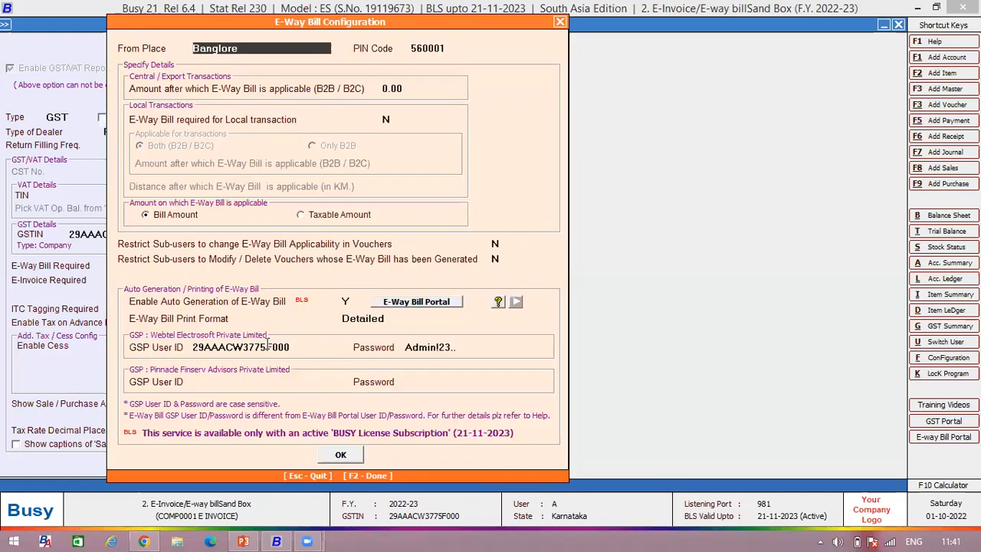
click(249, 346)
drag(249, 347, 192, 349)
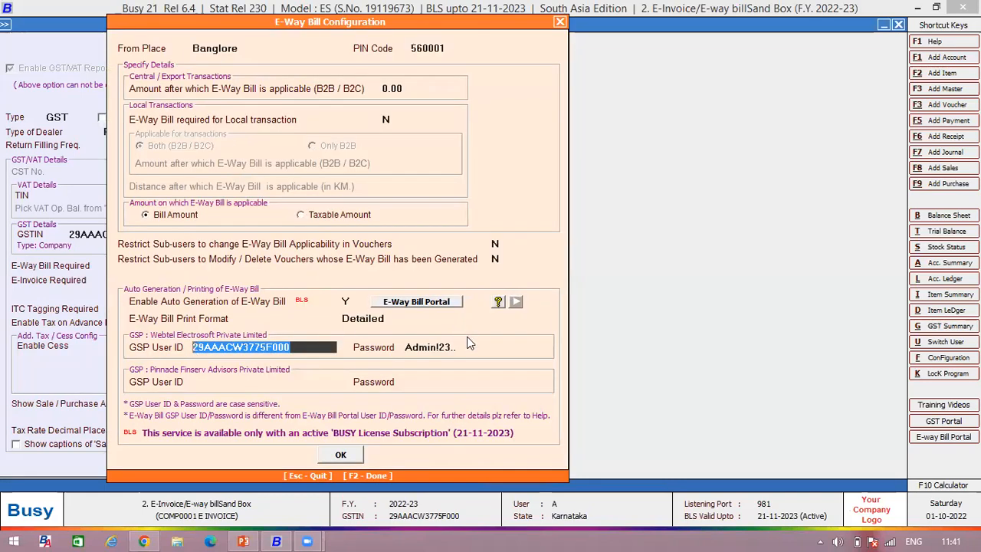
click(467, 343)
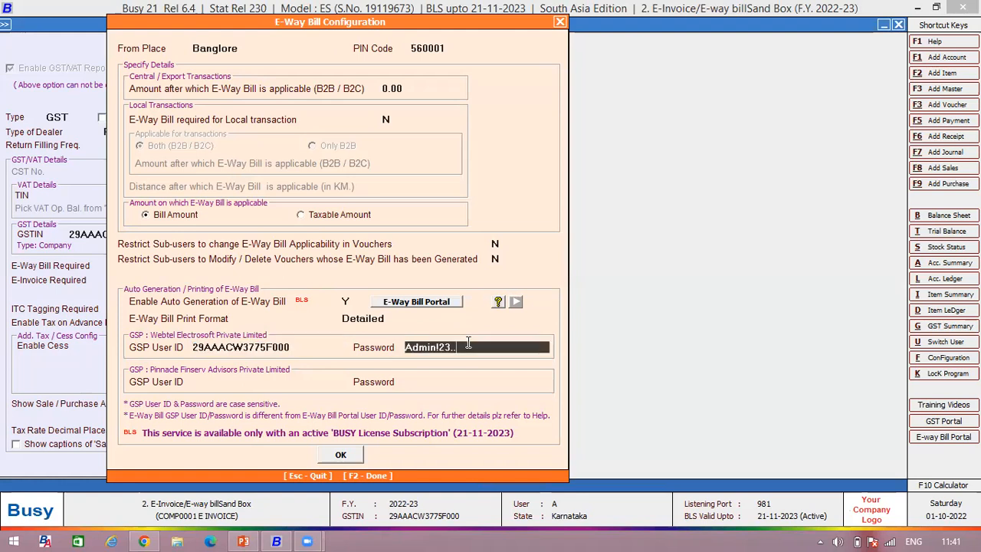
click(256, 380)
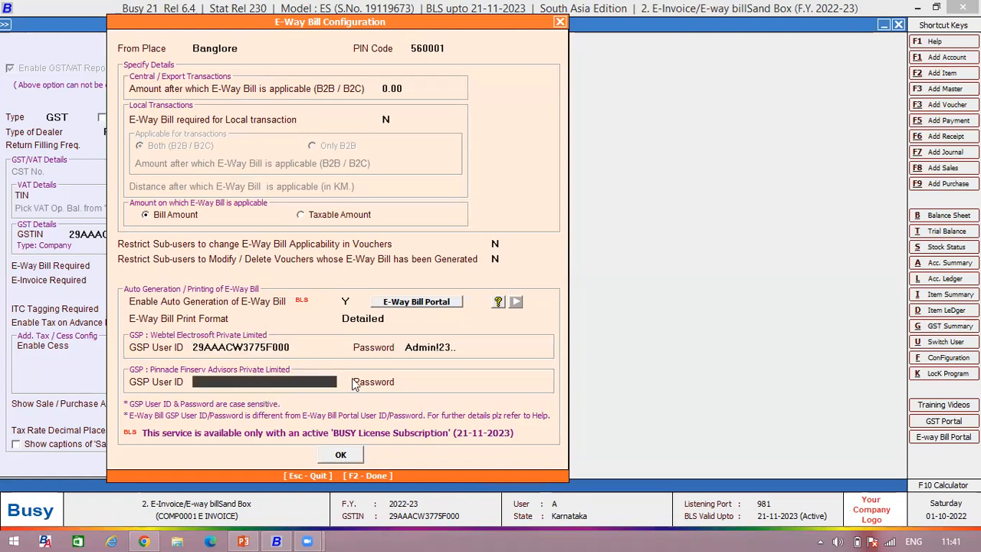
click(425, 383)
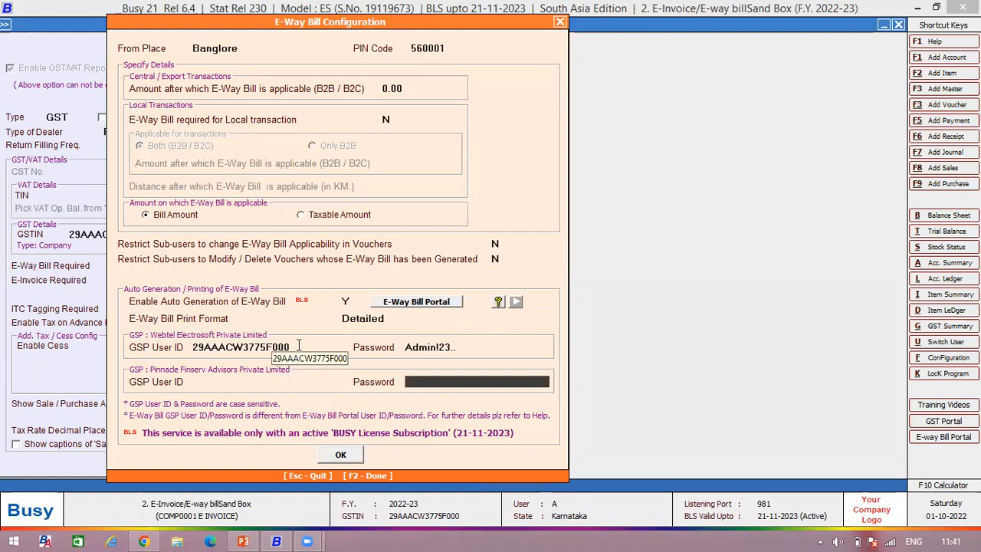
drag(299, 345, 208, 346)
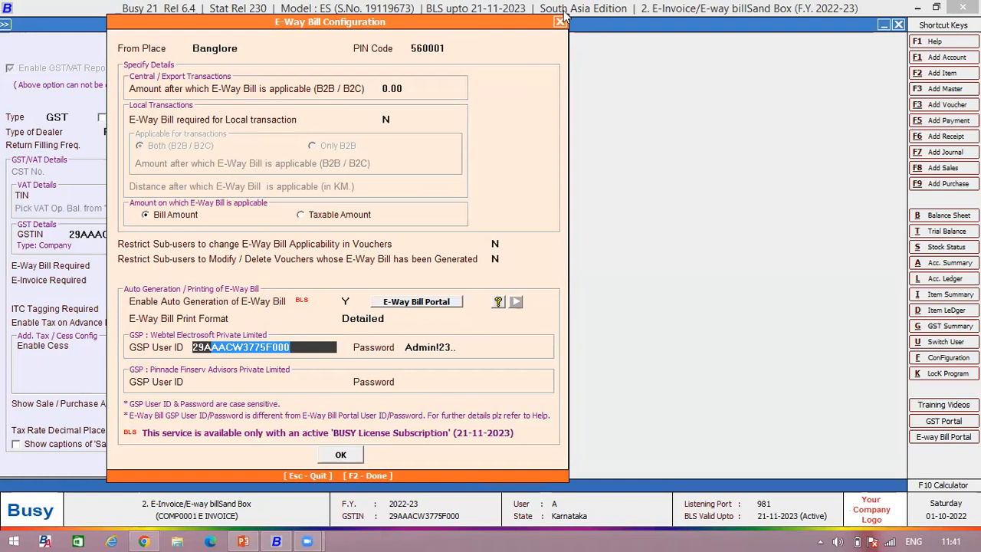
Step: Accept the E-Way Bill configuration, save the GST/VAT settings and leave Features / Options
click(357, 461)
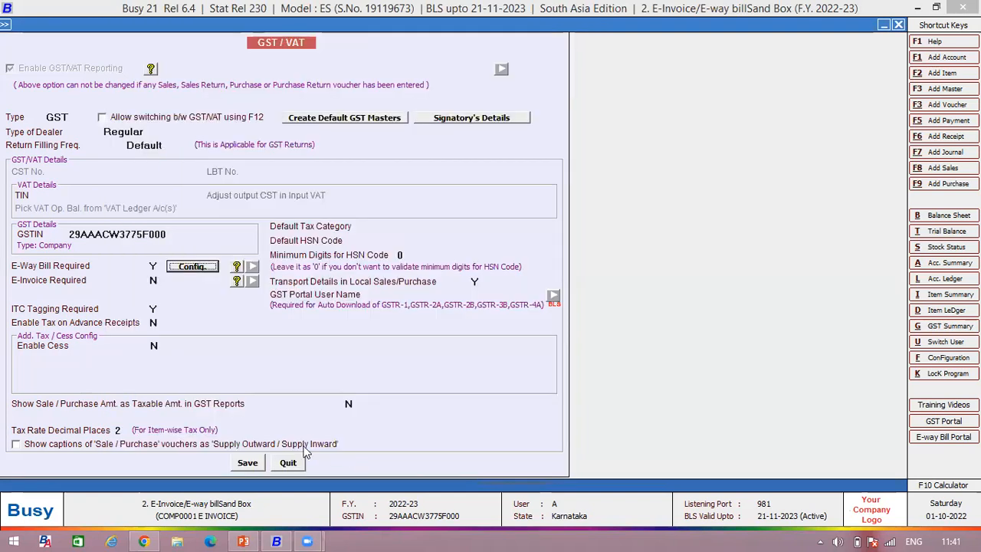
click(247, 462)
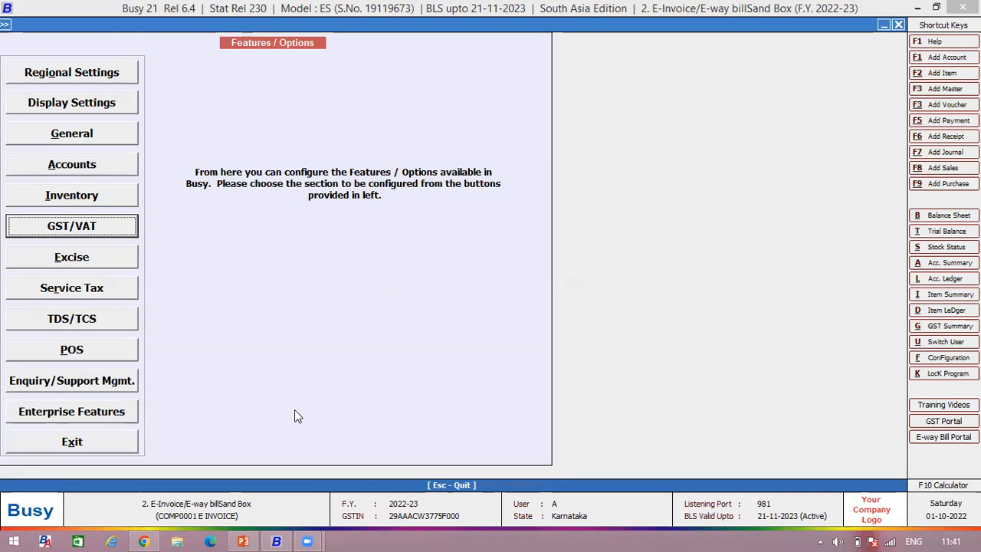
click(95, 442)
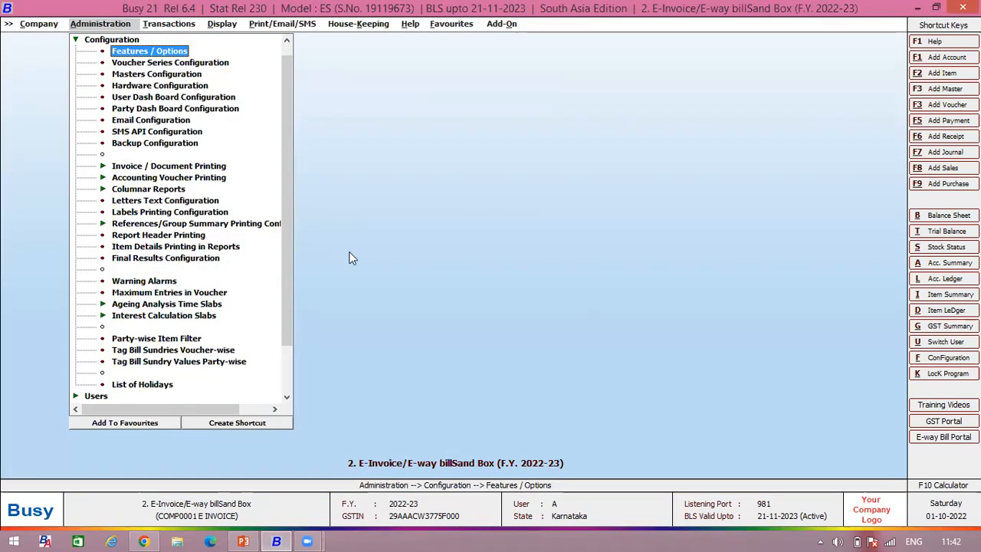
key(Escape)
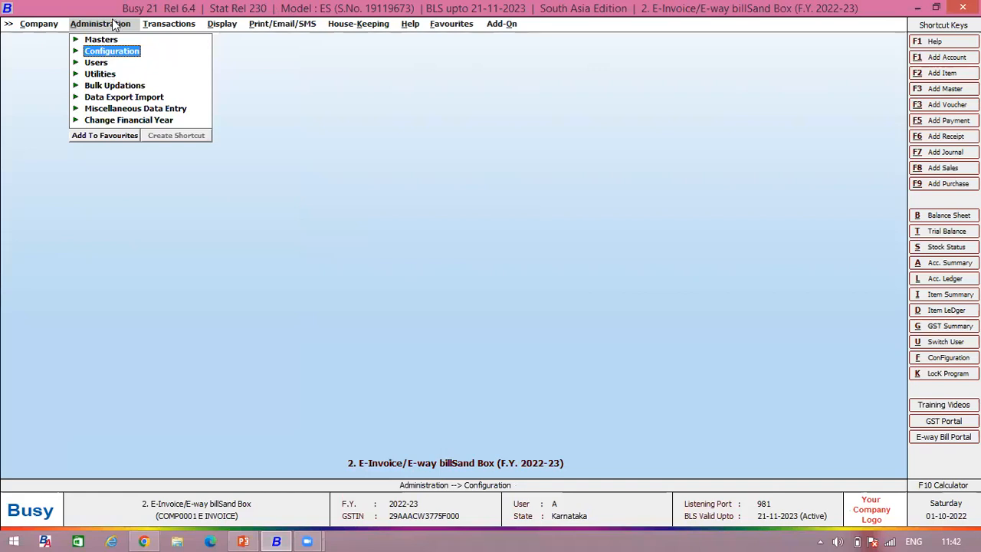
Step: Open the company details for editing, check the company address lines and quit without saving
click(55, 28)
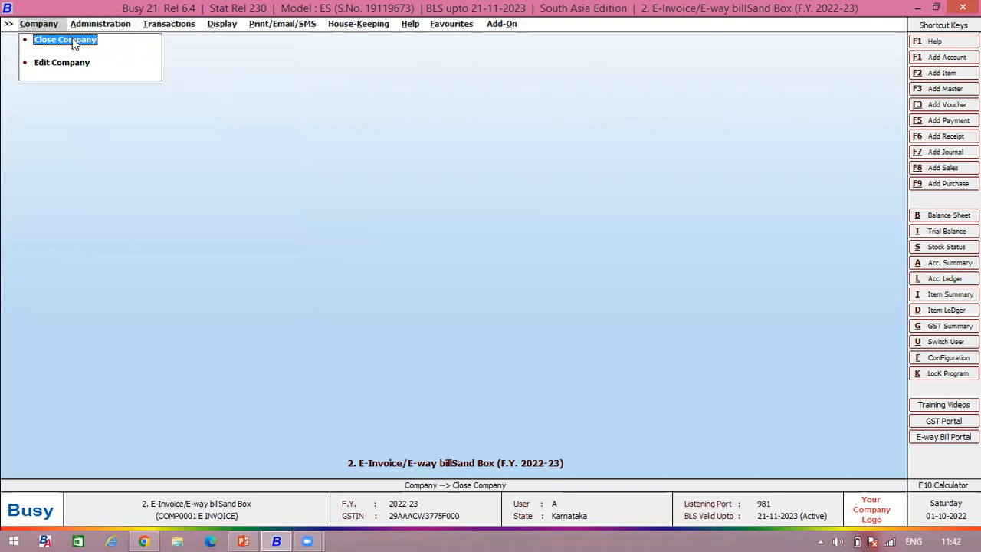
click(71, 62)
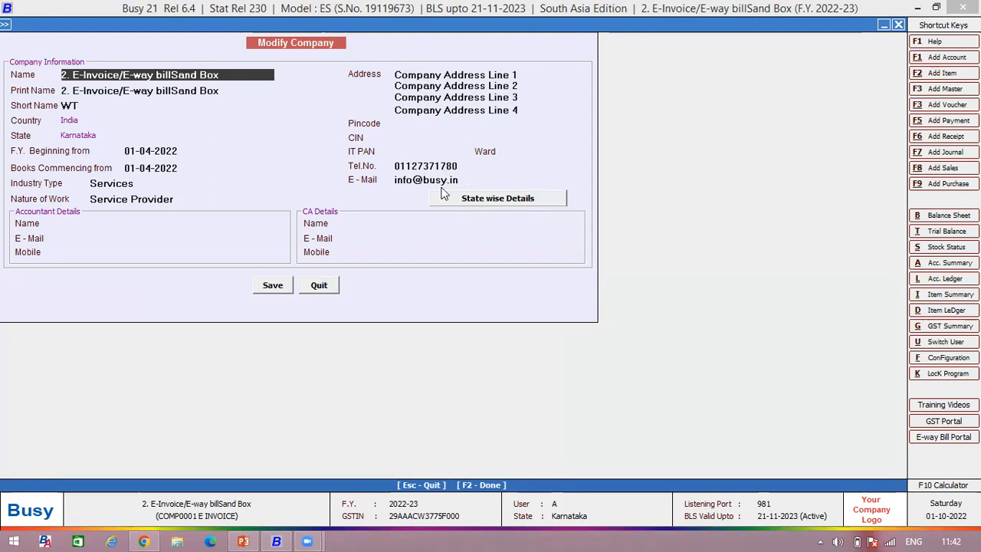
drag(397, 74, 451, 75)
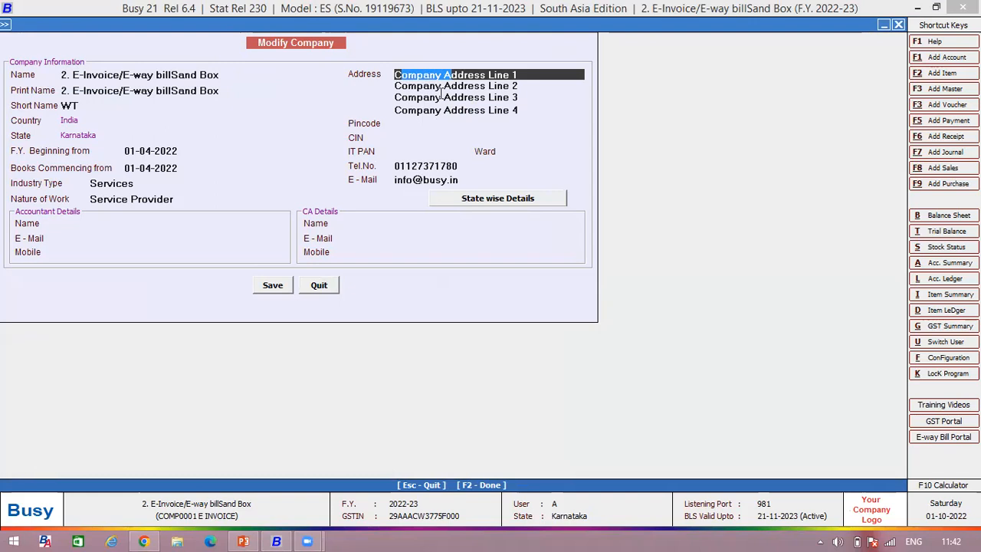
click(319, 285)
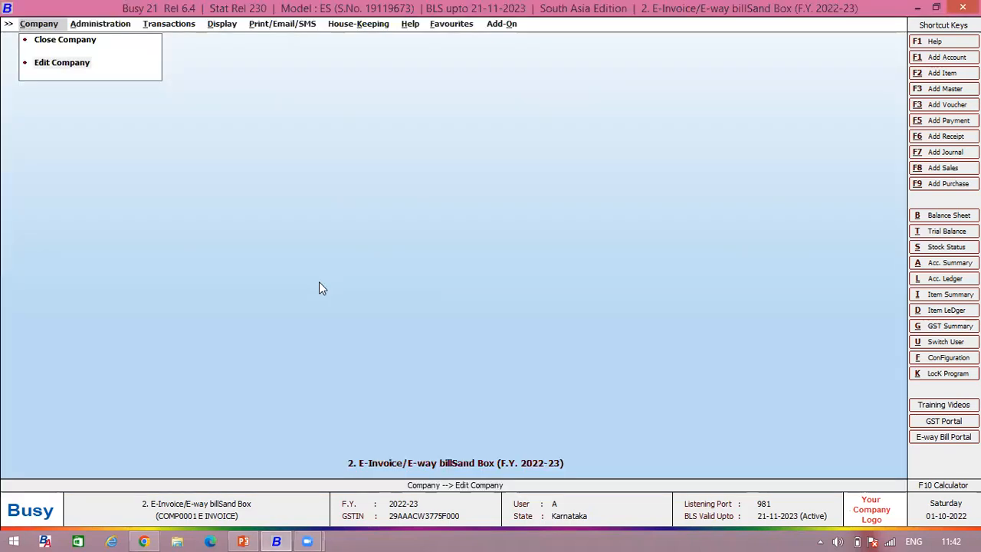
Step: Open the Global Marketing account master for modification
click(103, 23)
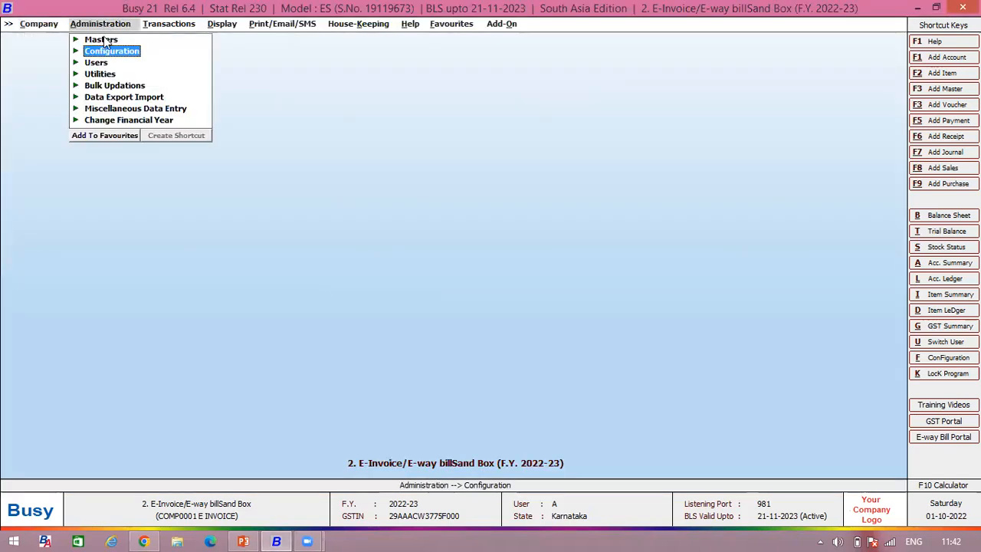
click(101, 40)
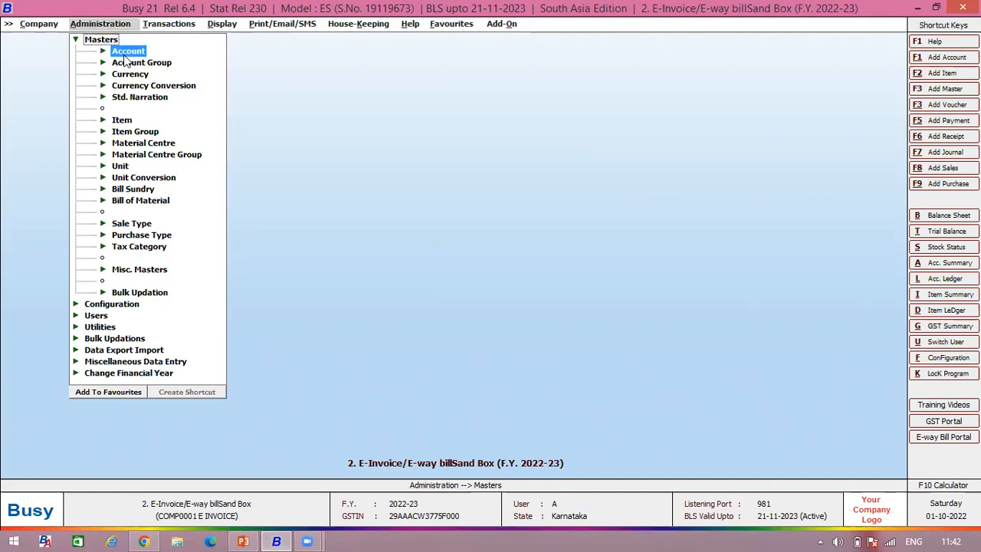
click(125, 52)
click(150, 73)
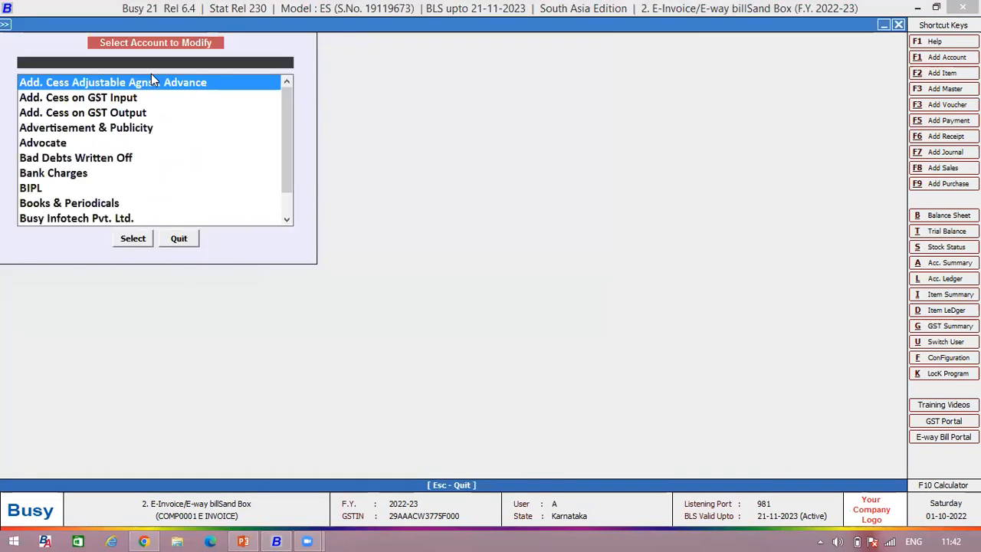
text(go)
key(Return)
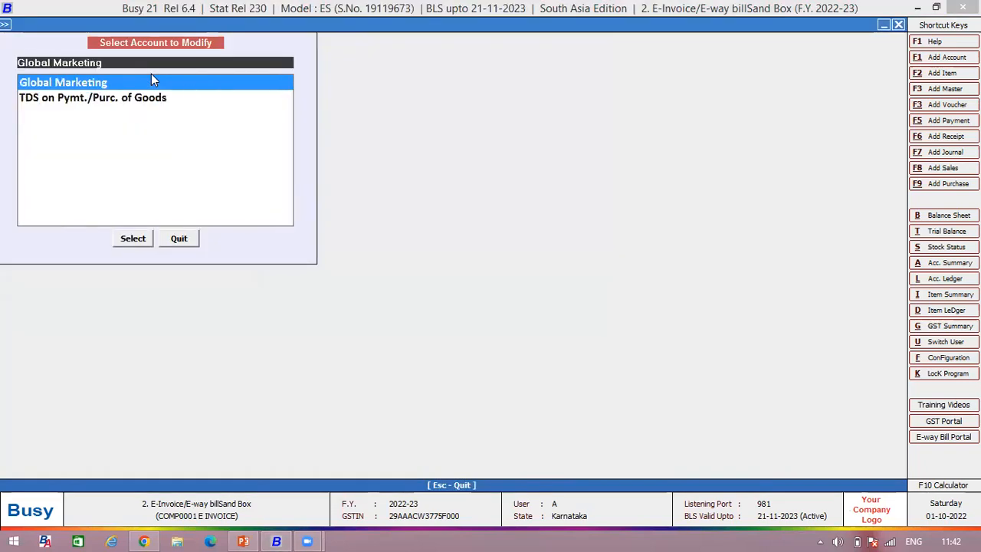
key(Return)
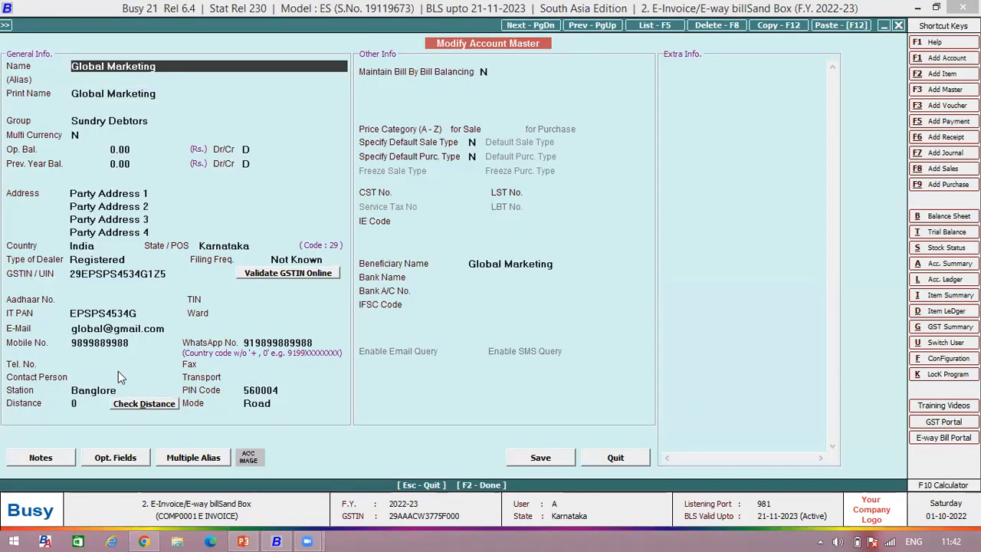
Step: Check the Station and PIN Code of the Global Marketing account, save the master and leave the account selection
click(85, 390)
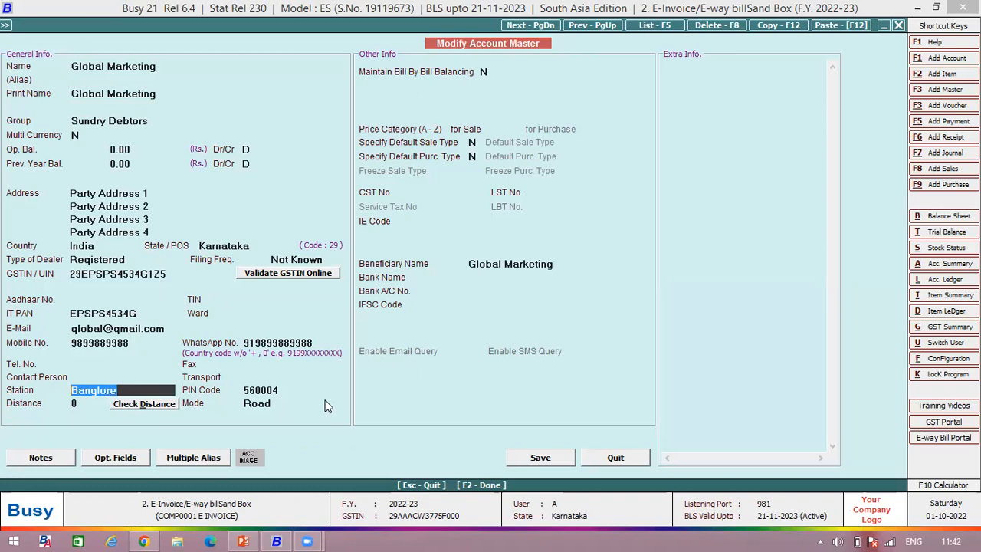
click(281, 391)
drag(281, 391, 227, 403)
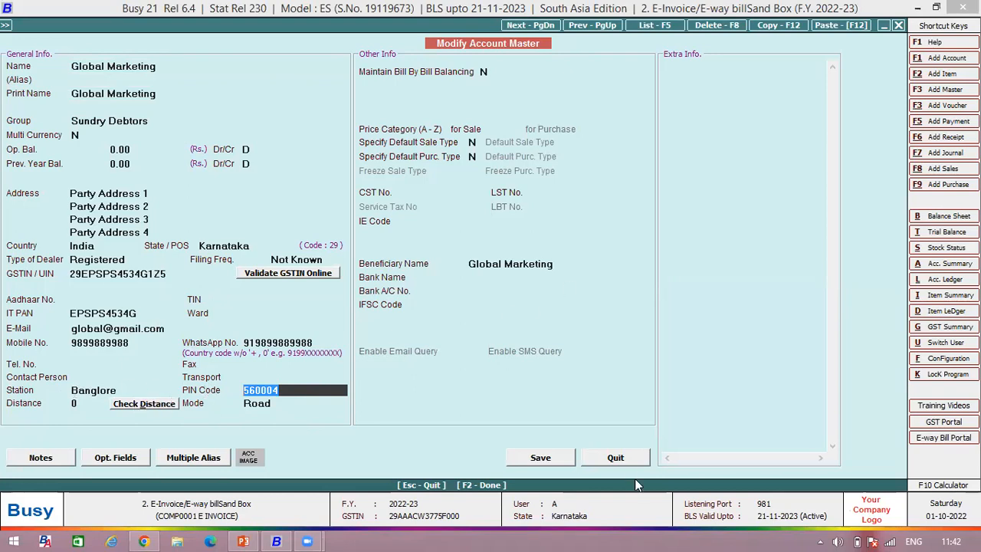
click(521, 457)
click(182, 239)
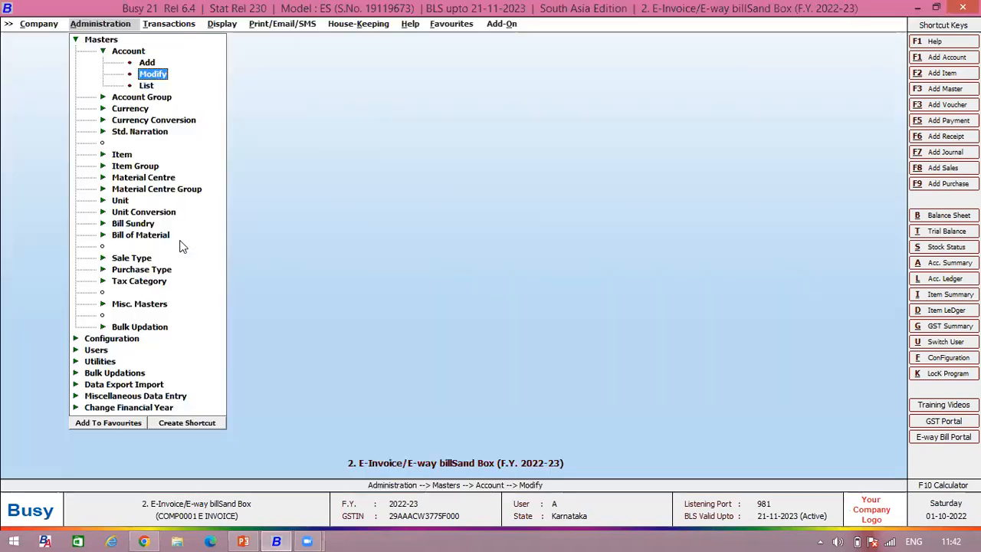
Step: Open the Bagguase Board item master, check its HSN/SAC code and tax category, and quit without saving
click(131, 156)
click(146, 178)
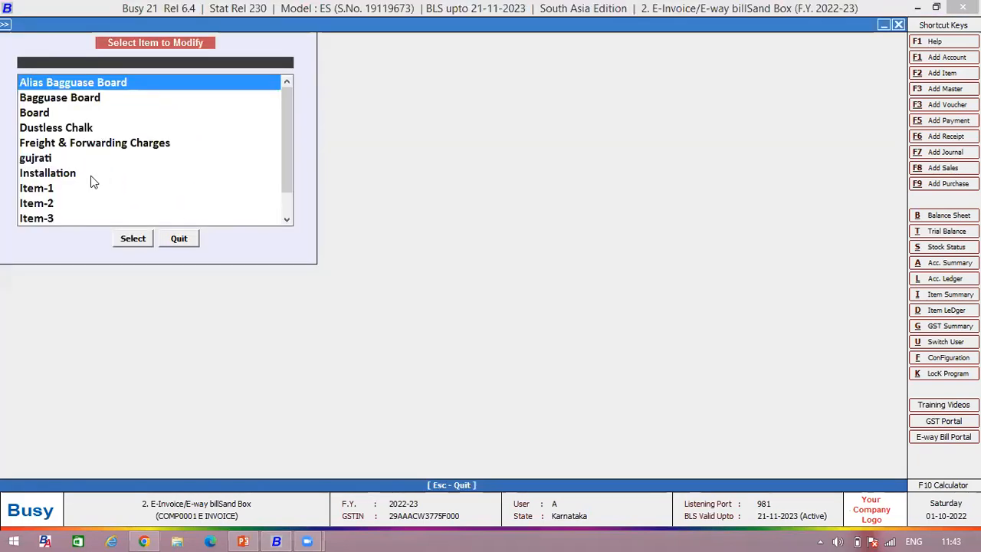
key(Down)
key(Return)
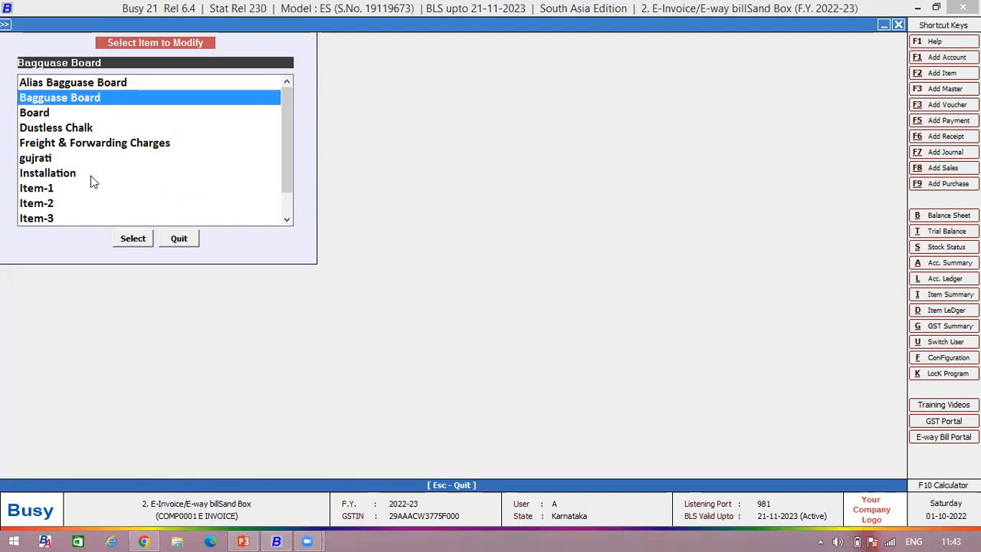
click(152, 205)
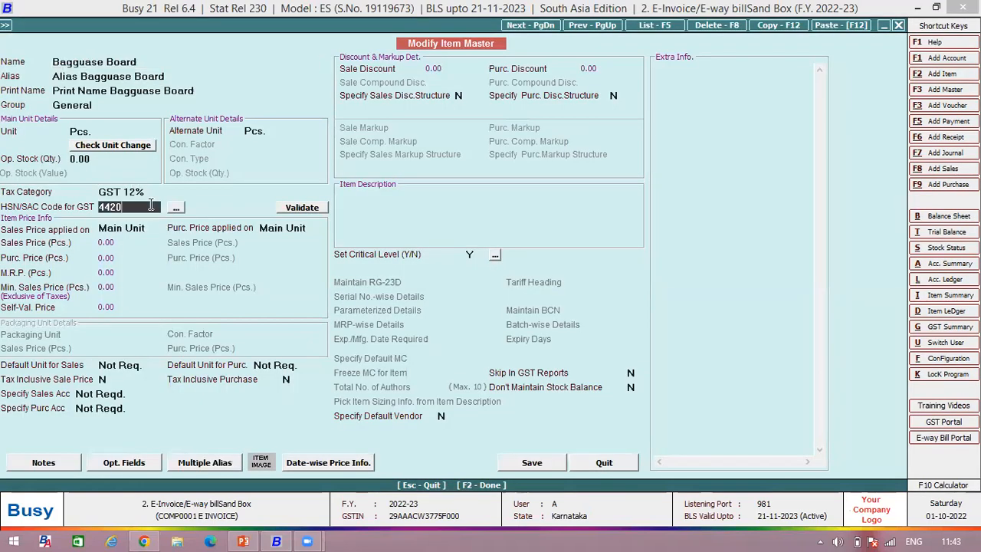
click(158, 193)
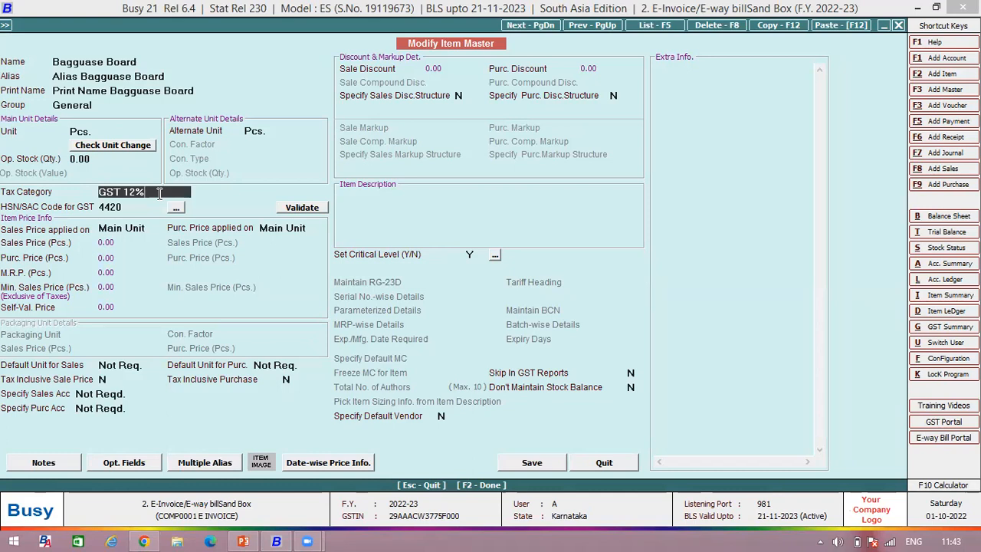
click(601, 465)
click(178, 235)
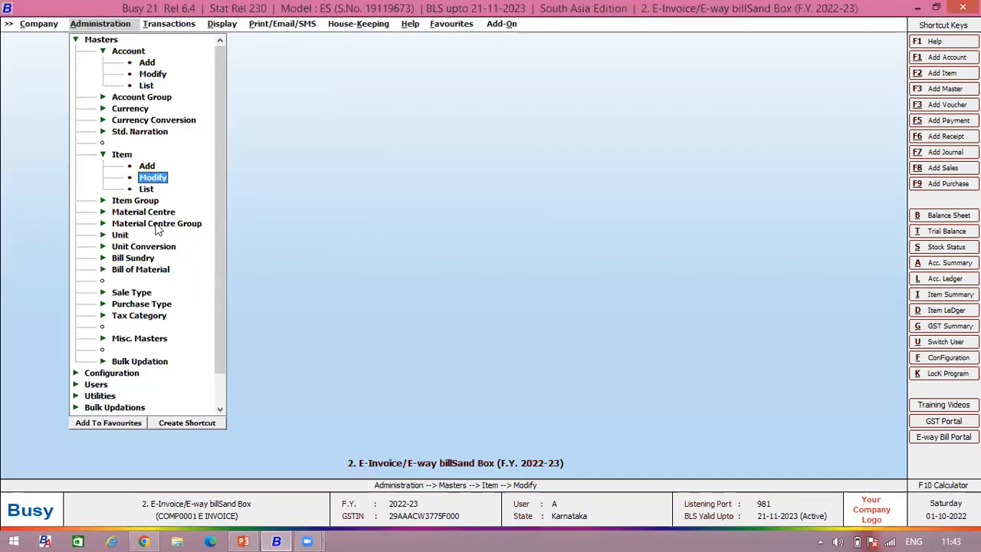
Step: Check the Address and From Place fields in the Location material centre master and quit without saving
click(137, 214)
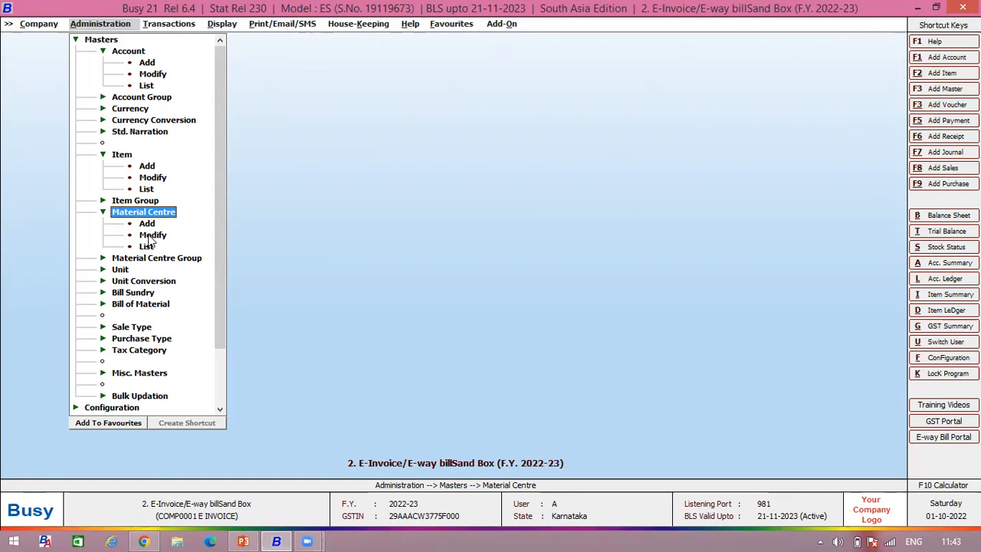
click(151, 235)
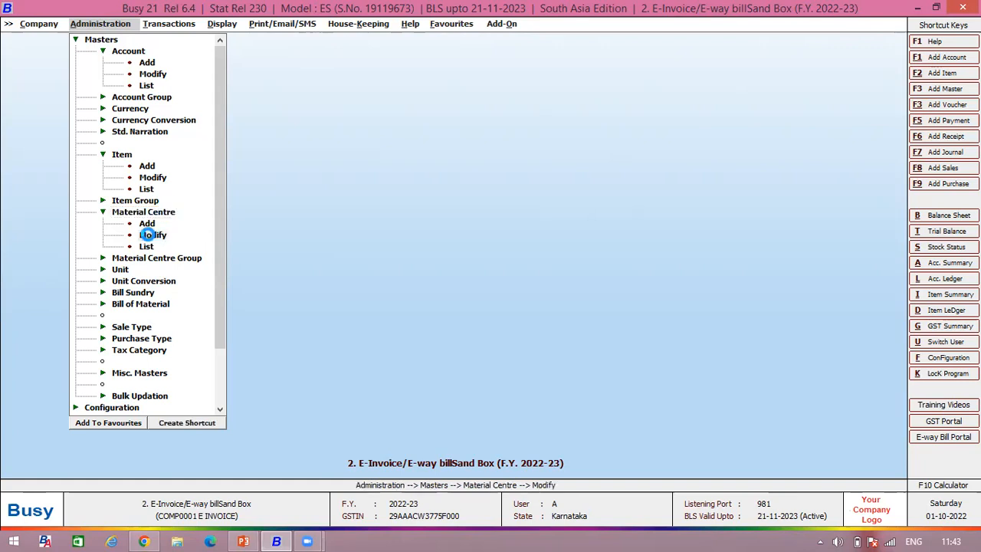
key(Return)
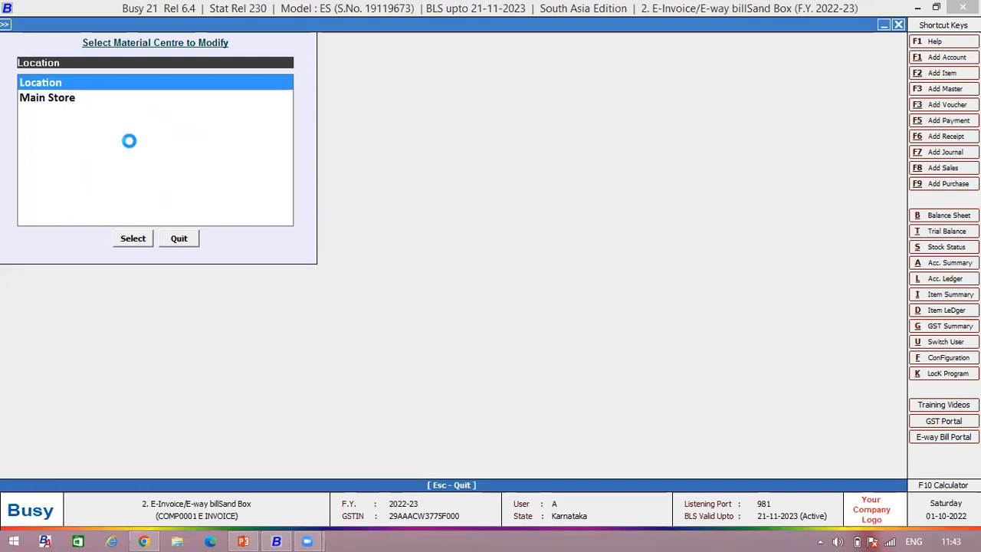
click(86, 252)
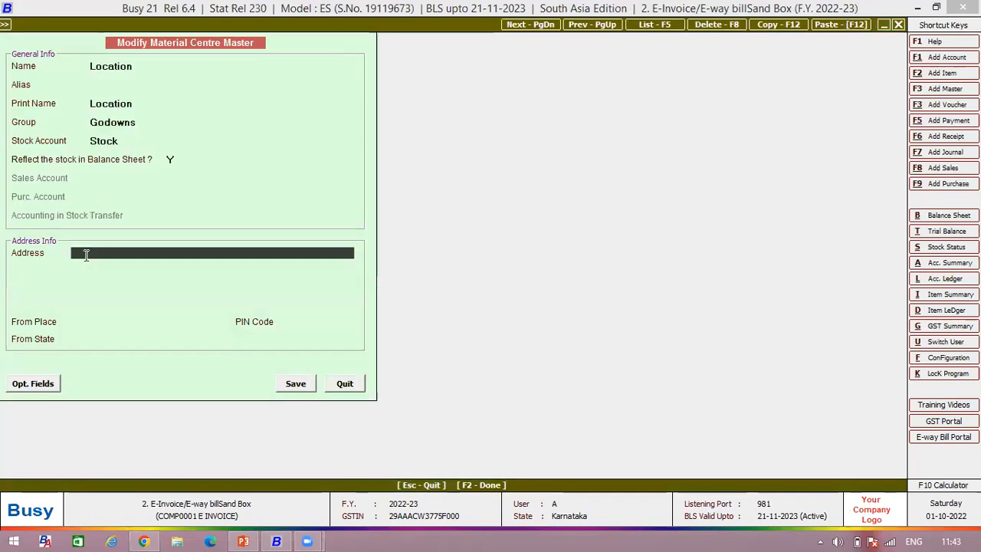
click(77, 270)
click(79, 253)
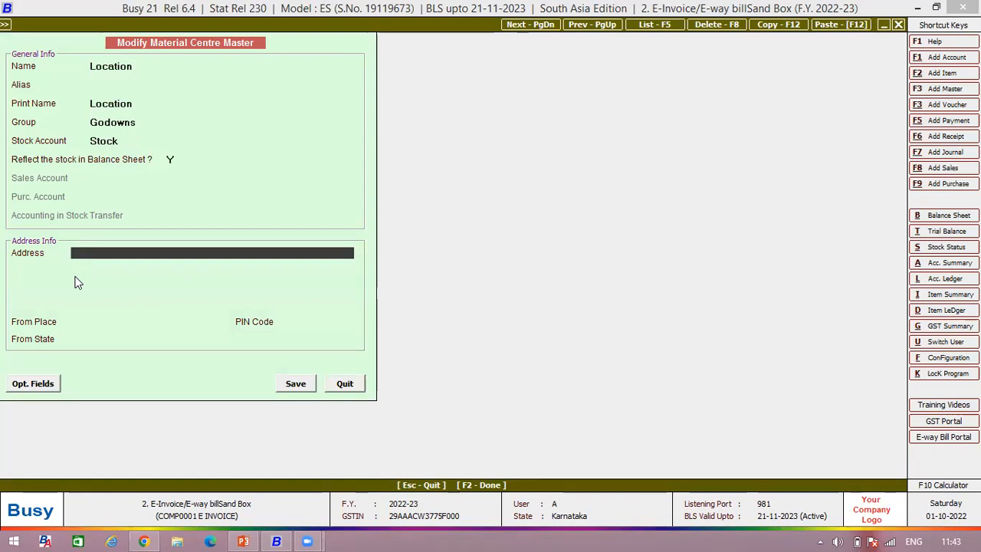
click(79, 322)
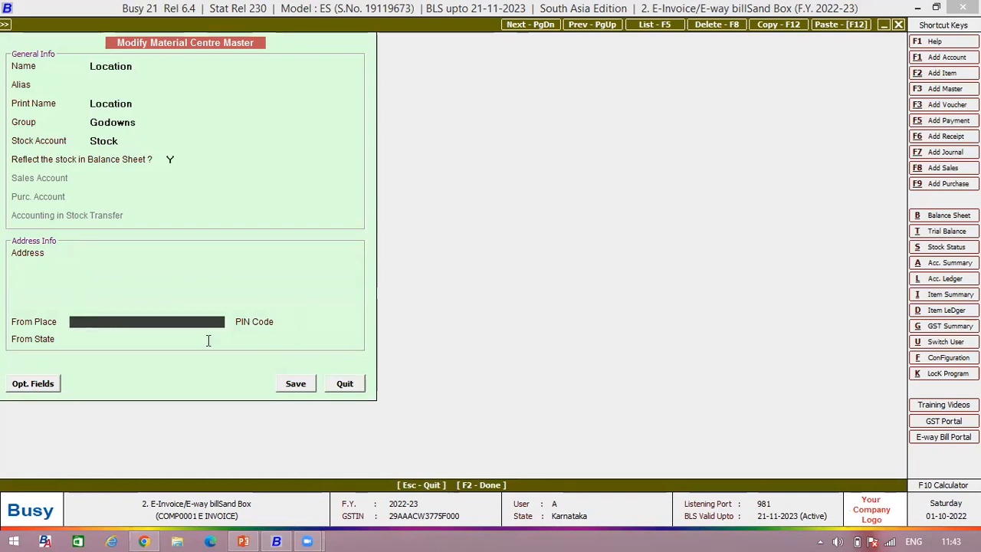
click(355, 386)
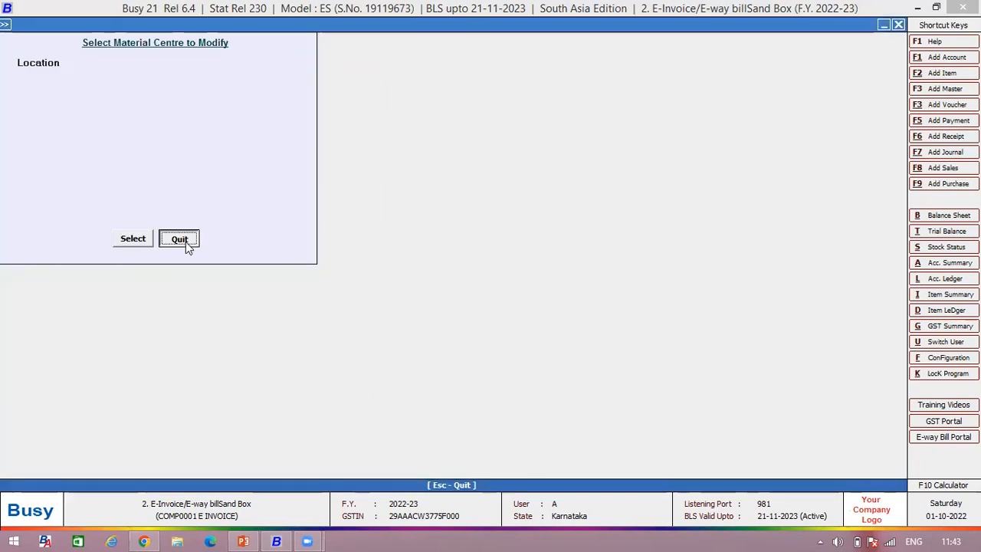
click(185, 241)
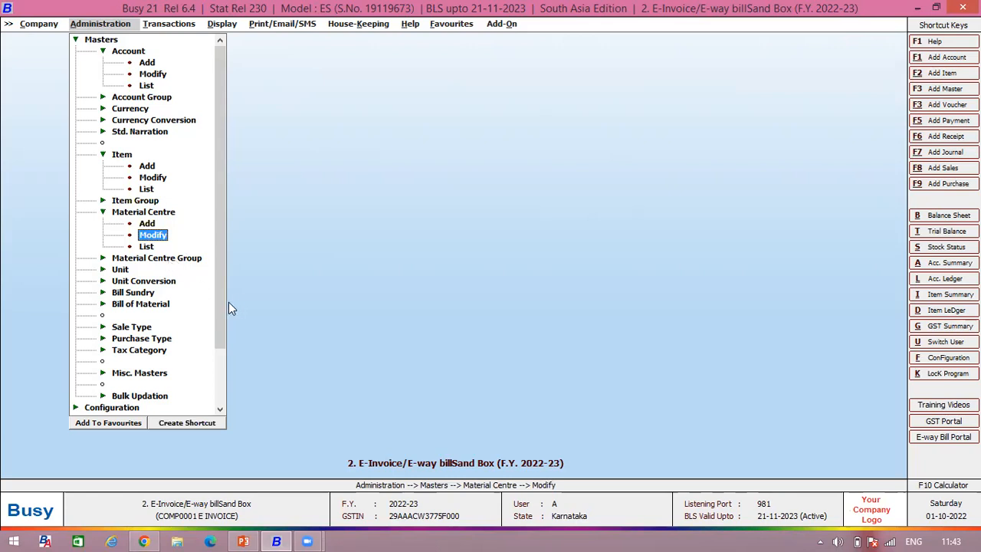
Step: Check the transporter name and GSTIN/ID in the Input Transporter's GSTIN / ID utility and quit without saving
scroll(226, 310, down, 1)
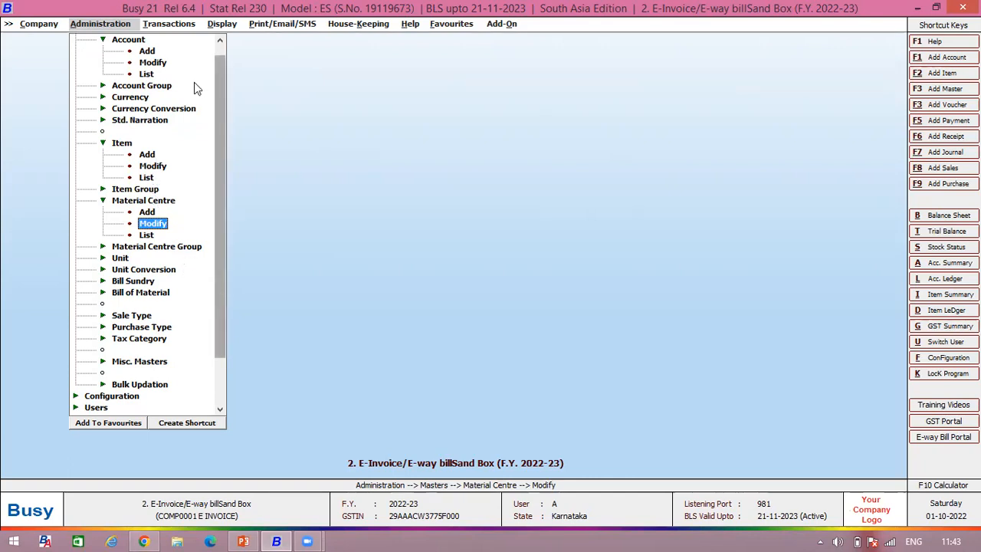
click(189, 27)
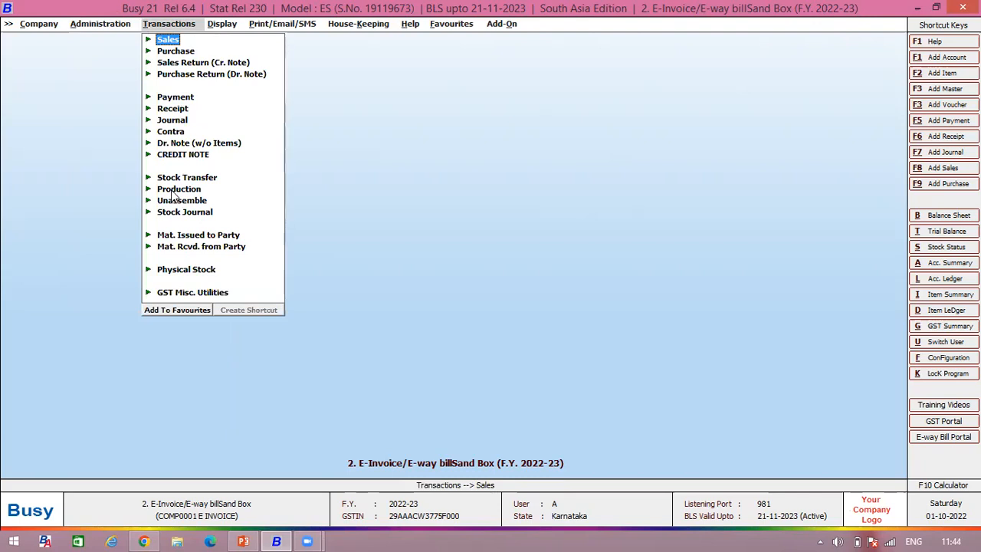
click(184, 294)
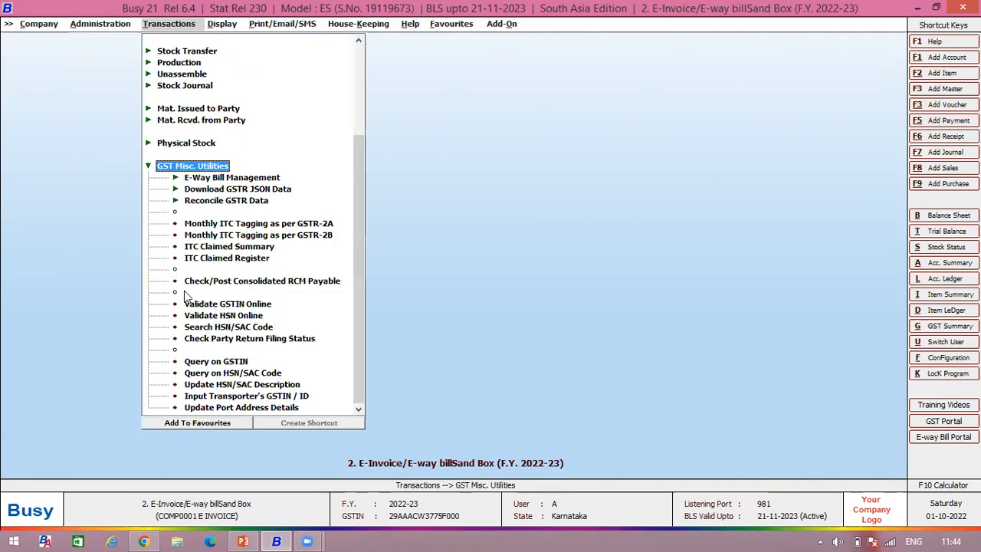
click(206, 396)
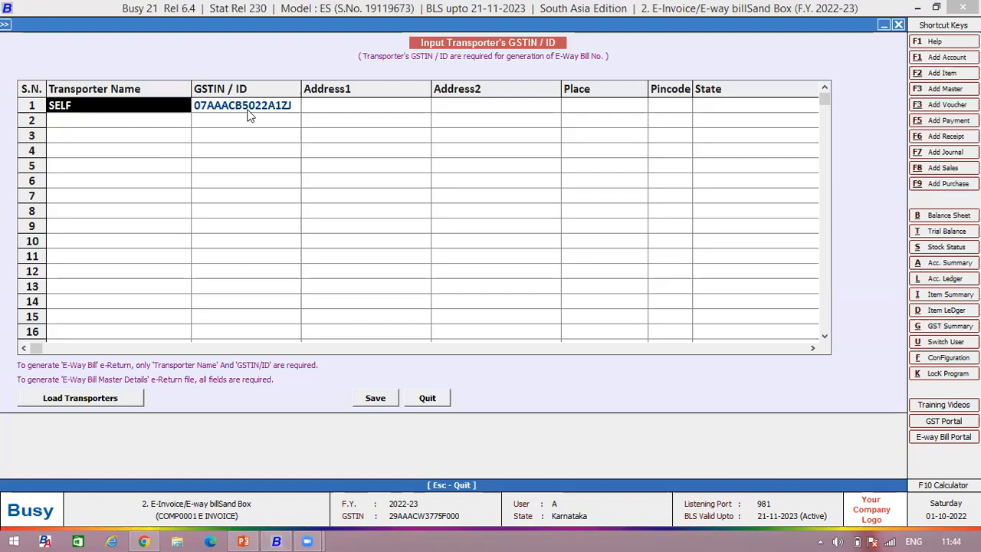
click(248, 110)
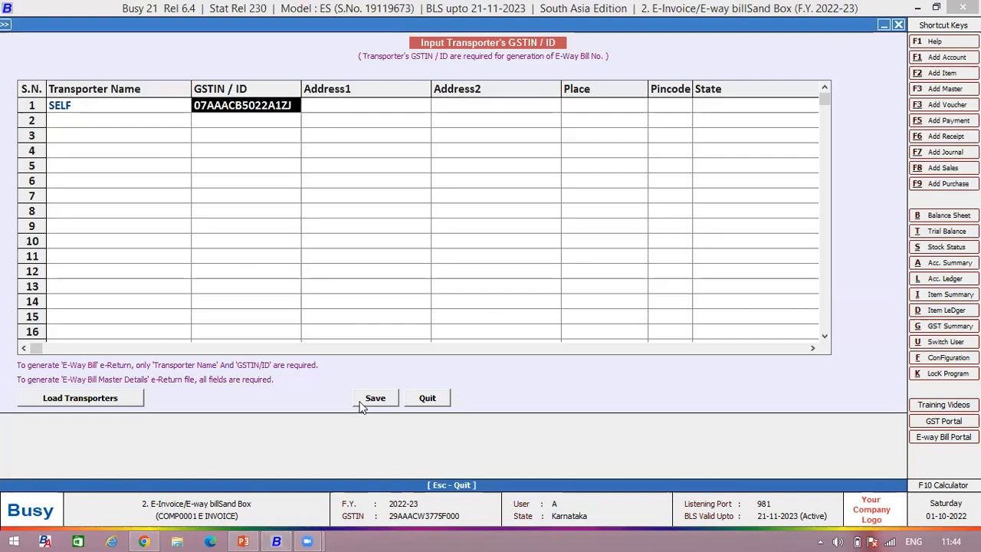
click(434, 398)
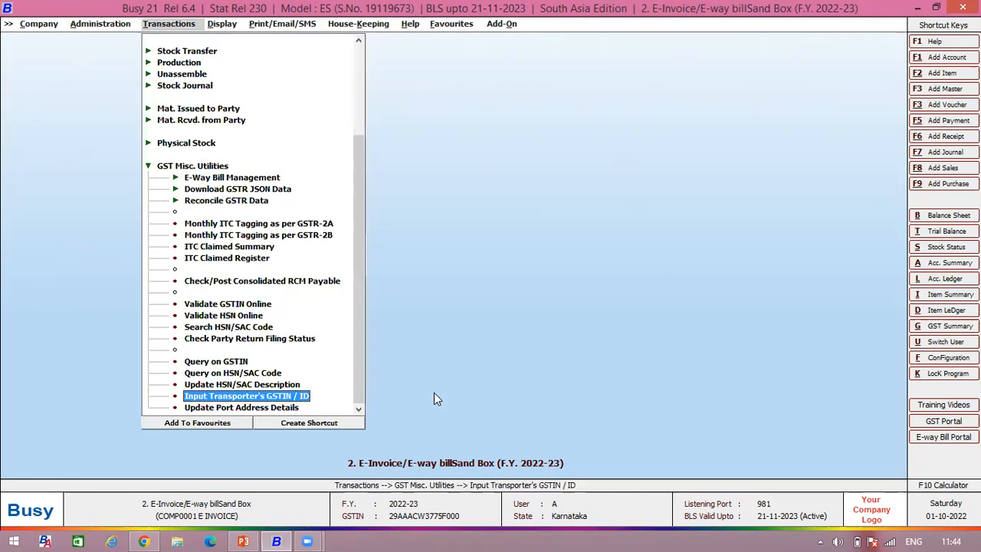
Step: Open the Box unit master for modification
click(99, 23)
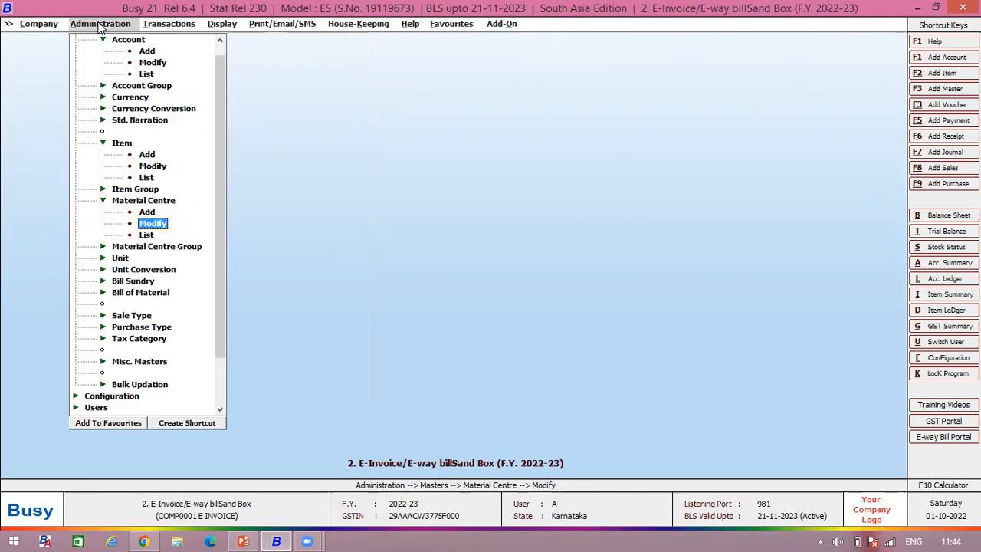
double_click(129, 259)
double_click(151, 281)
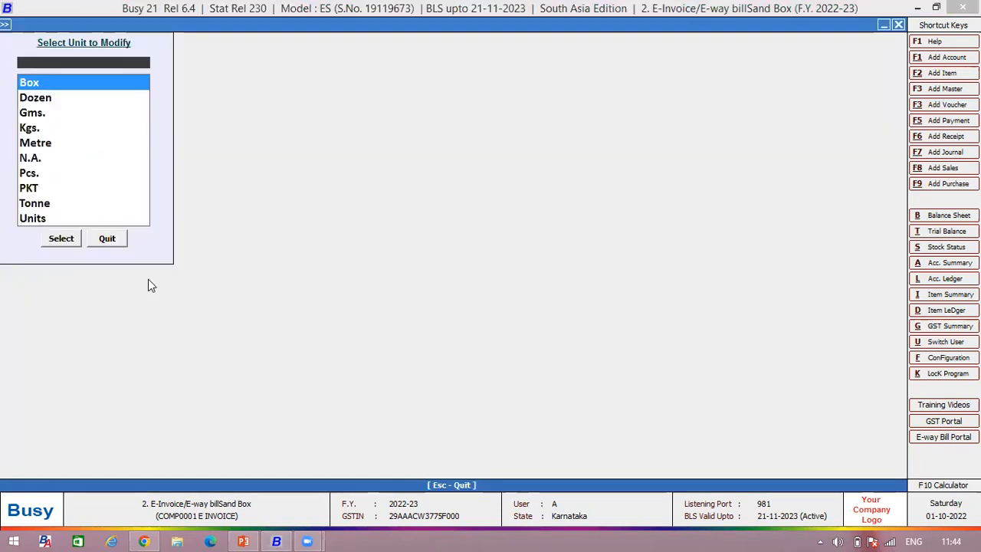
key(Return)
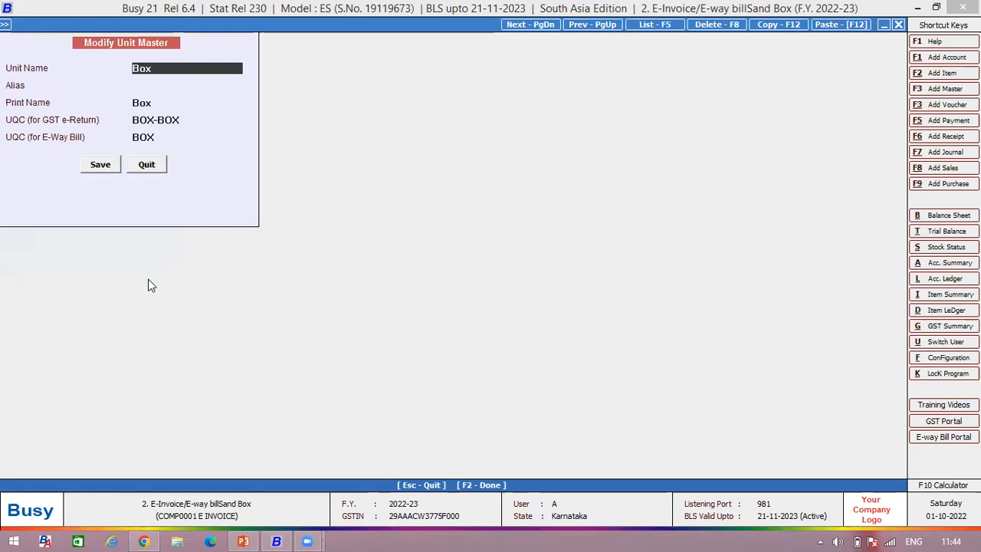
Step: Re-enter BOX as the Box unit's UQC (for E-Way Bill), save the master and leave the unit selection
click(164, 141)
drag(164, 141, 128, 140)
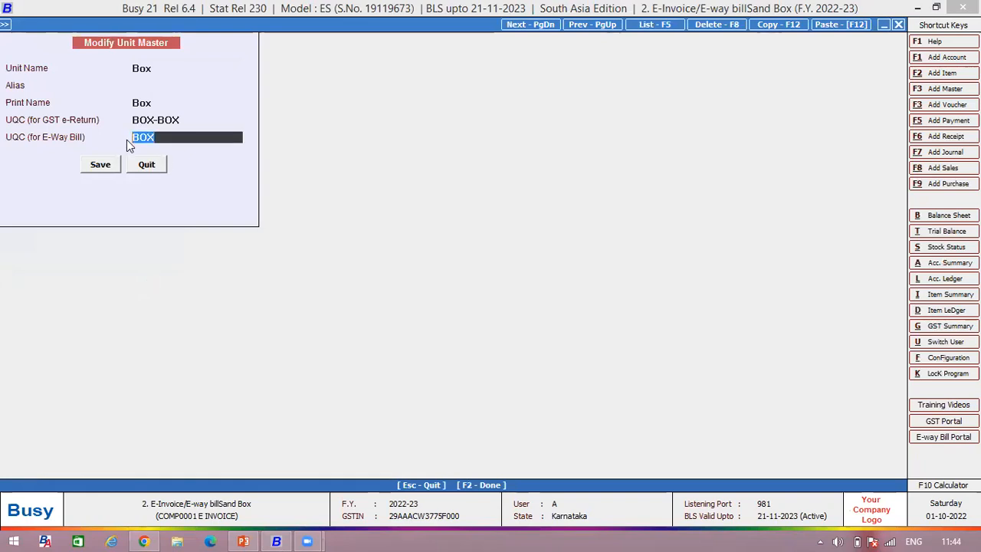
key(Up)
key(Up)
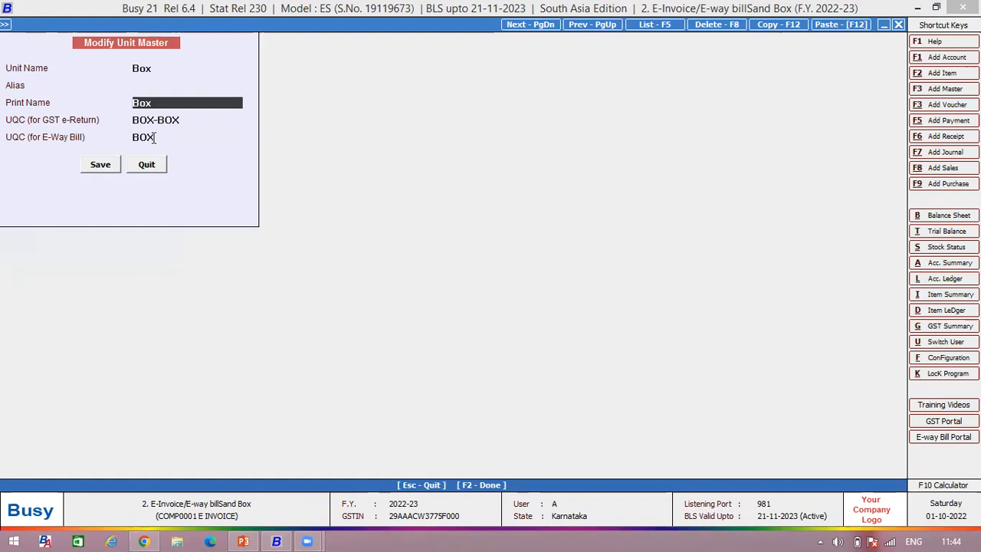
key(Up)
click(154, 137)
key(BackSpace)
key(BackSpace)
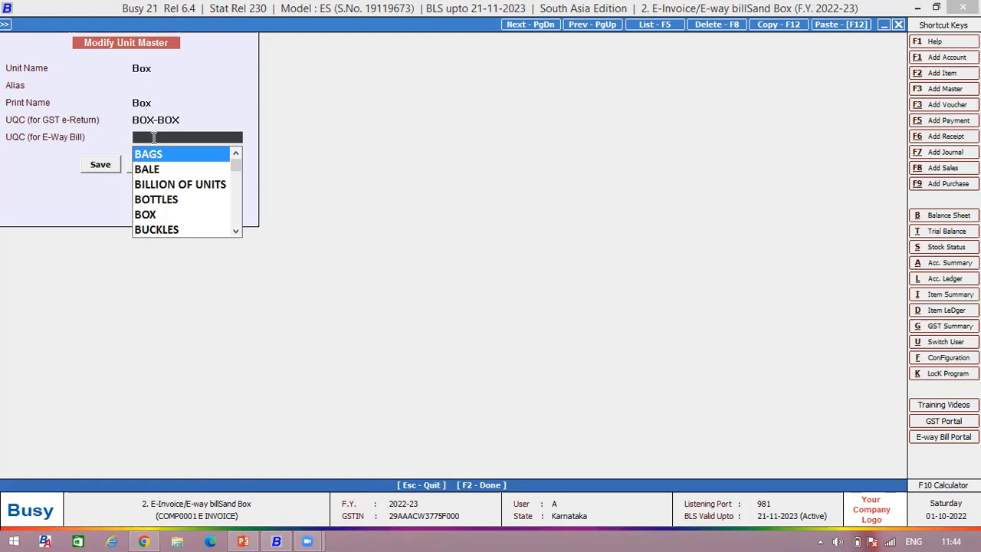
text(box)
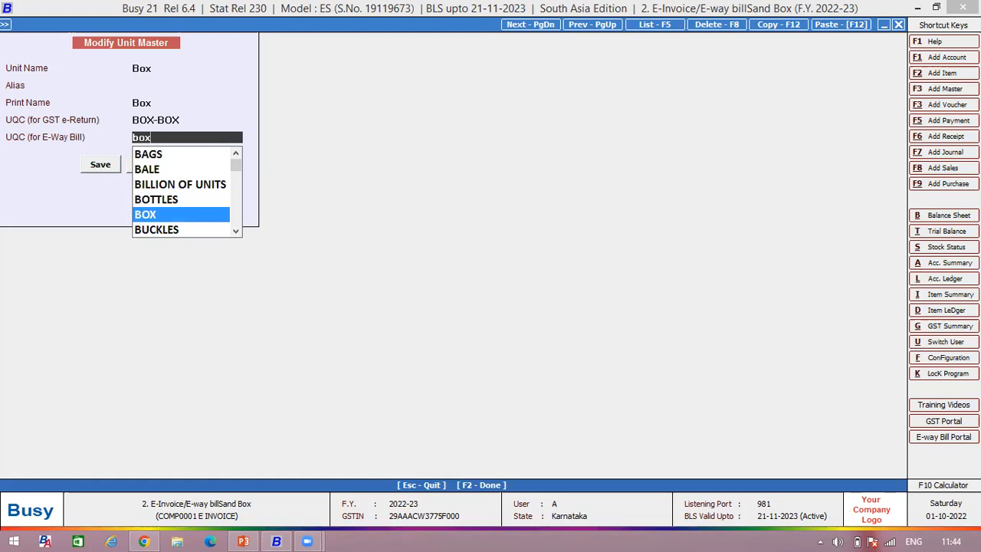
key(Return)
key(F2)
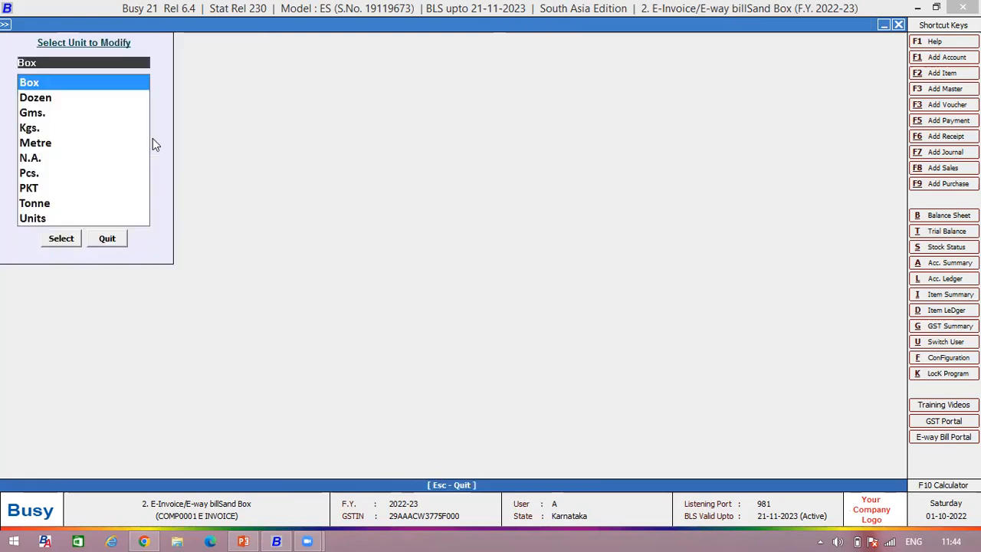
click(106, 238)
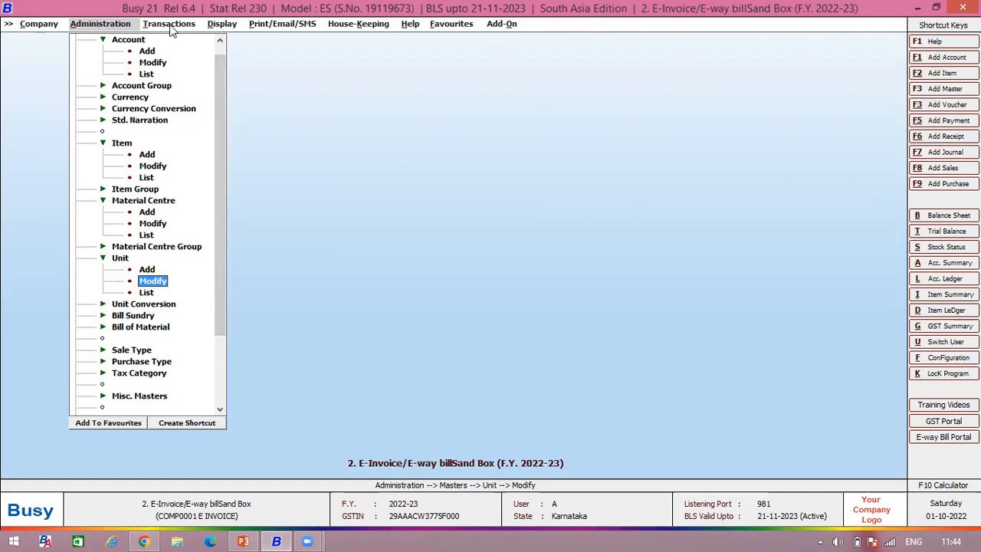
Step: Open the voucher configuration of the Main sales series from the Voucher Series Configuration
drag(220, 280, 219, 348)
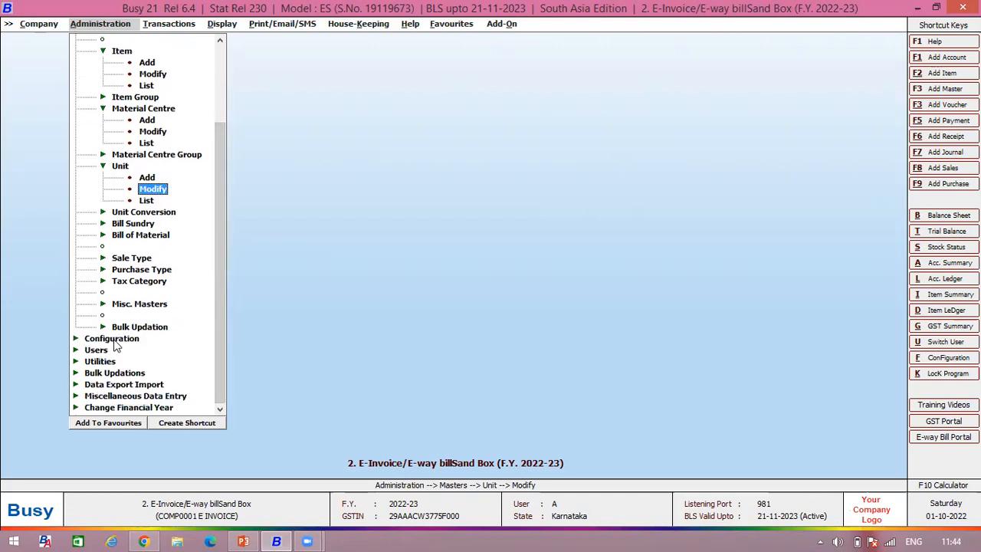
key(Escape)
key(Escape)
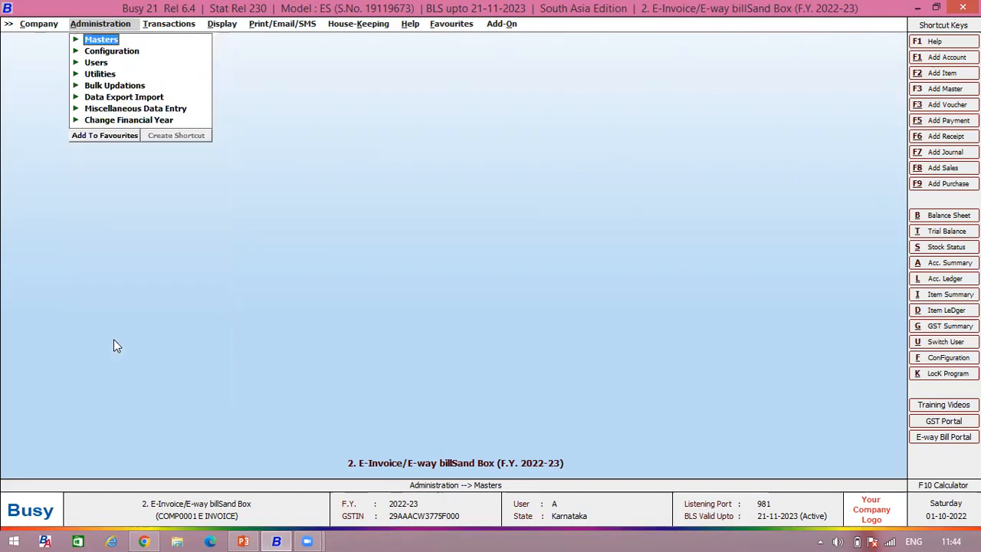
click(115, 51)
double_click(144, 64)
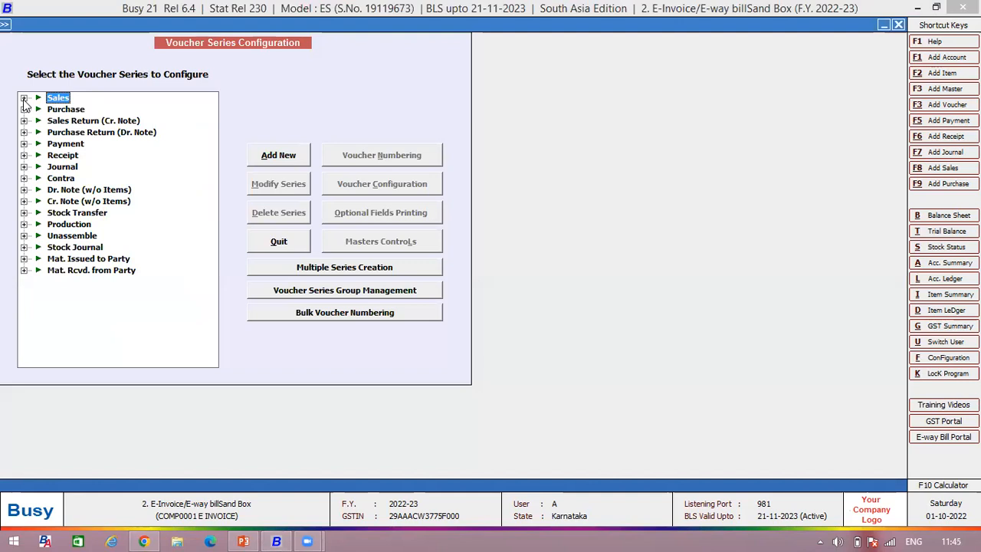
click(23, 99)
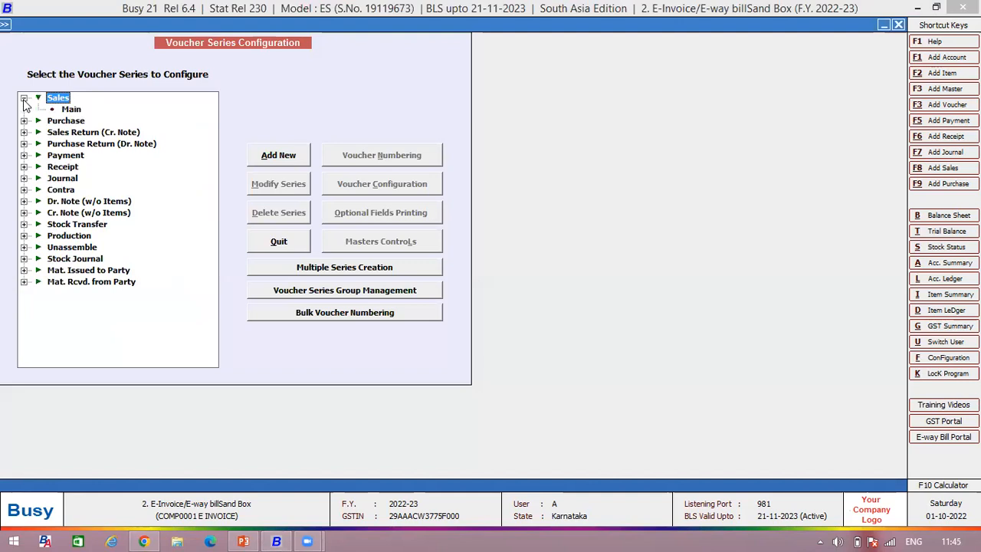
click(71, 110)
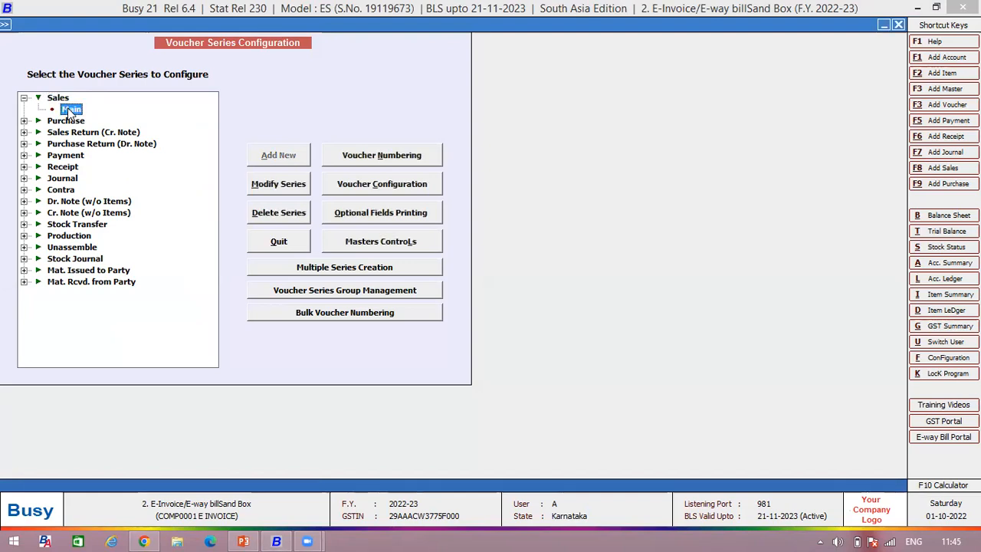
click(397, 186)
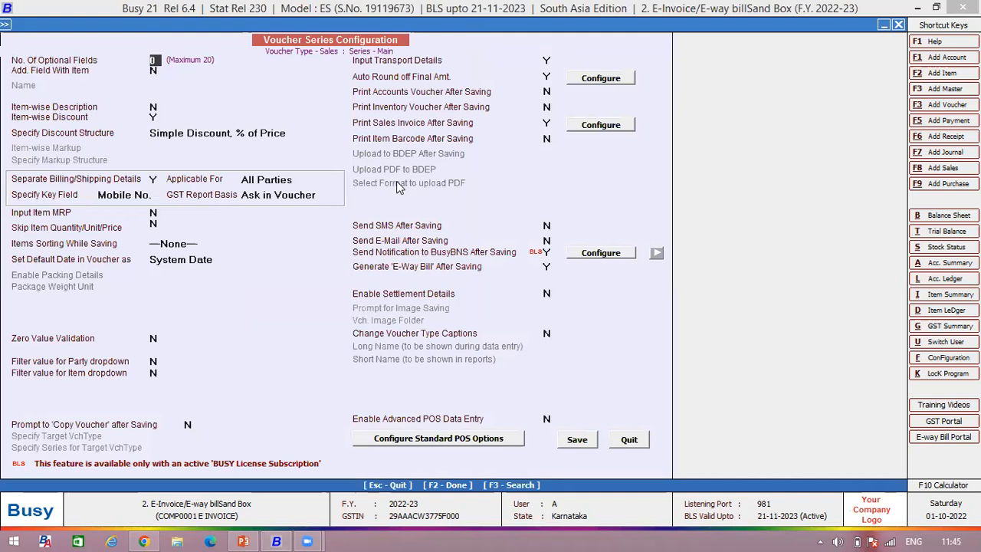
Step: Search the sales voucher configuration for the Input Transport Details option
click(544, 61)
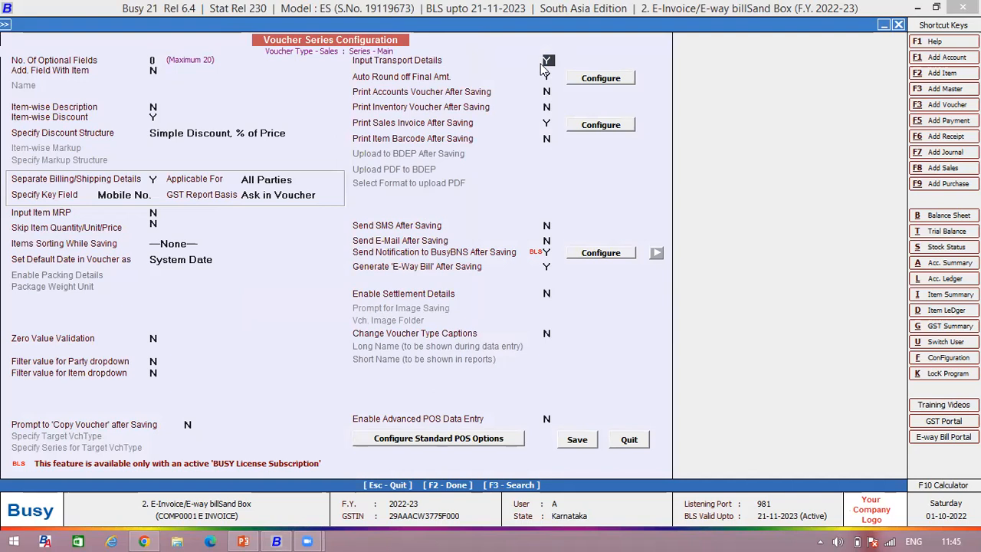
key(F3)
text(t Transport)
key(Return)
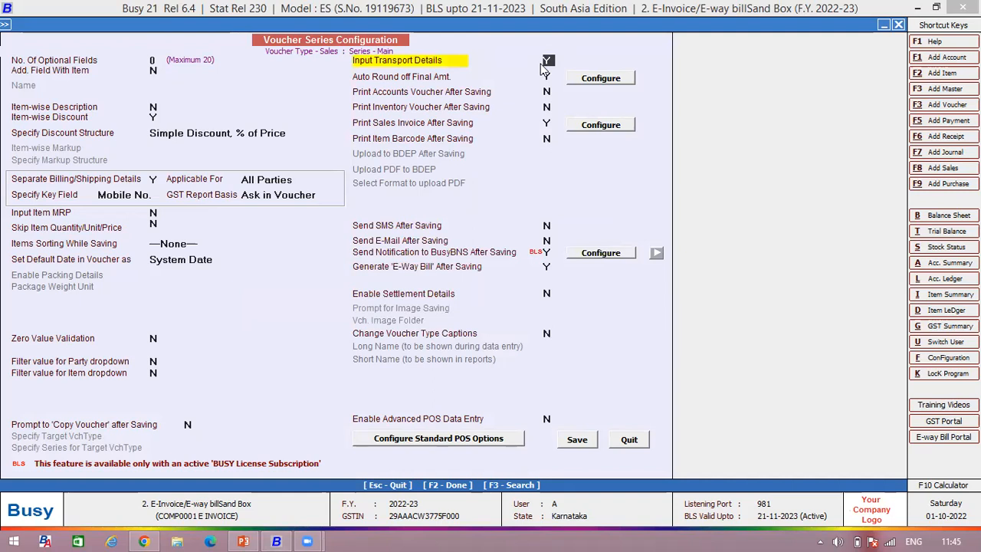
Step: Search the configuration for "e-way" to check the Generate 'E-Way Bill' After Saving option, and quit without saving
click(546, 266)
key(F3)
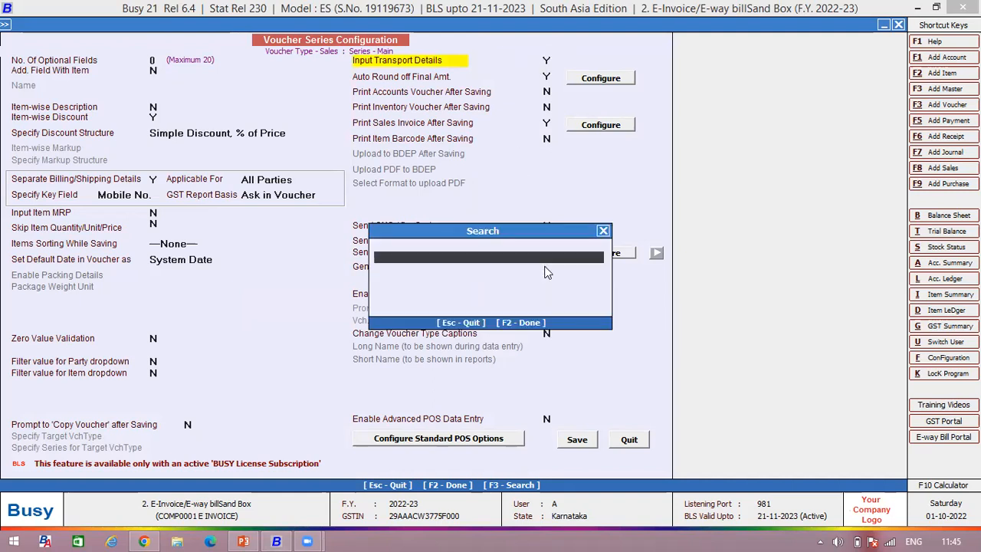
text(e=waybill)
key(Return)
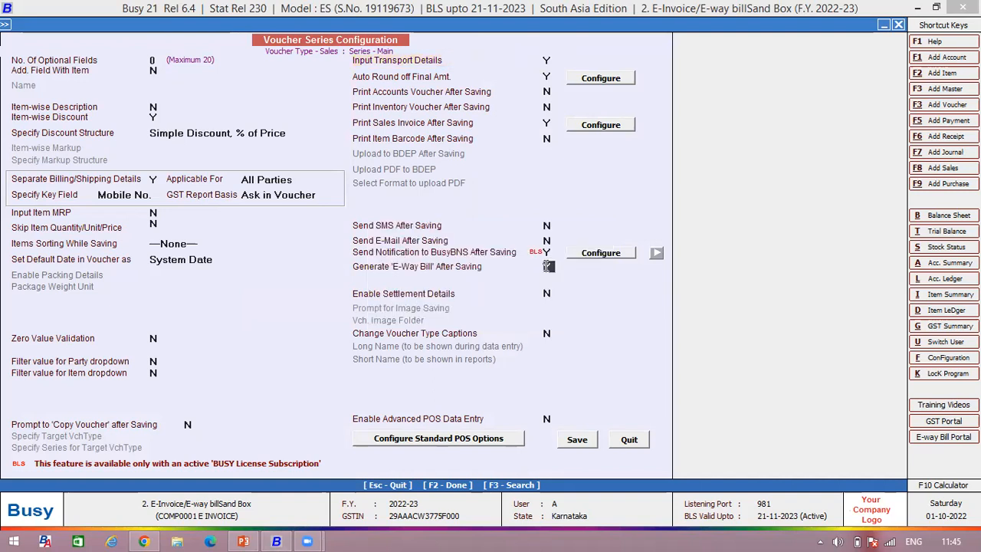
key(F3)
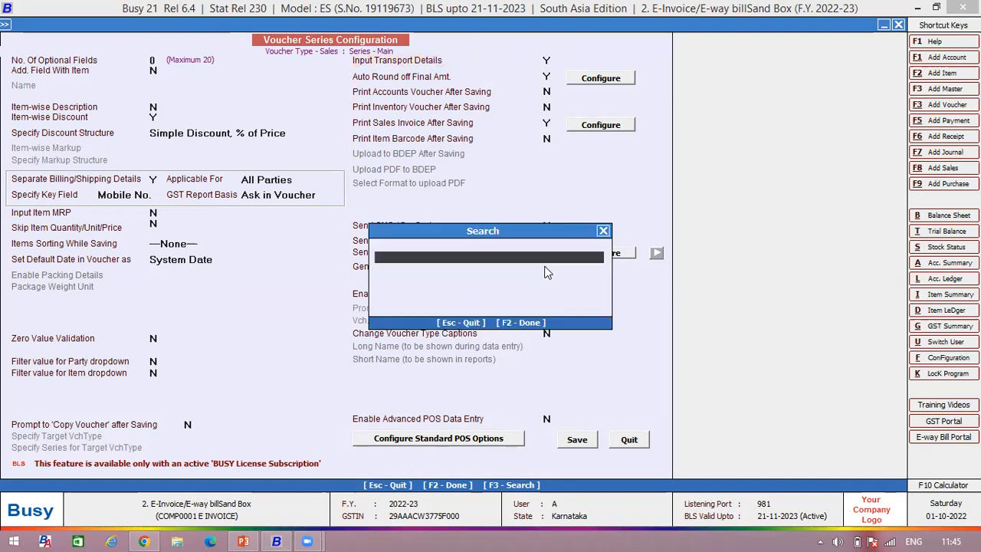
text(e-way)
key(Return)
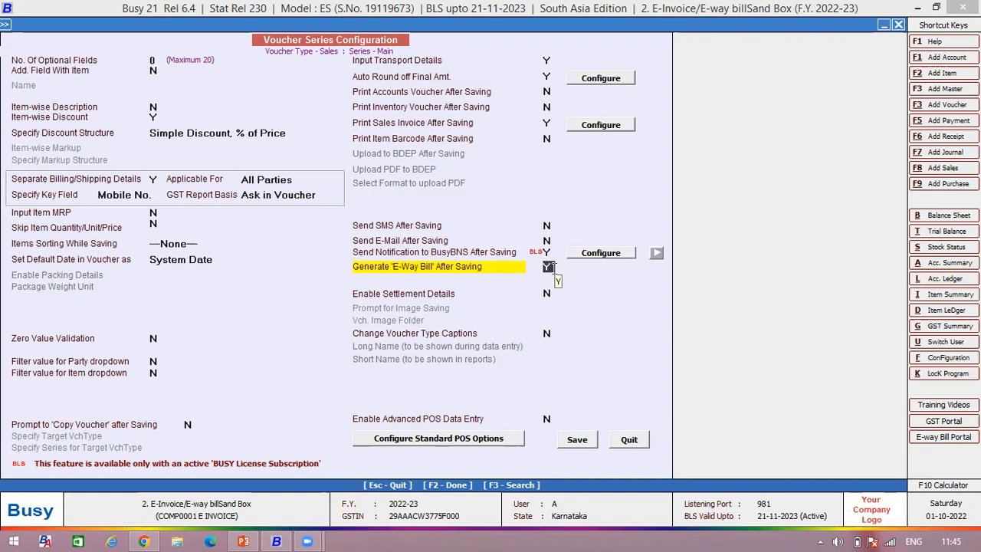
click(624, 438)
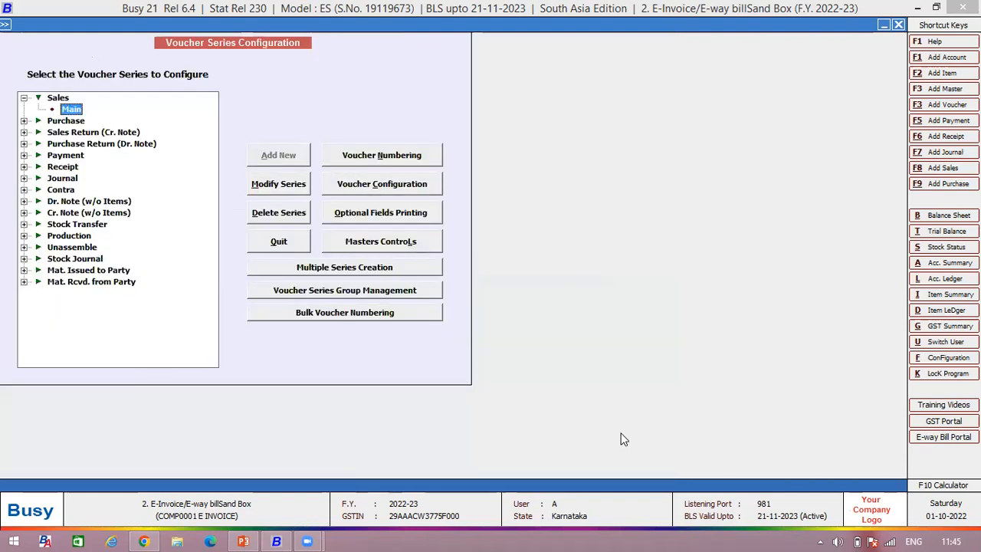
Step: Check the Generate 'E-Way Bill' After Saving option in the Main purchase series' voucher configuration, and quit without saving
click(34, 120)
click(62, 130)
click(381, 189)
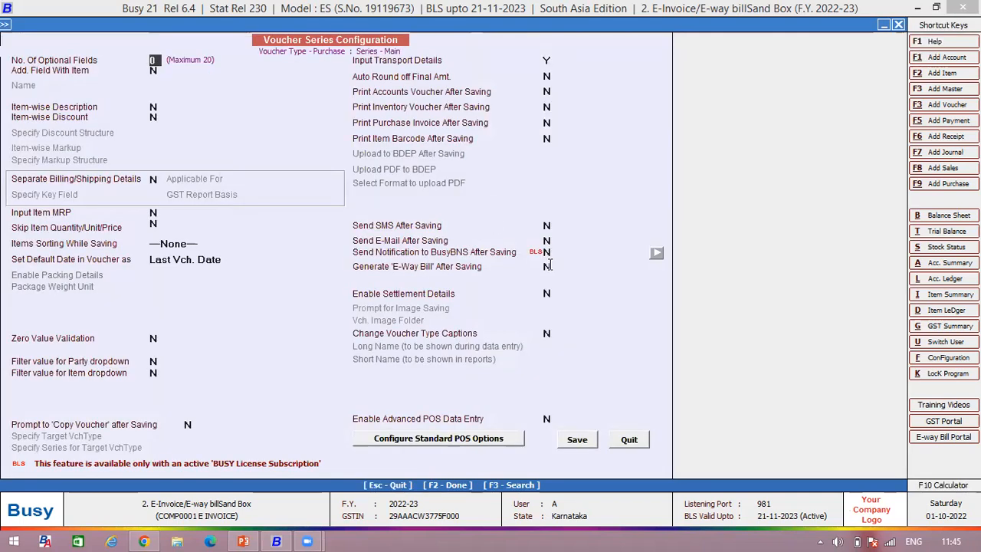
click(549, 265)
key(Escape)
Step: Check the Generate 'E-Way Bill' After Saving option of the Main Sales Return series and leave the series configuration without saving
click(107, 146)
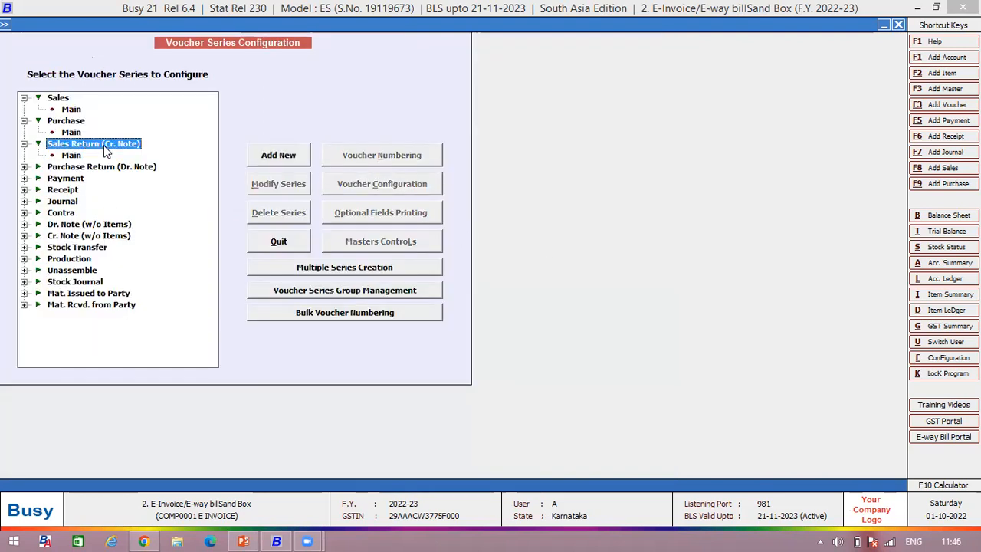
click(71, 155)
click(366, 190)
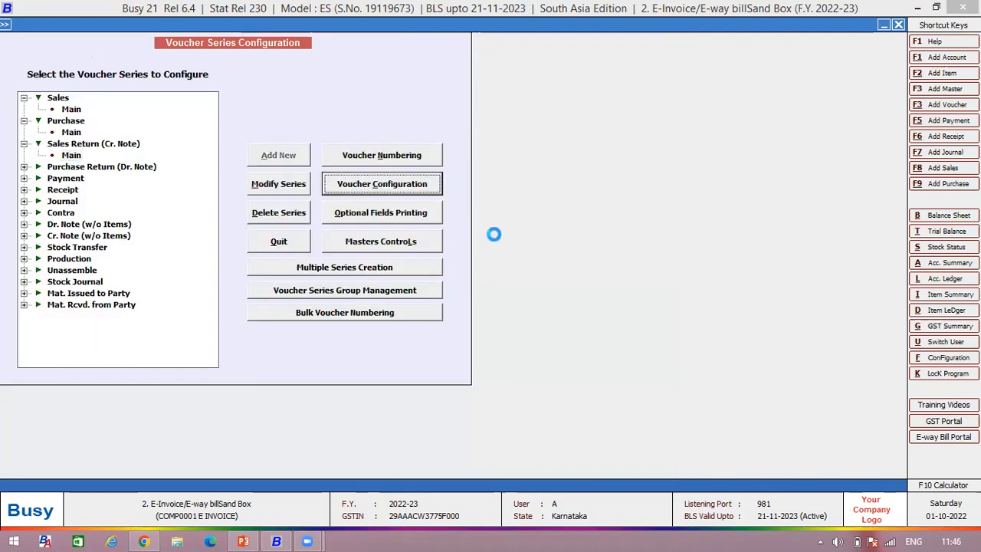
click(546, 268)
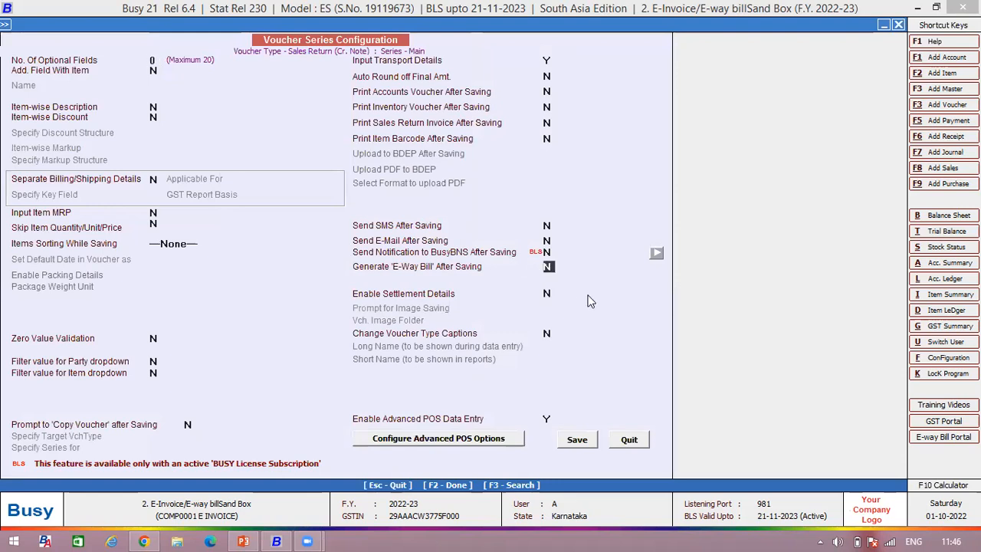
key(y)
key(n)
key(Escape)
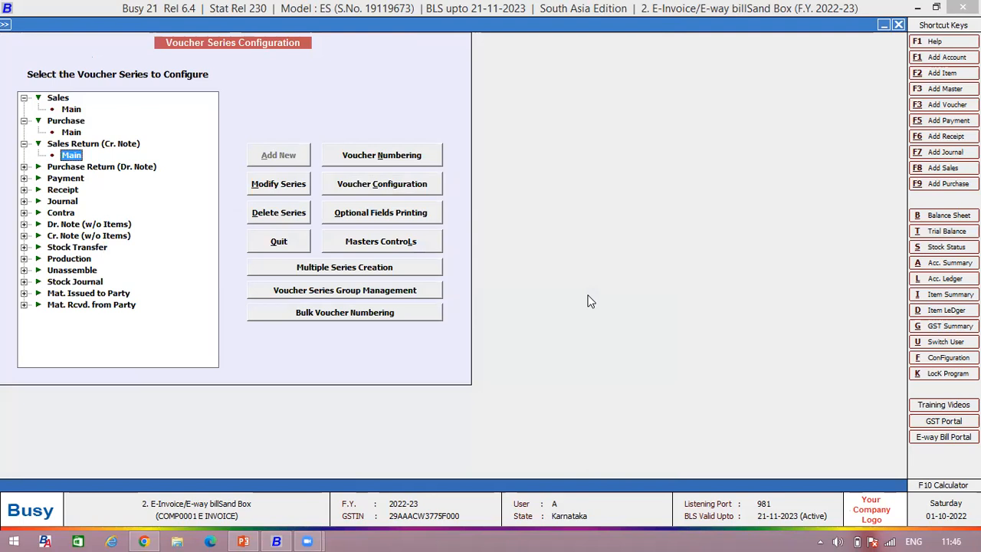
key(Escape)
Step: Start a new sales voucher and enter 898989 as its voucher number, keeping the L/GST-ItemWise sale type
key(Right)
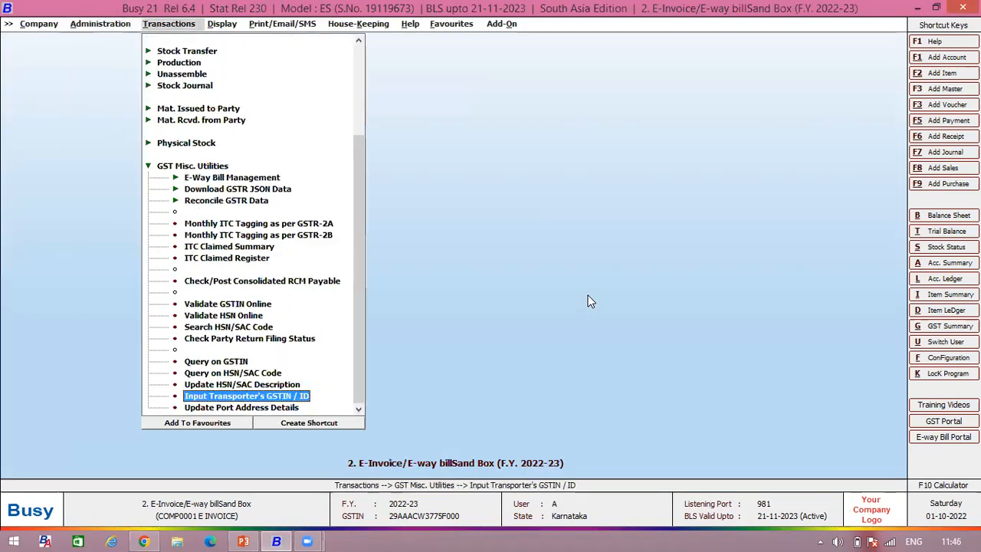
key(Escape)
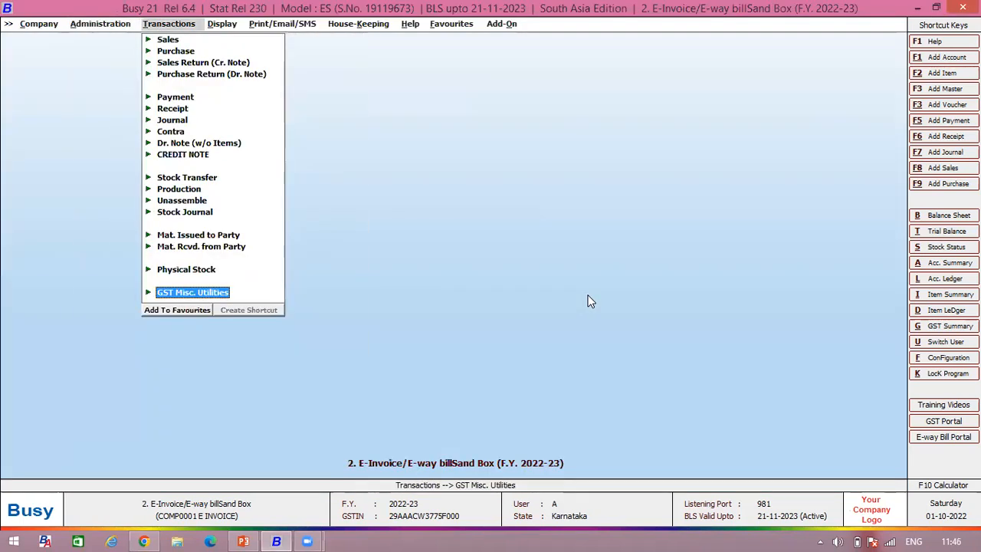
key(Up)
key(Up)
key(Up)
key(Up)
key(Up)
key(Up)
key(Up)
key(Up)
key(Up)
key(Up)
key(Up)
key(Up)
key(Up)
key(Up)
key(Up)
key(Up)
key(Up)
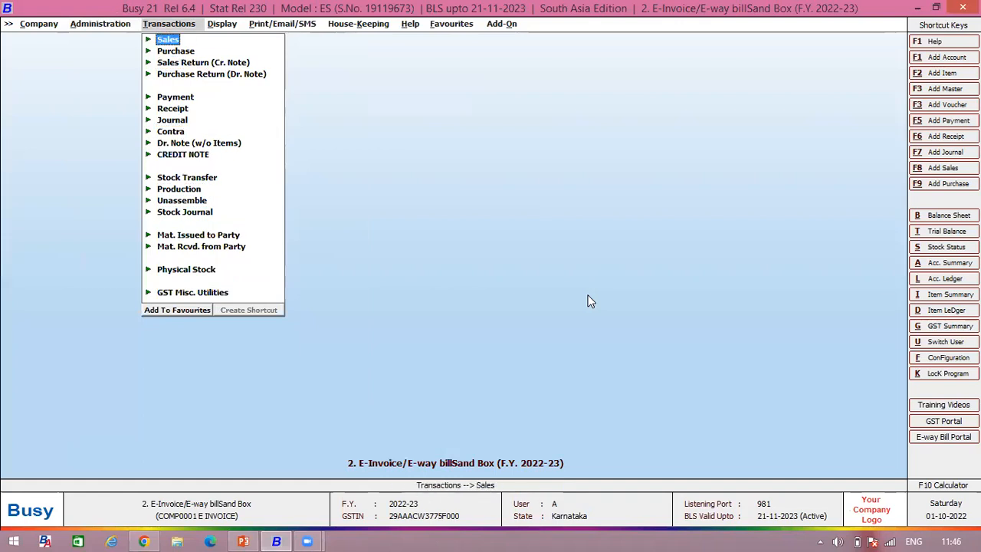
key(Return)
key(Return)
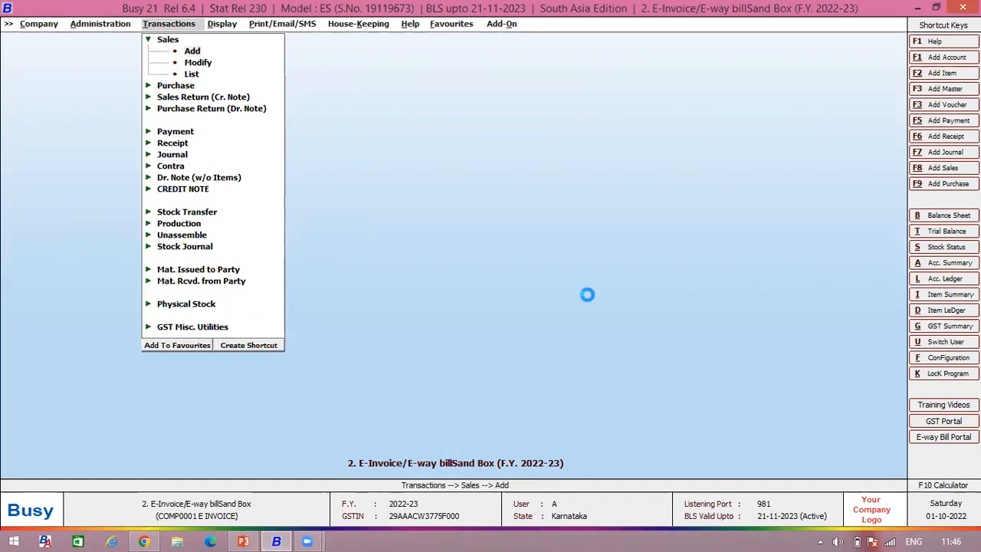
text(898989)
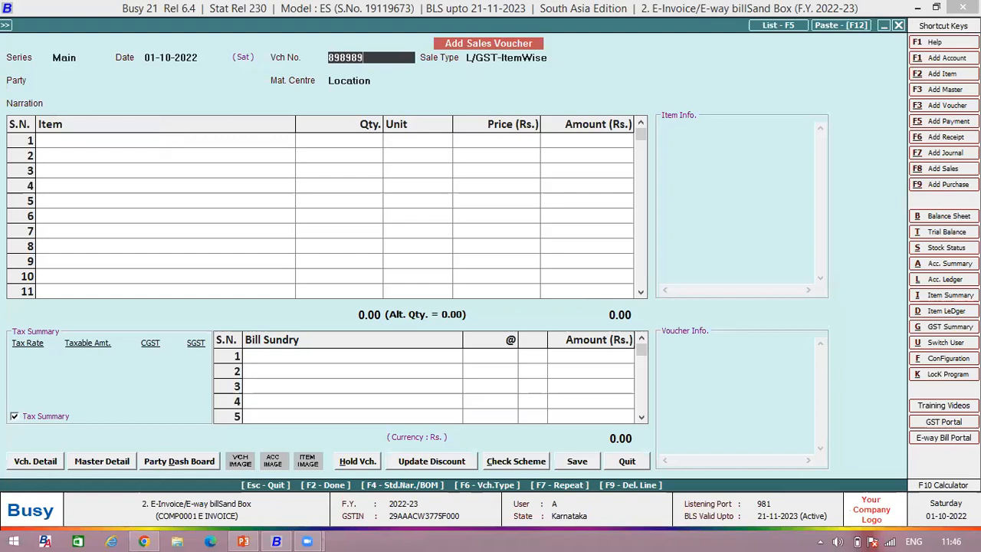
key(Return)
key(Return)
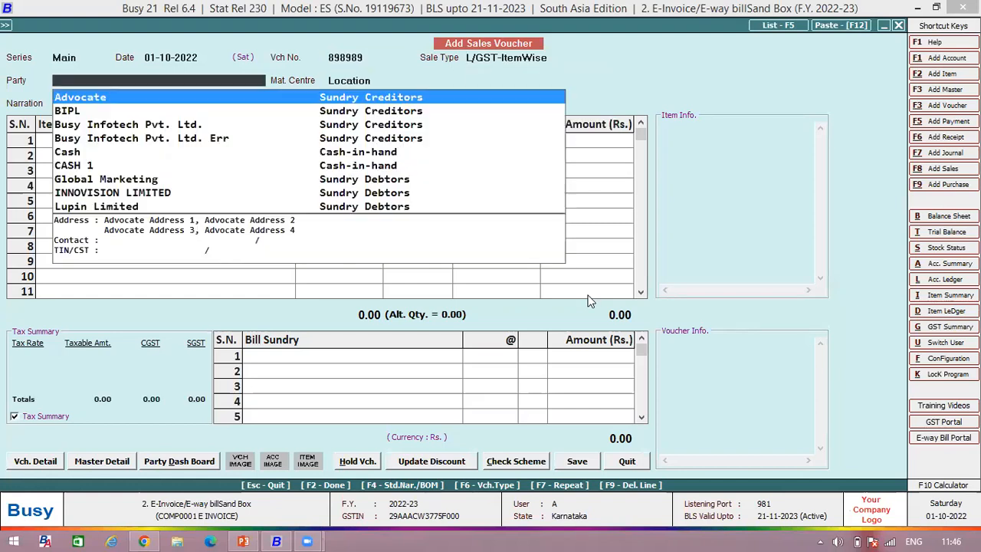
Step: Choose Global Marketing as the sales voucher's party and accept its billing/shipping details
key(Down)
key(Down)
key(Down)
key(Down)
key(Down)
key(Down)
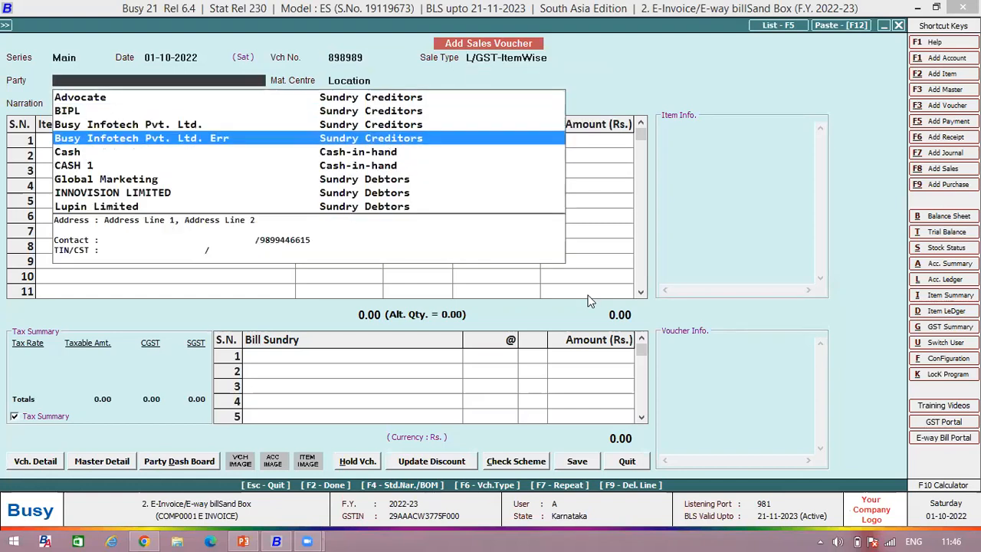
key(Return)
key(Return)
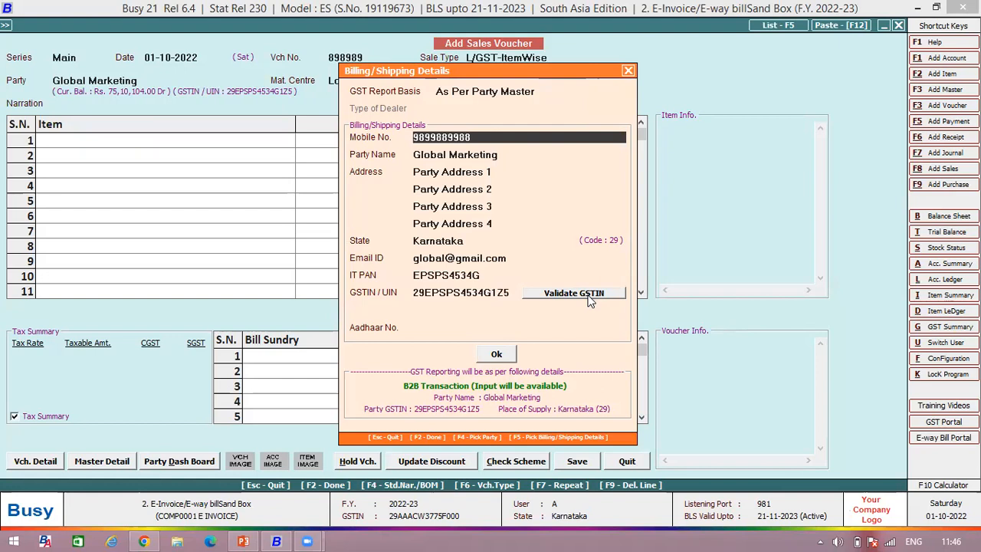
key(Return)
key(Return)
key(Return)
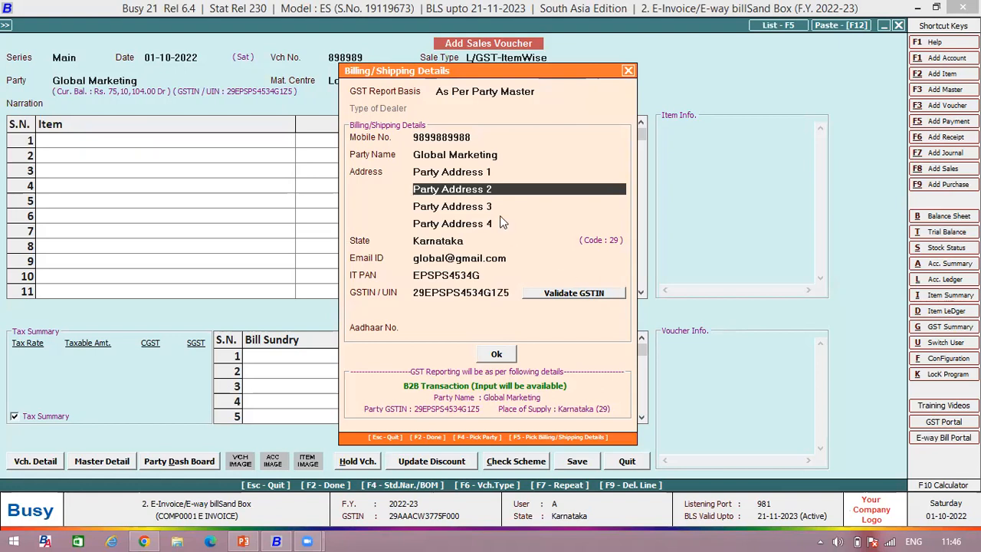
click(504, 356)
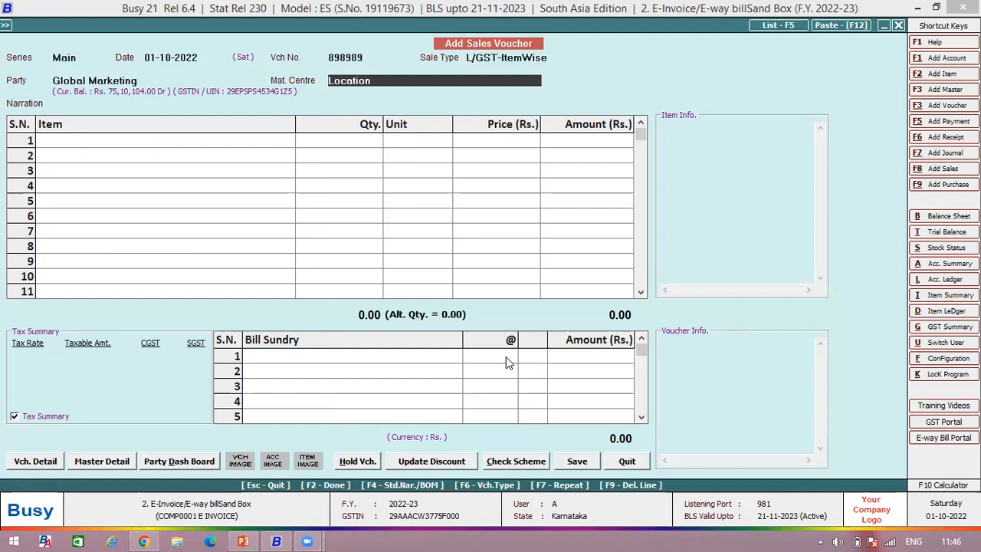
Step: Examine the address fields in the Location material centre's master, and quit it without changes
key(alt+m)
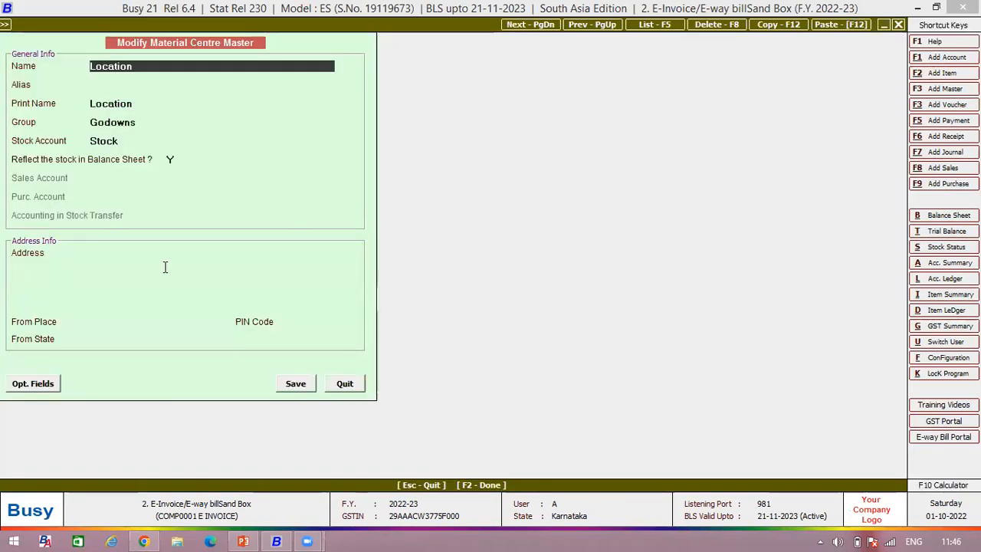
click(363, 383)
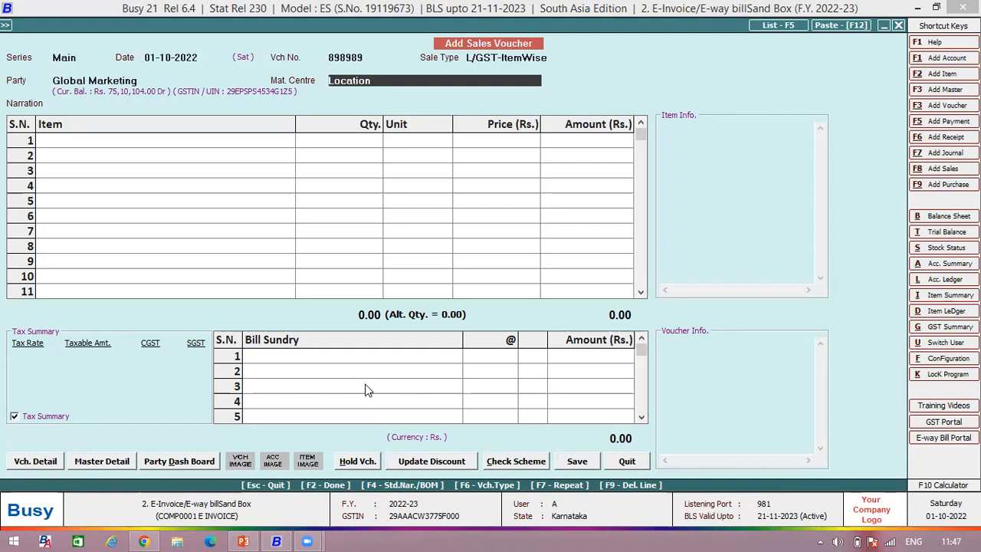
key(alt+m)
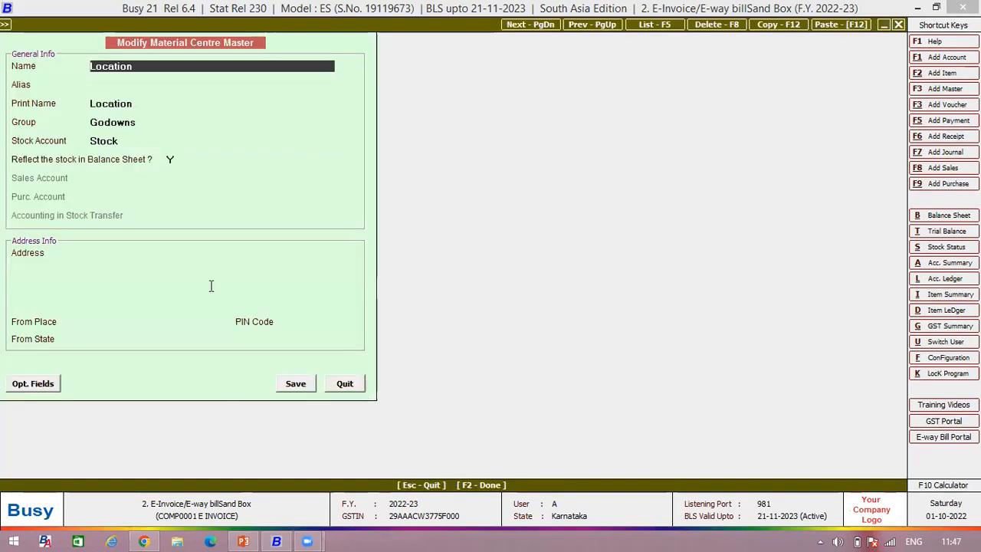
click(346, 383)
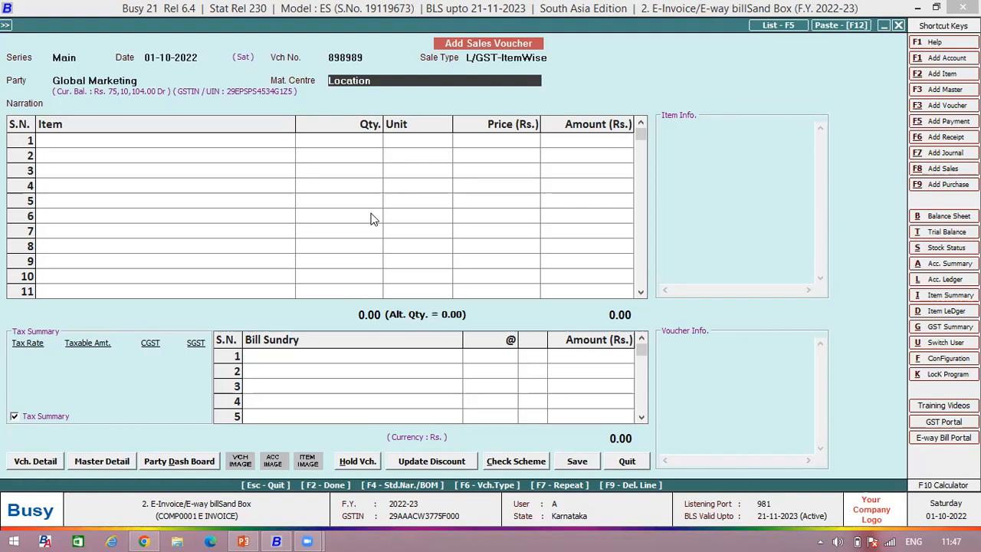
Step: Add Bagguase Board as the voucher's first item, with a quantity of 10 Pcs. at a price of 9000
key(Return)
key(Return)
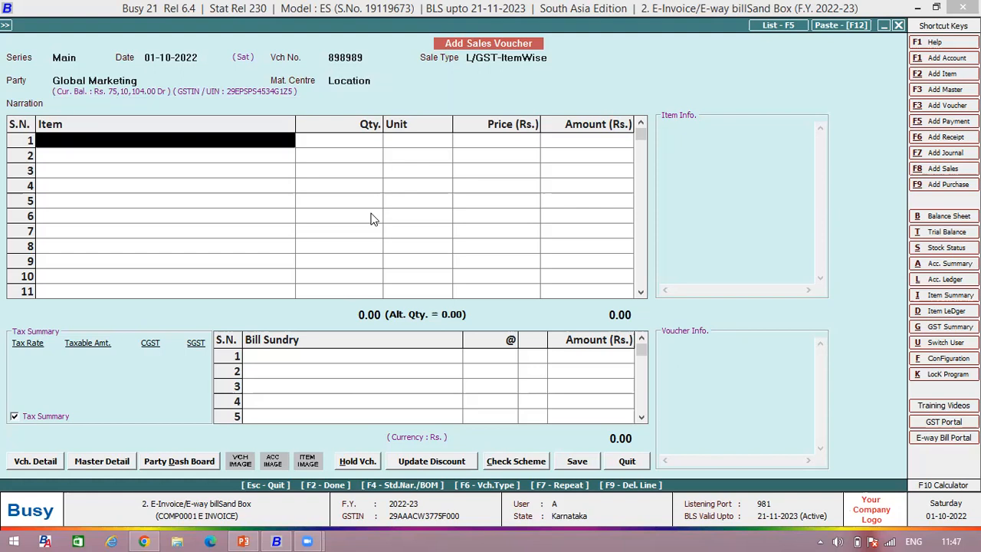
key(Down)
key(Return)
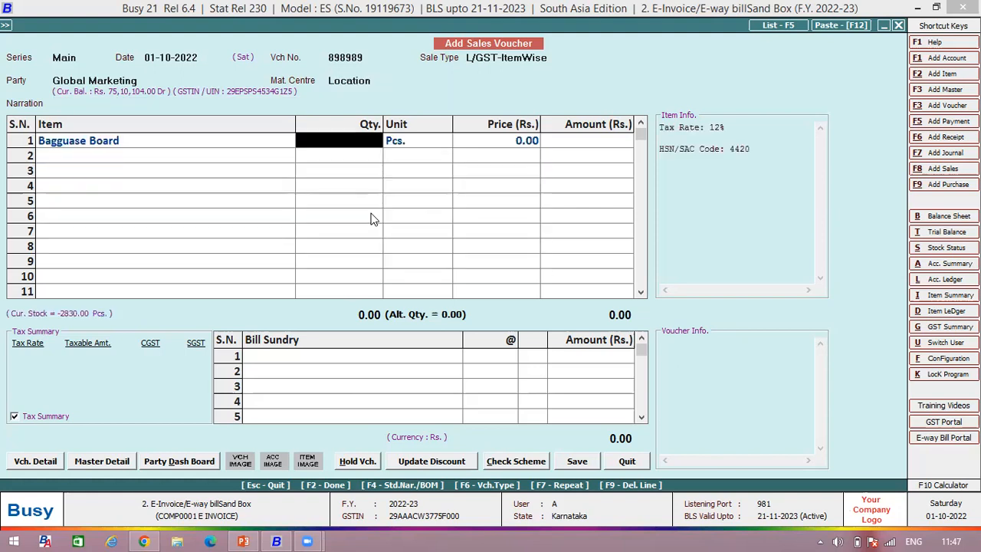
text(10)
key(Return)
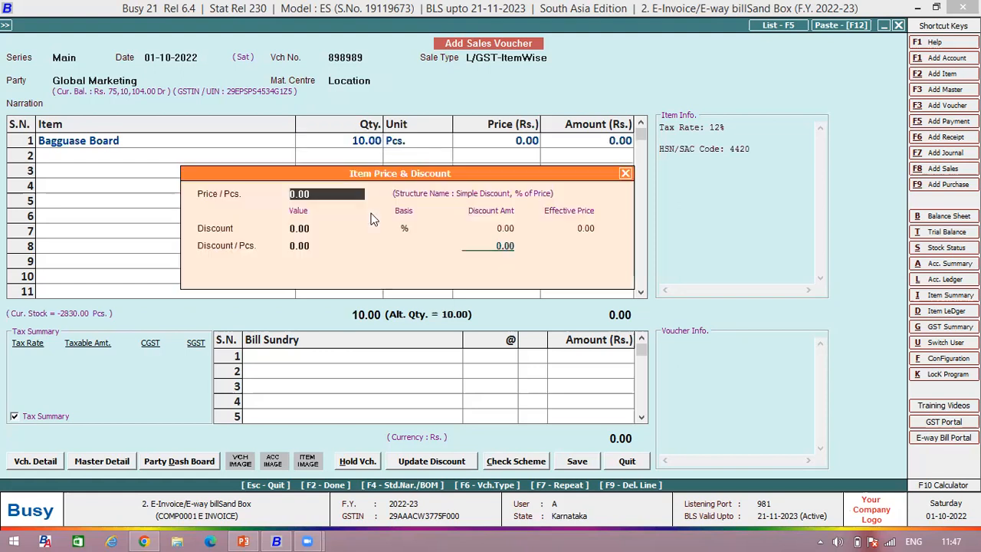
text(9000)
key(Return)
key(Return)
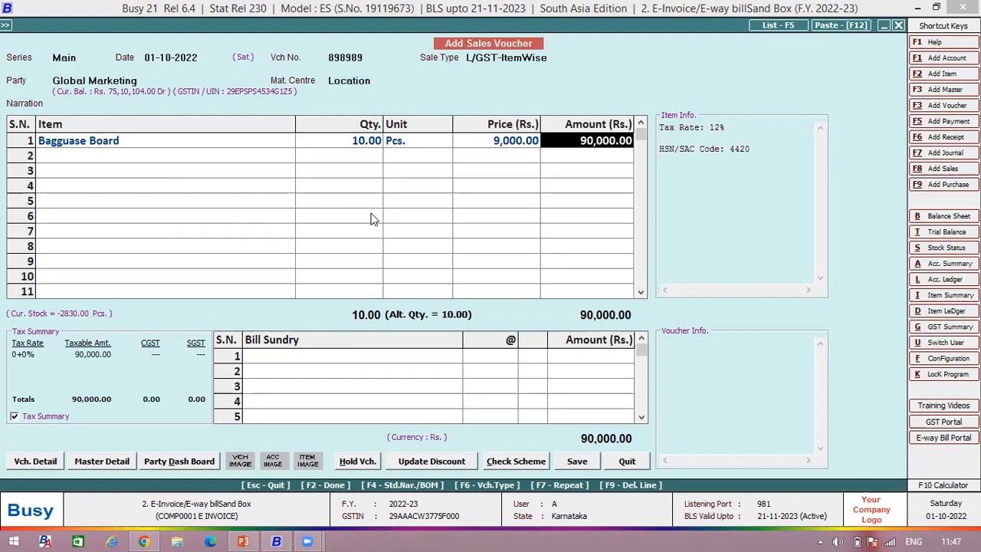
key(Return)
key(Return)
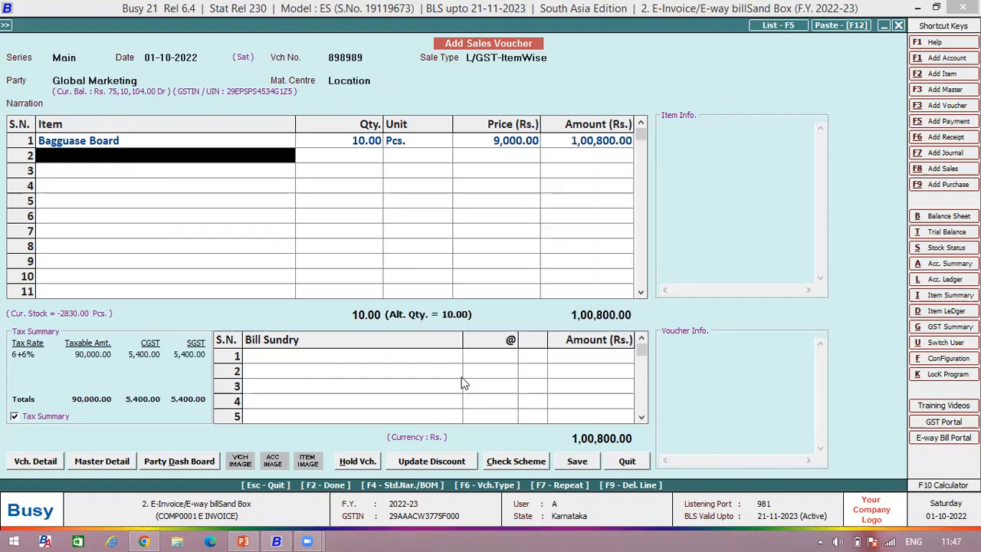
Step: Save the voucher to bring up its transport details and check the SELF transporter's GSTIN / ID entry without changing it
click(576, 461)
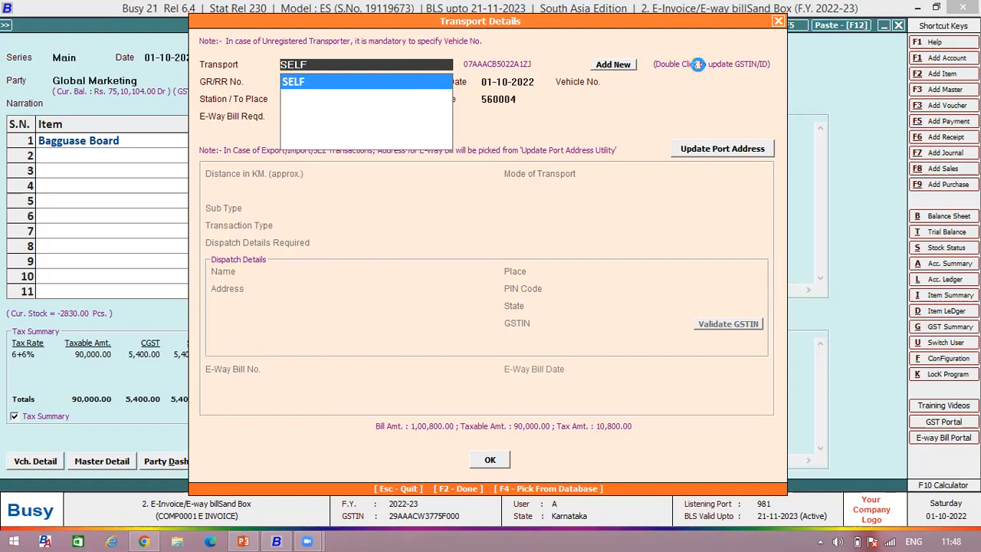
double_click(698, 64)
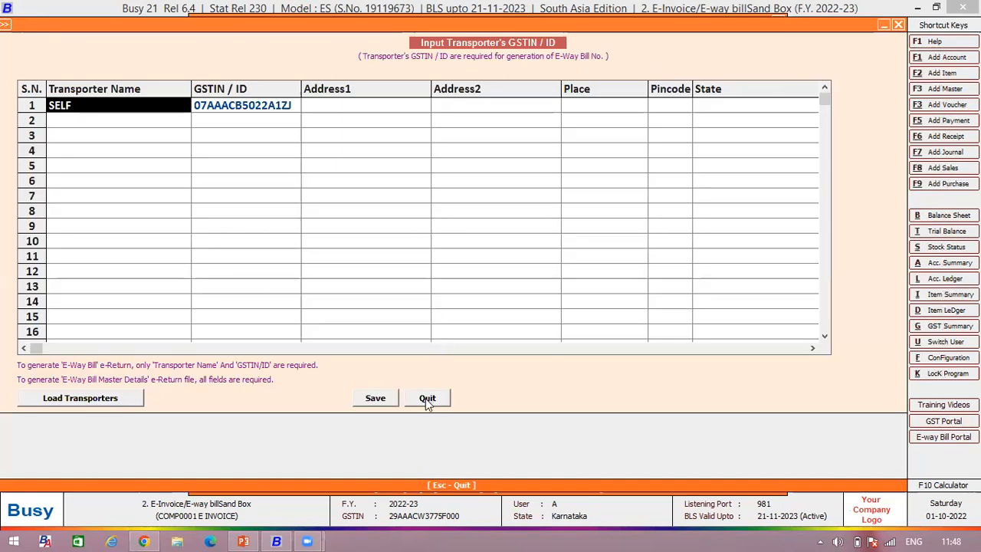
click(426, 400)
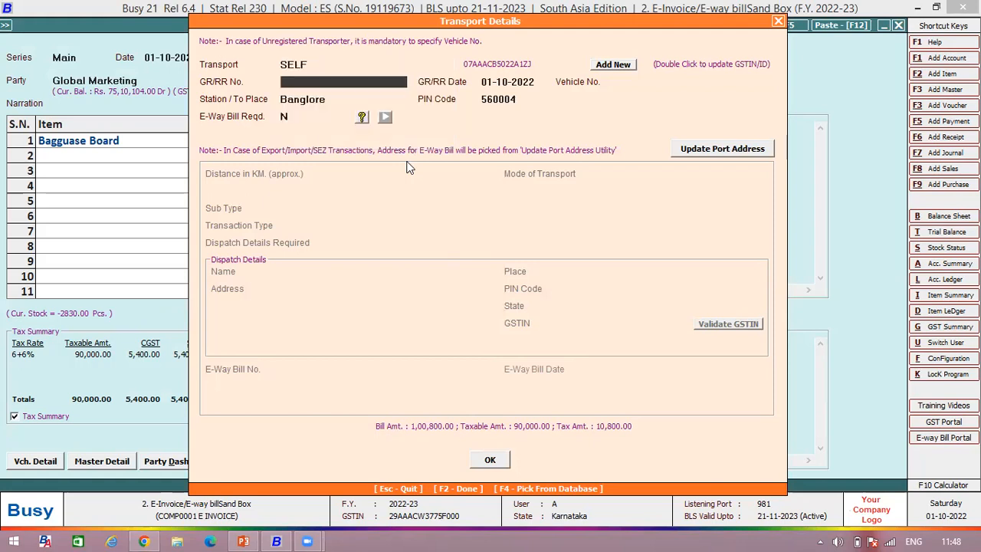
Step: Keep the prefilled document date, place and PIN code in the transport details, and set E-Way Bill Reqd. to Y
key(Return)
key(Return)
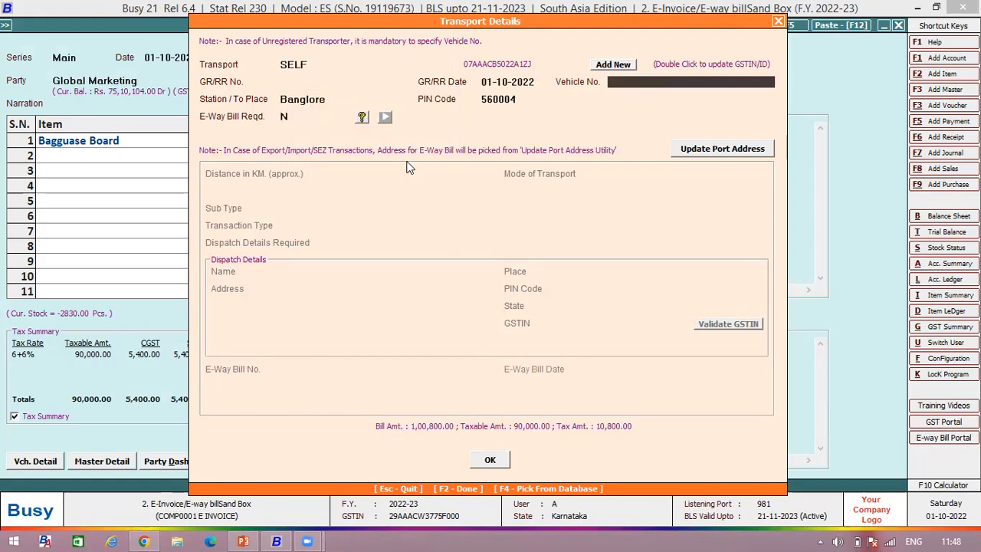
key(Return)
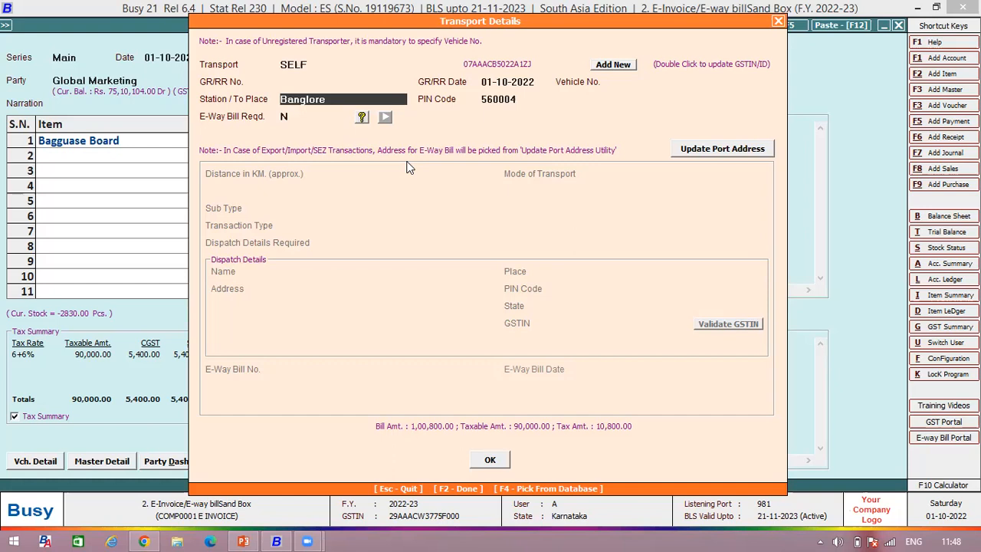
key(Return)
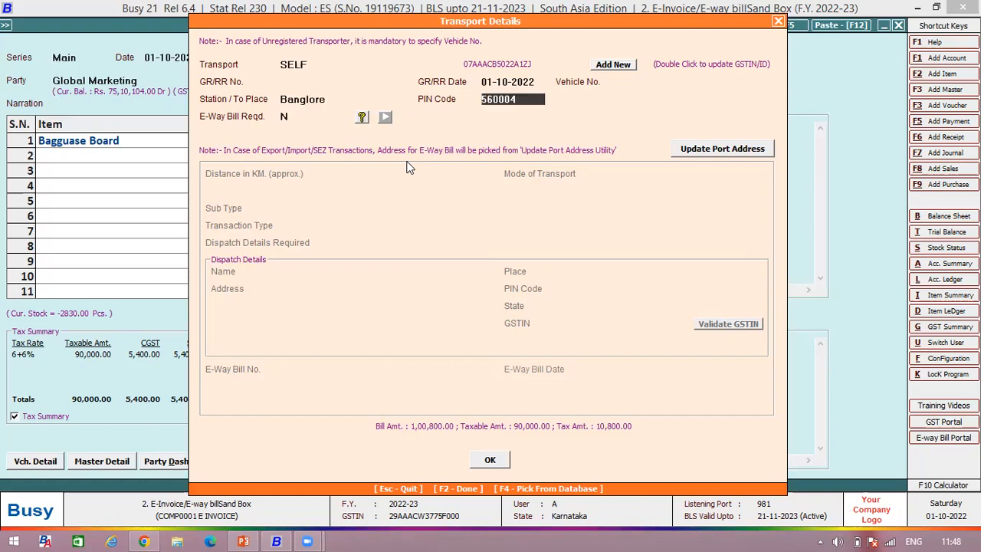
key(Return)
text(Y)
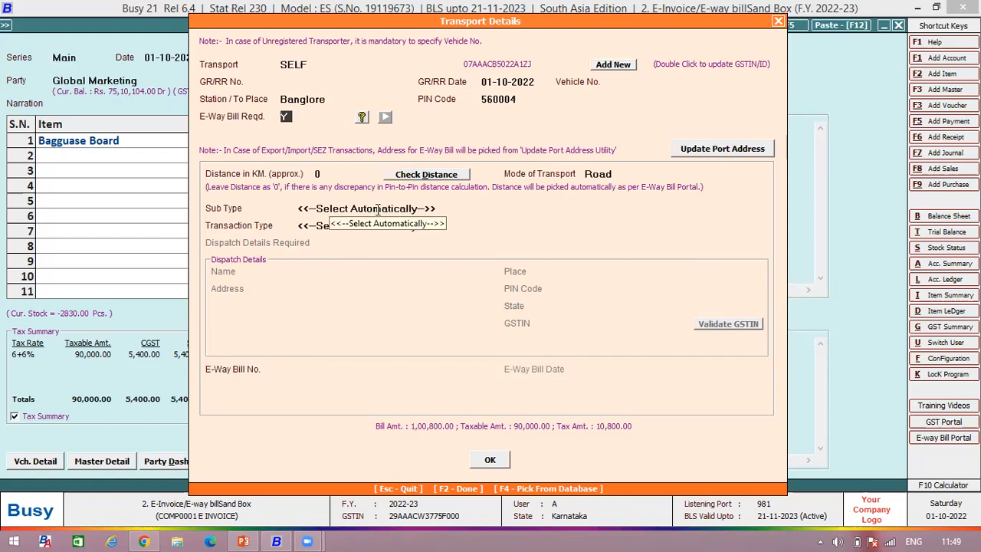
key(Return)
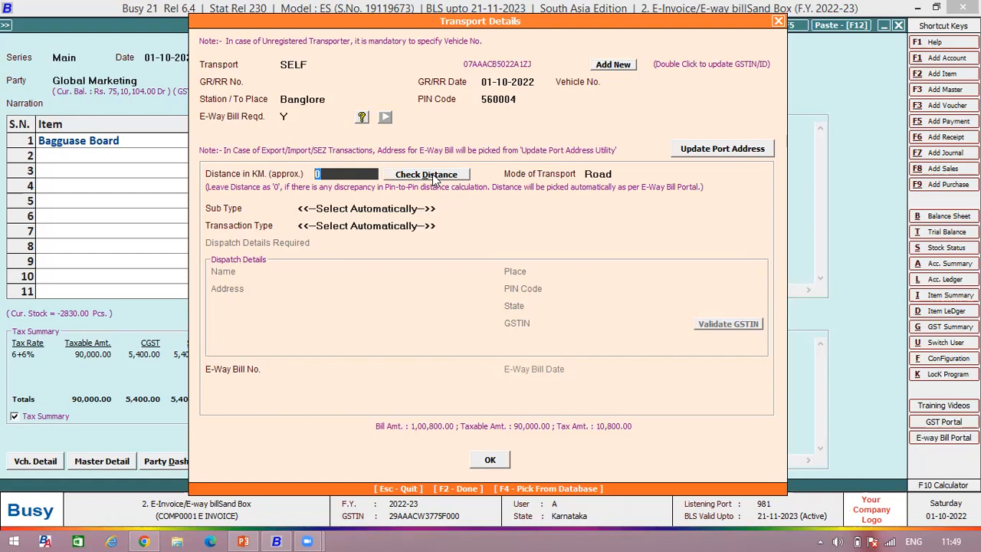
Step: Keep Sub Type on automatic selection, and try the Bill From-Dispatch From transaction type with Dispatch Details Required set to Y
click(359, 208)
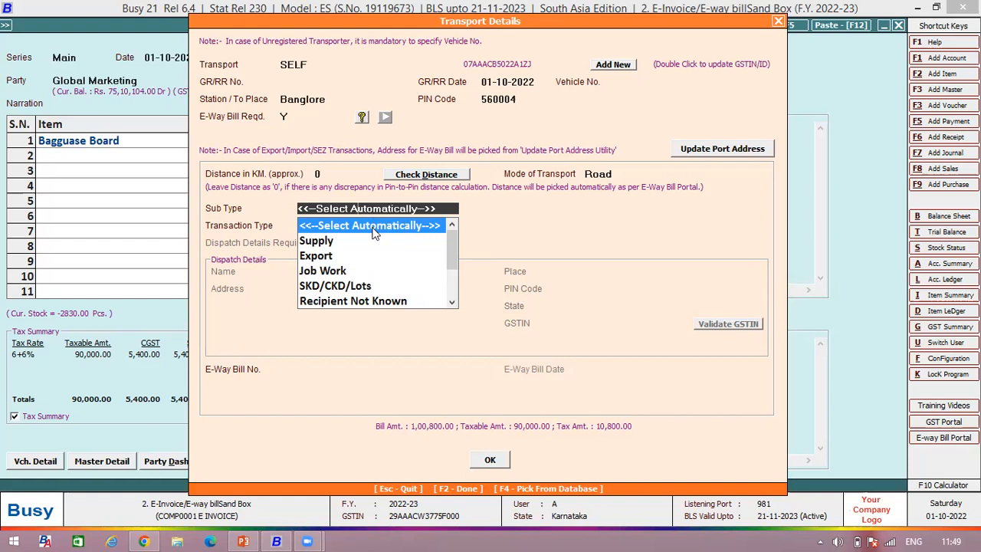
click(374, 233)
click(363, 227)
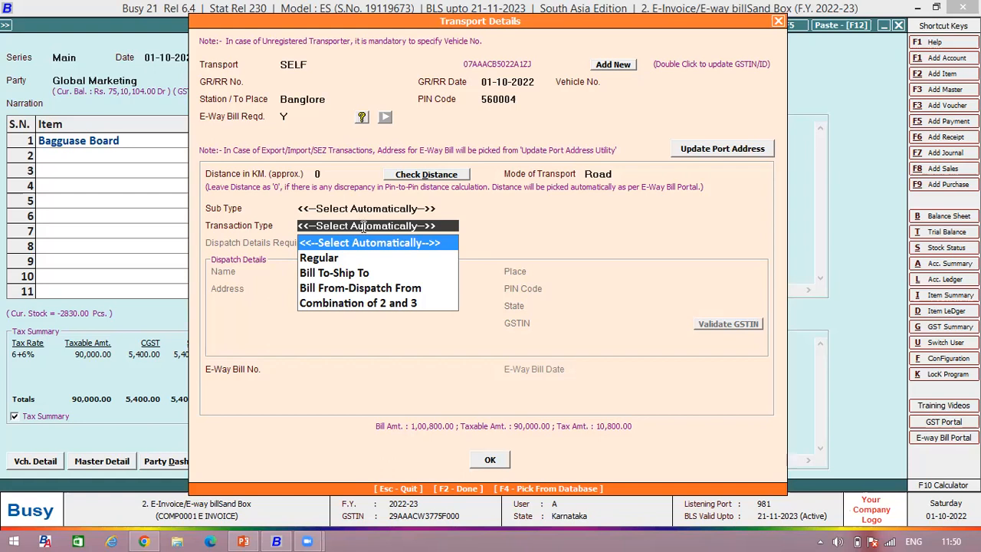
key(Down)
key(Down)
key(Down)
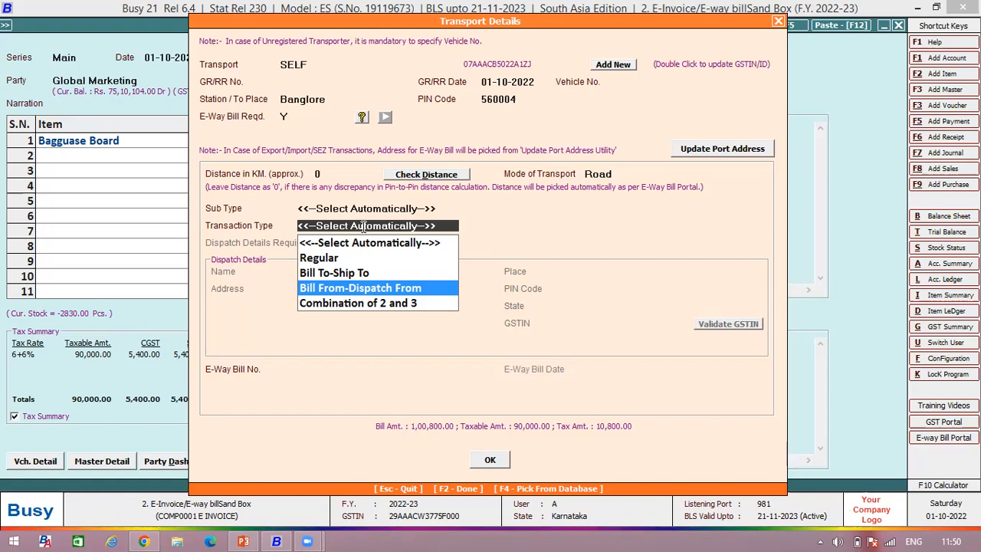
key(Return)
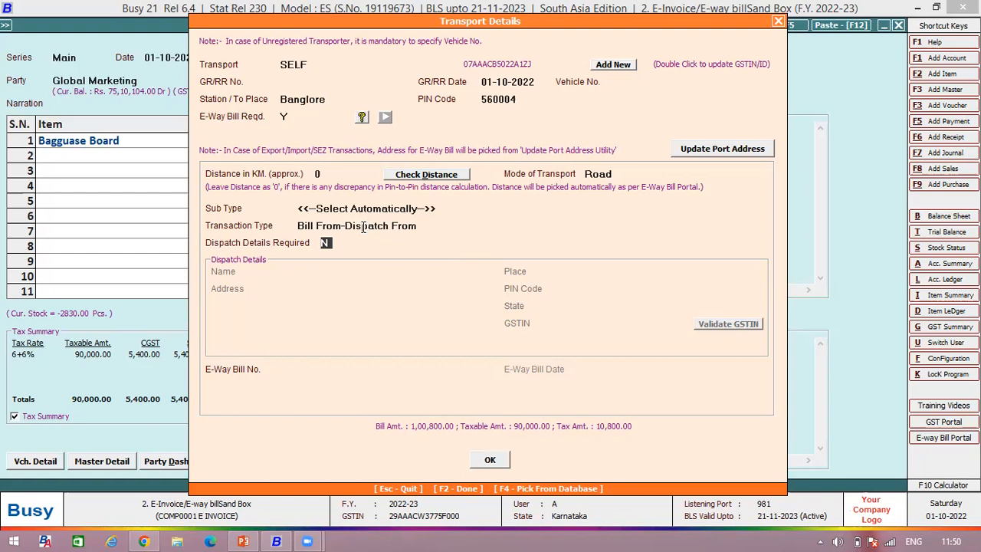
key(y)
key(Return)
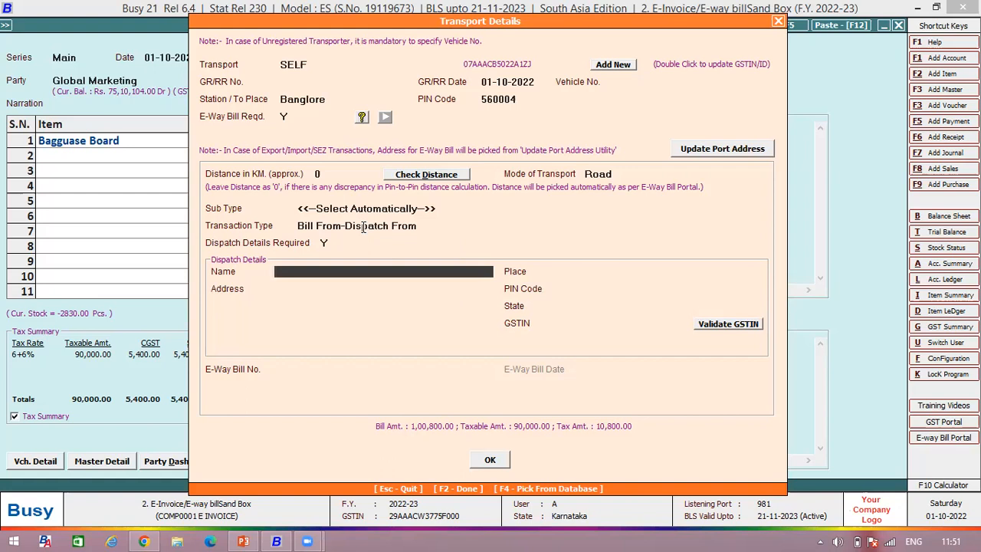
Step: Set Dispatch Details Required back to N and the Transaction Type back to automatic selection
click(325, 242)
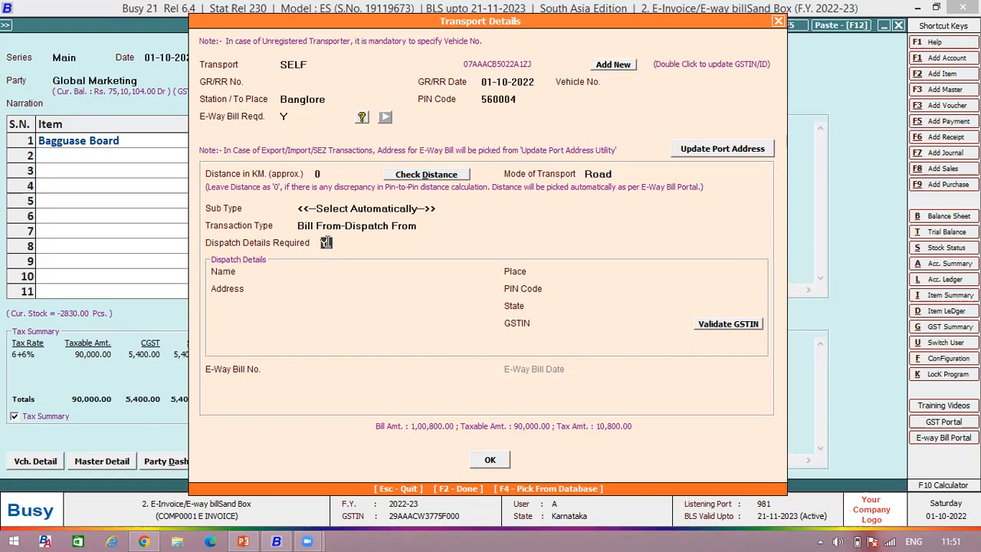
text(N)
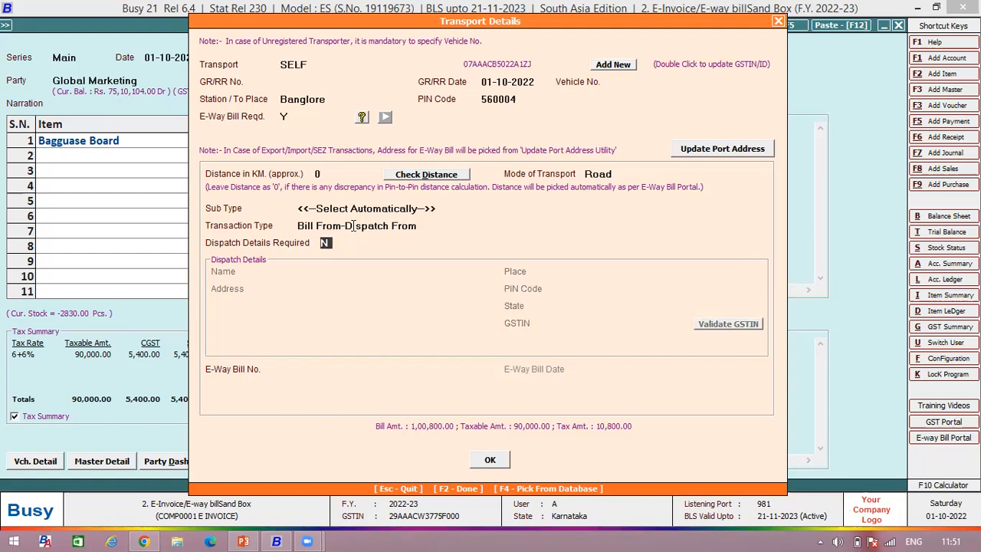
click(353, 225)
click(357, 242)
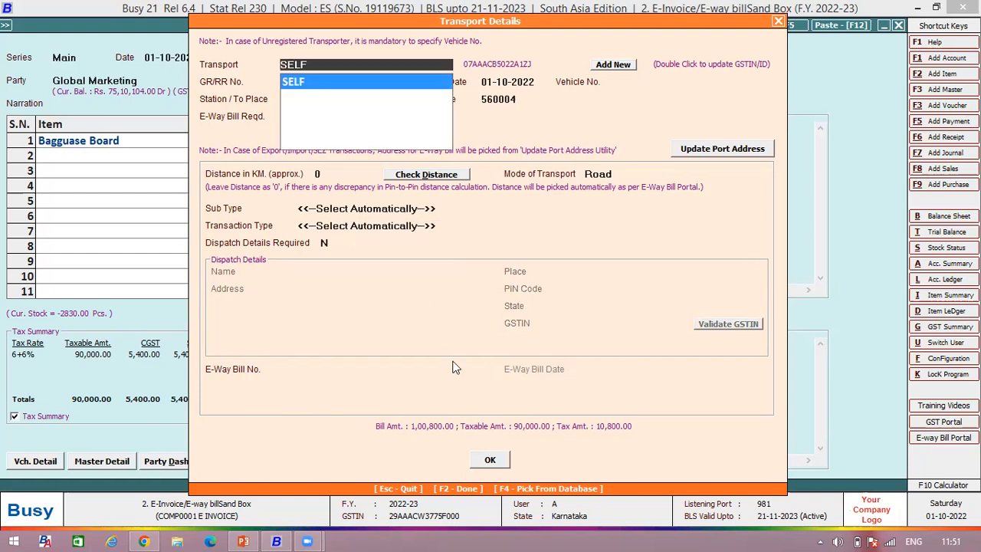
Step: Accept the transport details and choose automatic generation of the sales voucher's E-Way Bill
click(489, 460)
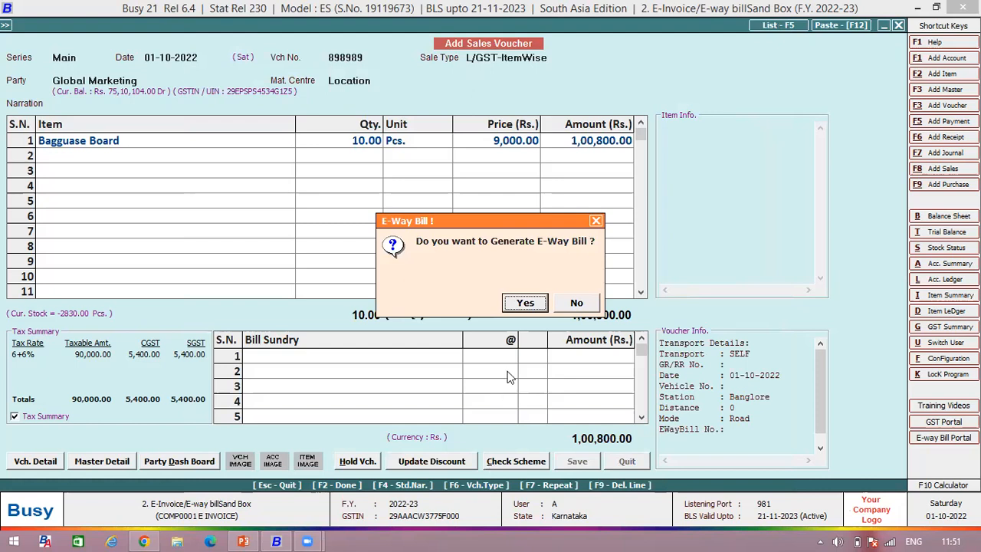
click(525, 303)
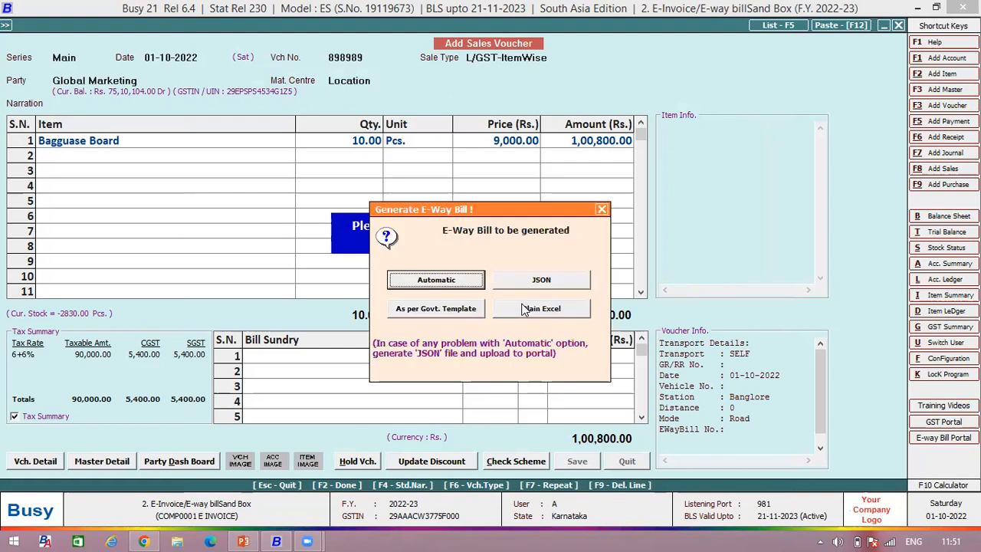
click(473, 286)
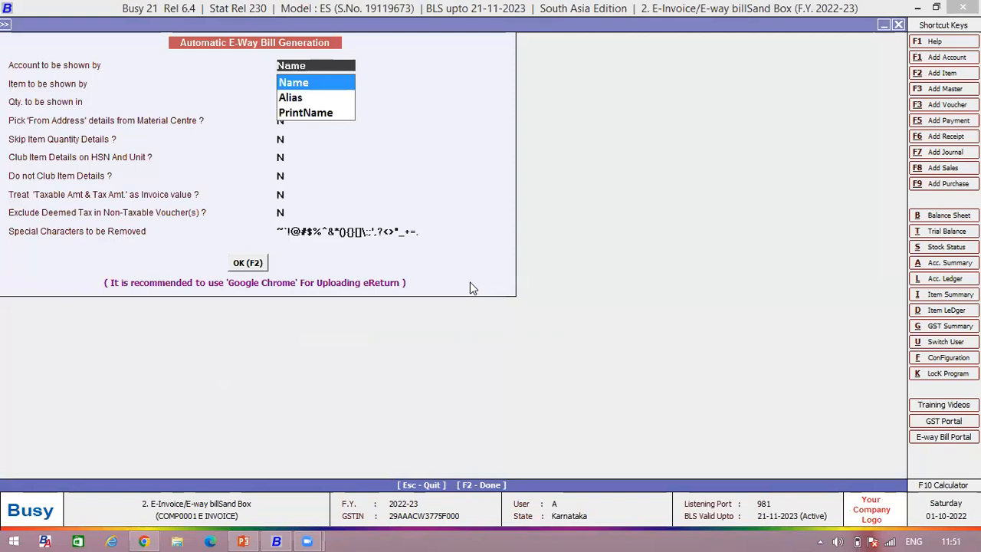
Step: Try to check the E-Way Bill for possible errors, keeping the default generation options with the Material Centre address option at N
click(245, 264)
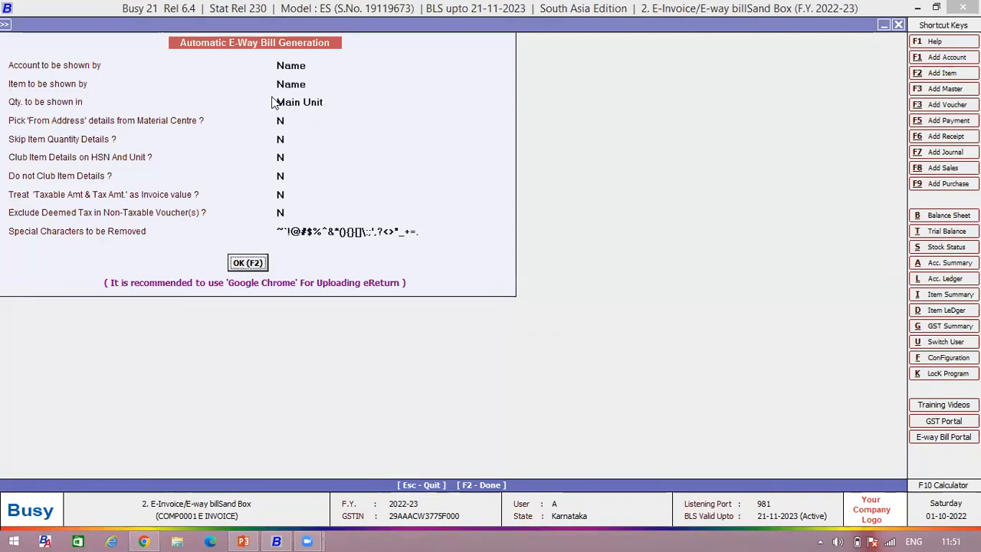
click(282, 120)
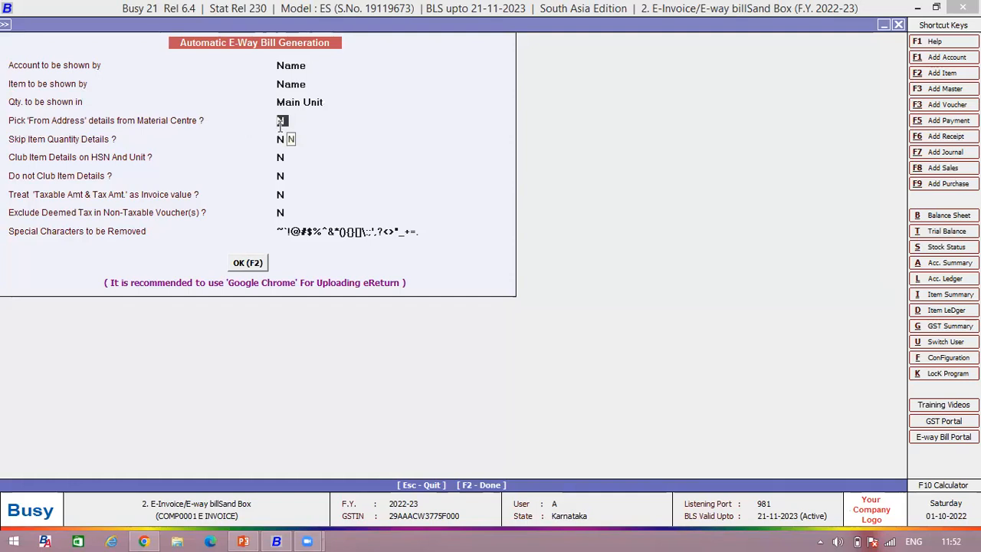
click(250, 264)
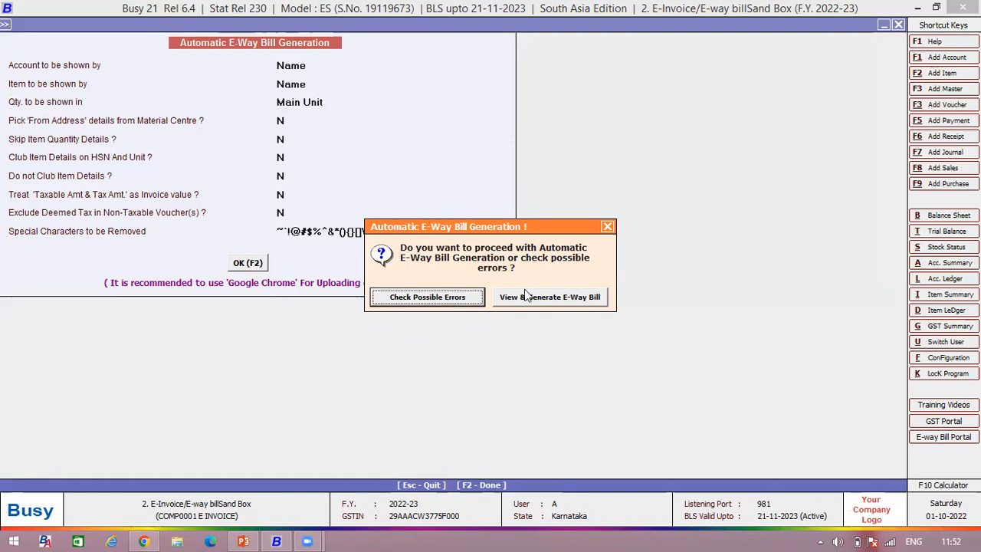
click(466, 301)
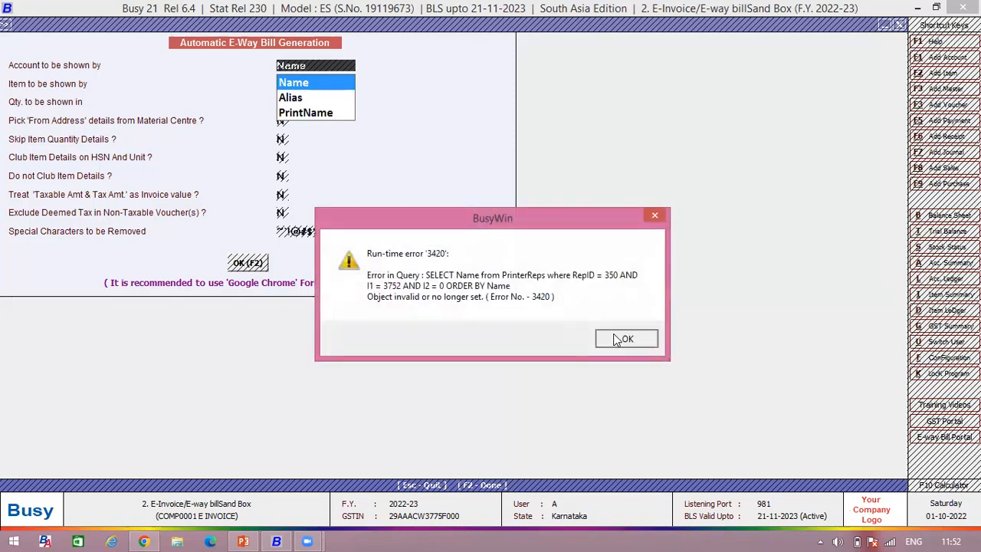
key(Return)
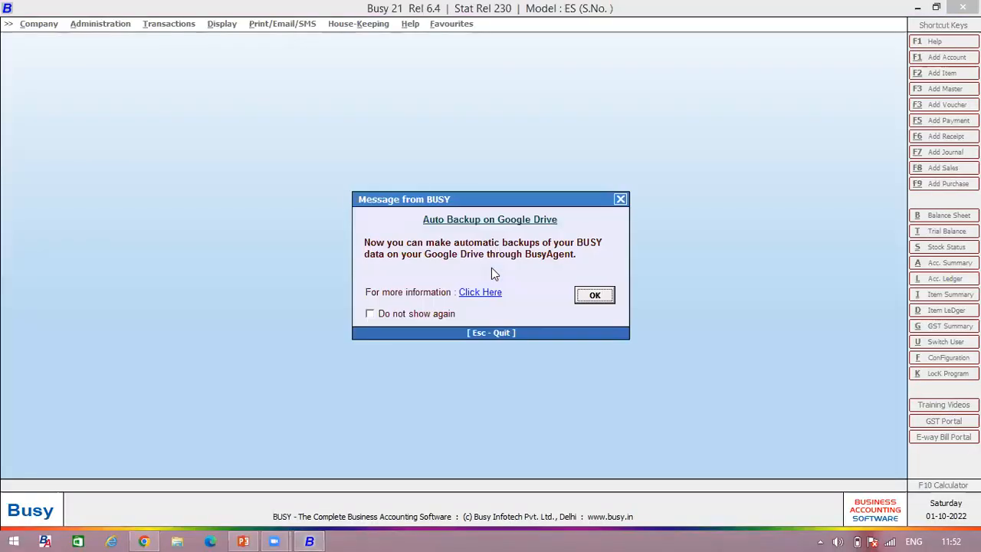
Step: Dismiss the Google Drive backup message and open the company 2. E-Invoice/E-way billSand Box
key(Escape)
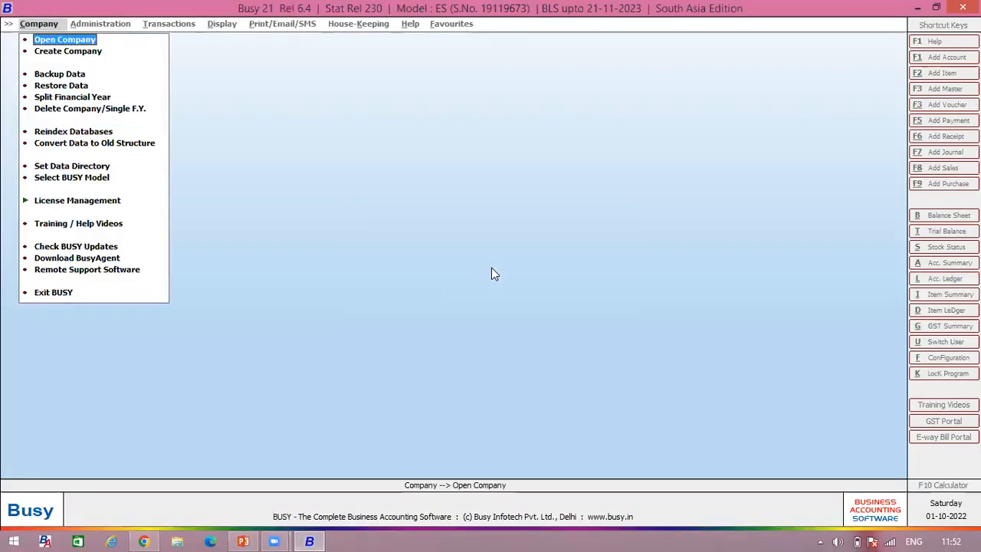
click(67, 39)
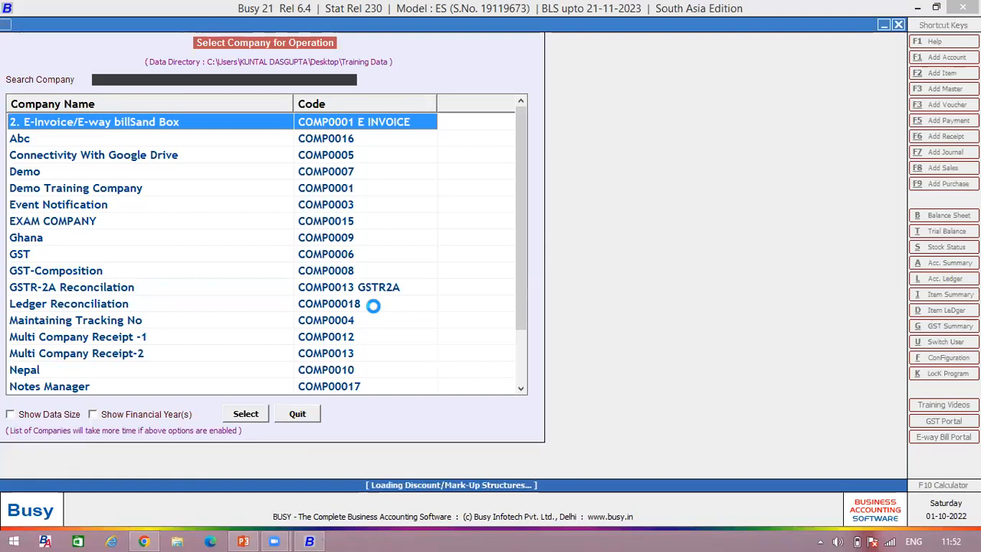
key(Escape)
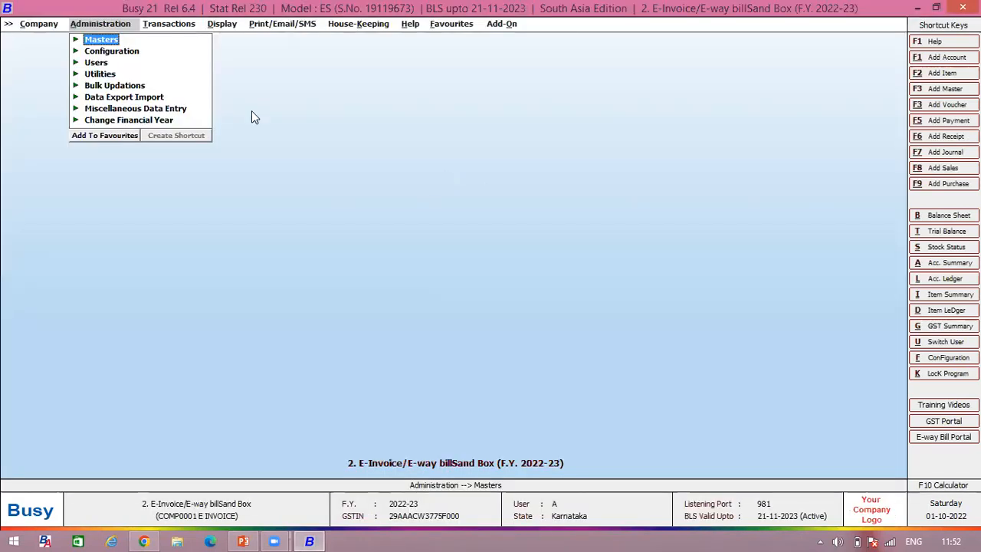
Step: Open the last saved sales voucher of the Main series, dated 01-10-2022, for modification
click(175, 27)
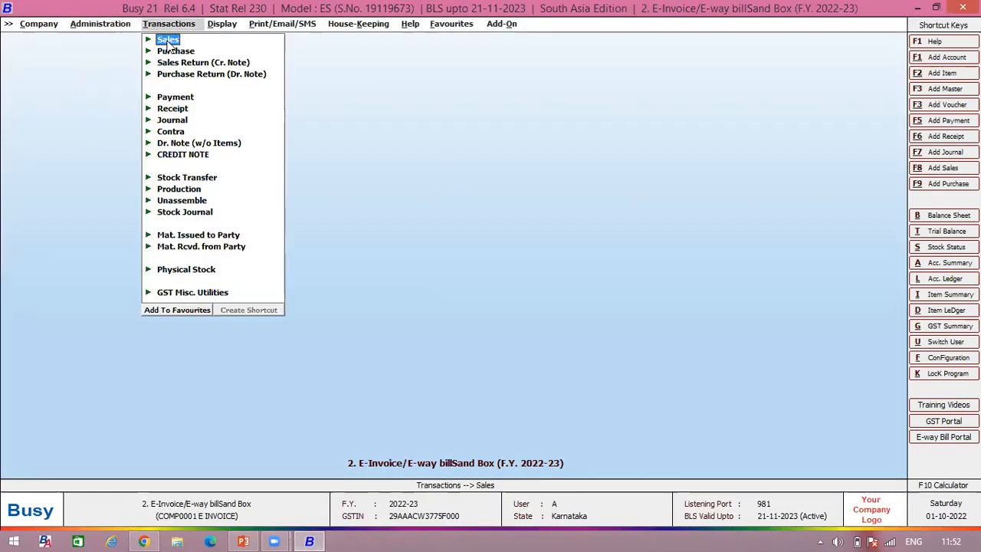
click(168, 40)
click(202, 65)
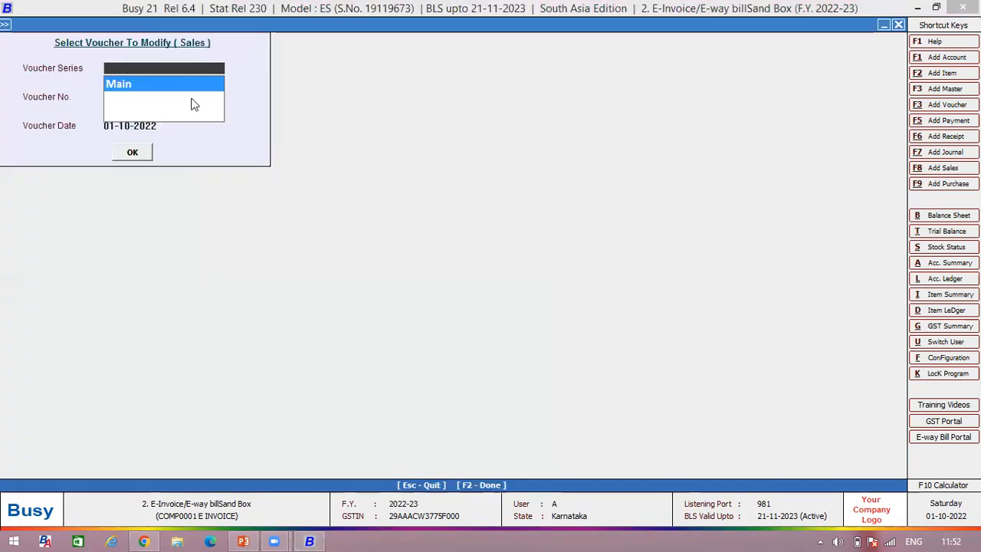
key(Return)
key(Return)
key(Return)
key(Return)
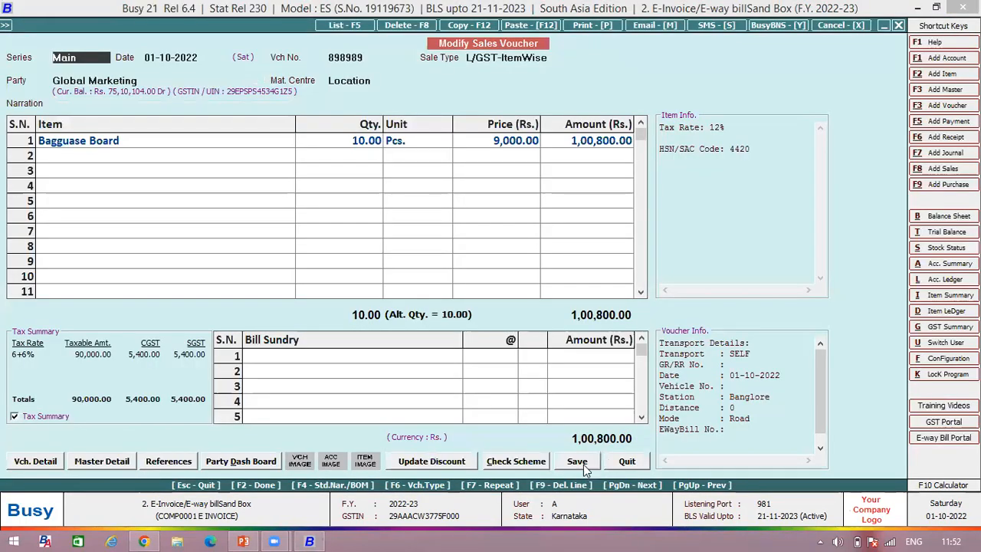
Step: Save the reopened sales voucher with its existing transport details and choose automatic E-Way Bill generation
click(580, 462)
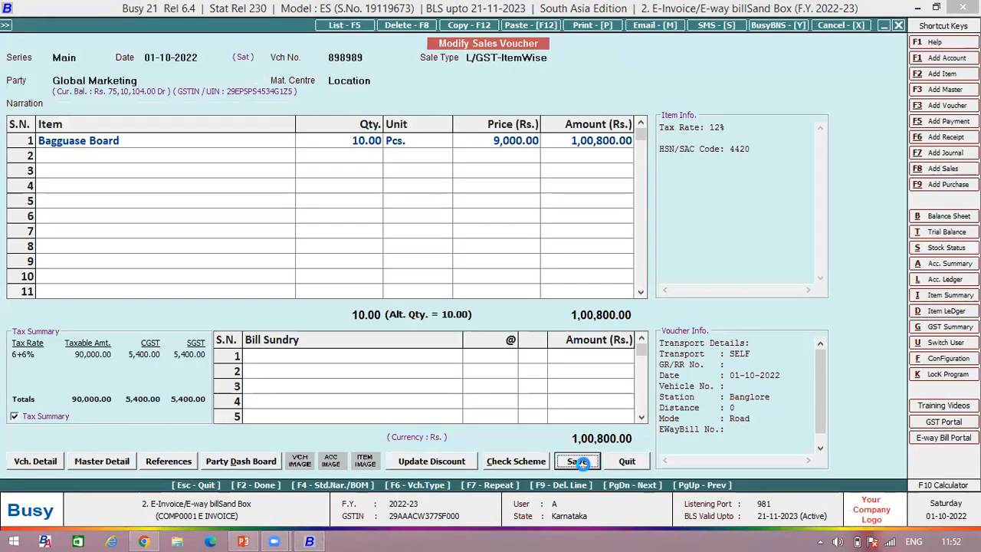
key(Return)
key(Return)
click(490, 459)
click(524, 300)
click(465, 282)
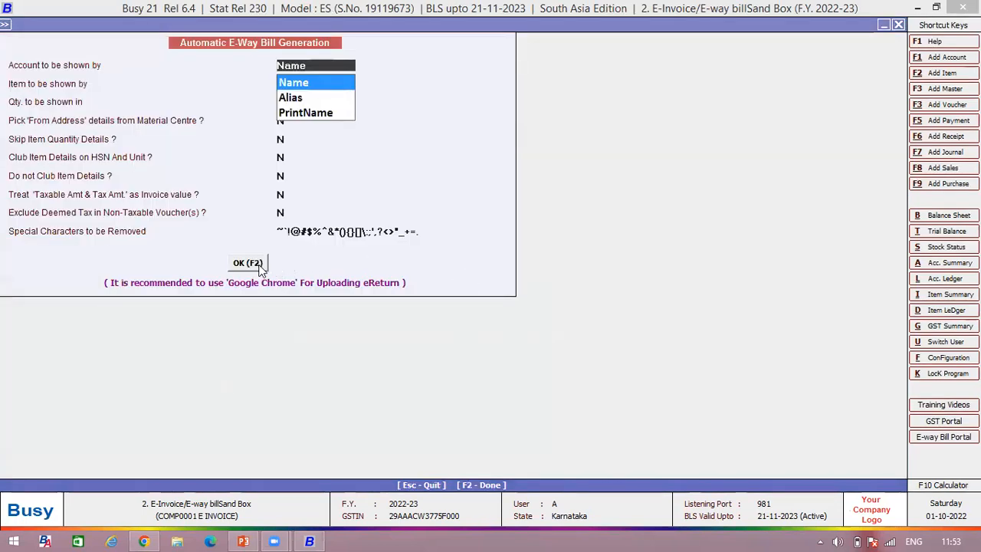
Step: Keep the default generation options, view the E-Way Bill details and generate the E-Way Bill for testing purposes
click(261, 263)
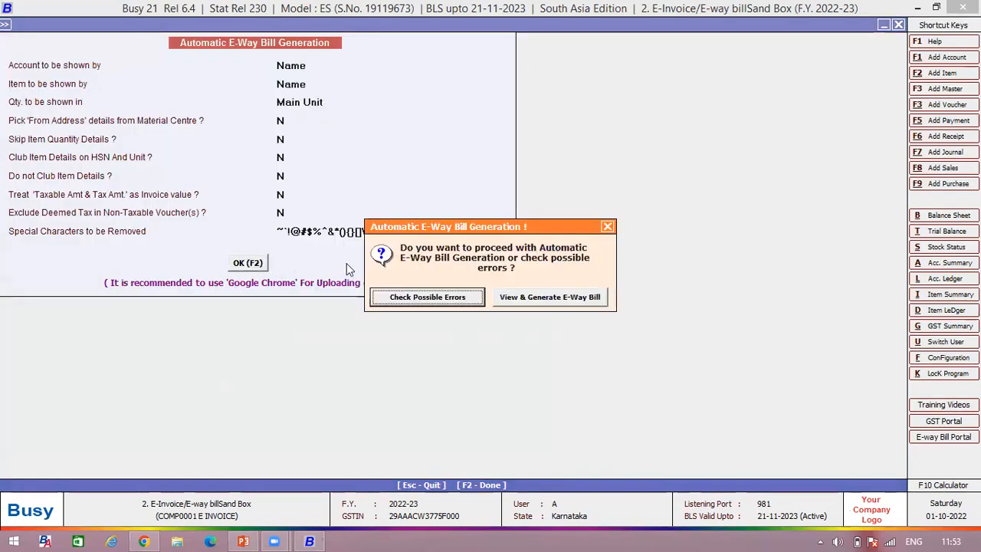
click(562, 300)
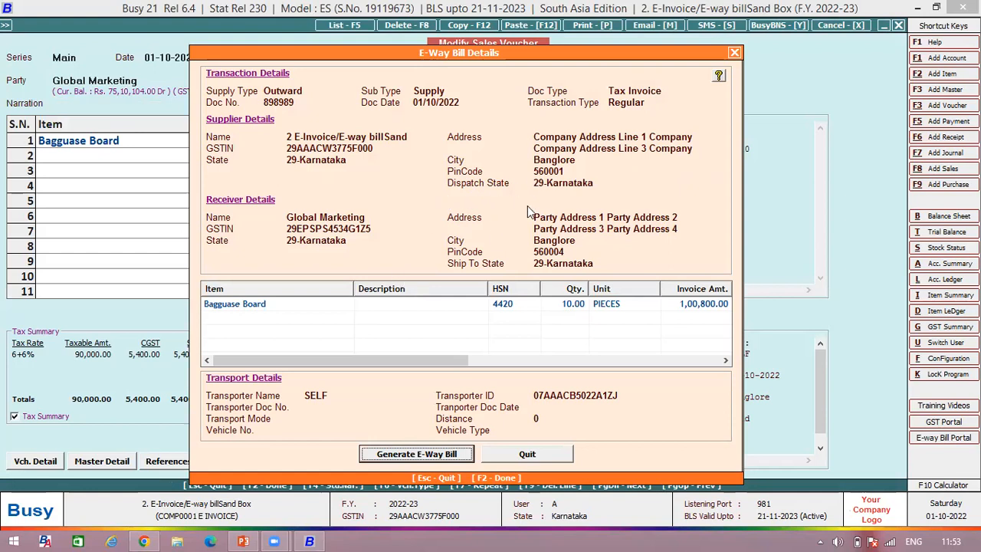
click(428, 455)
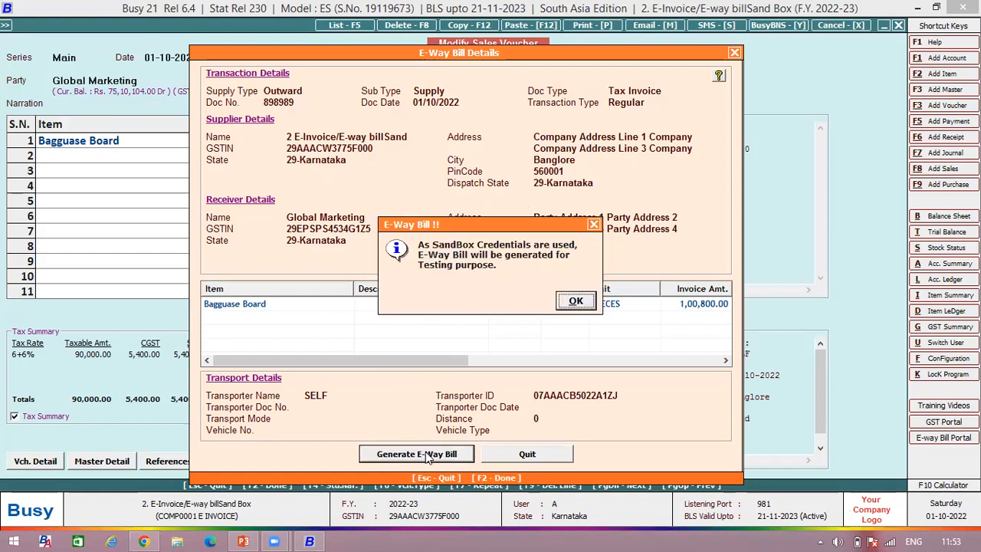
click(576, 302)
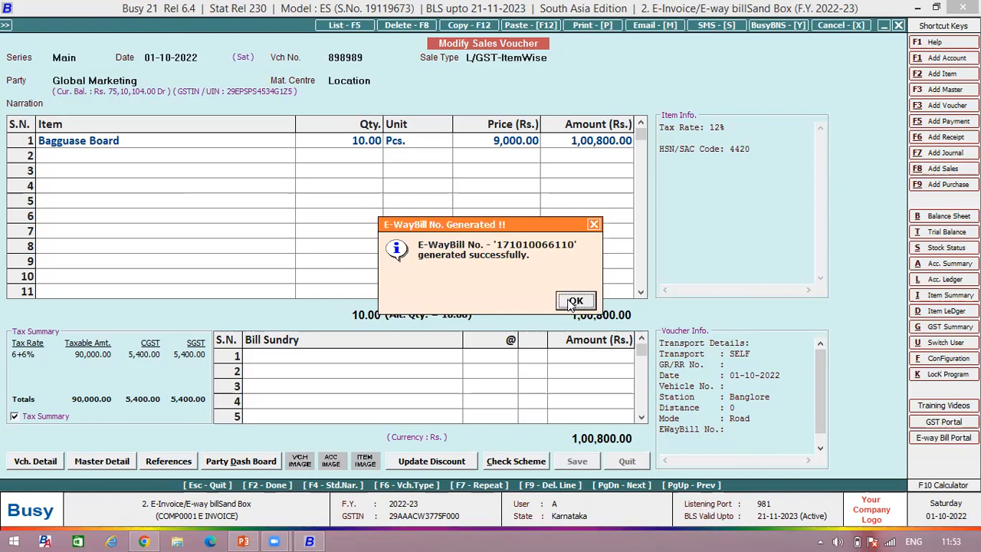
click(575, 301)
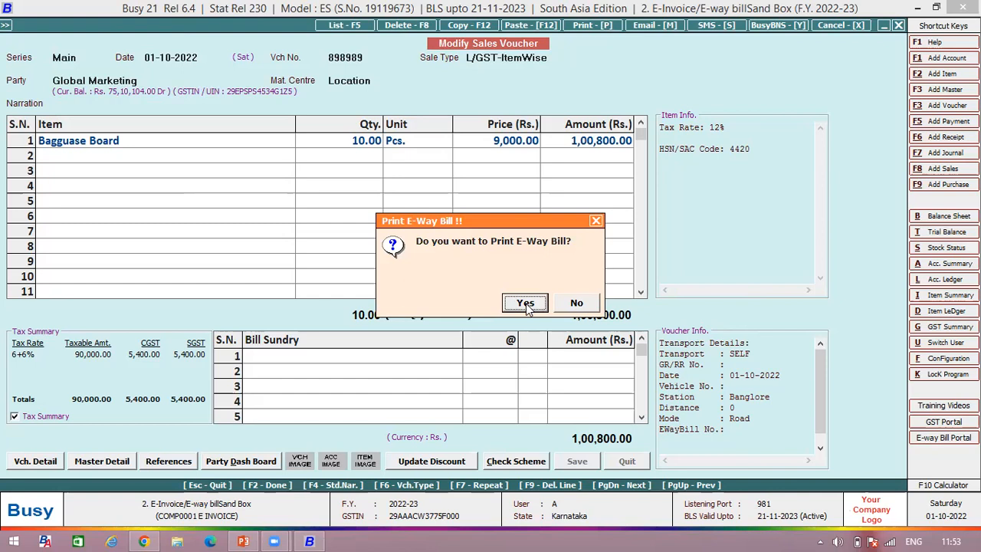
Step: Print the generated E-Way Bill in summarized format and view its Part-A slip
click(526, 303)
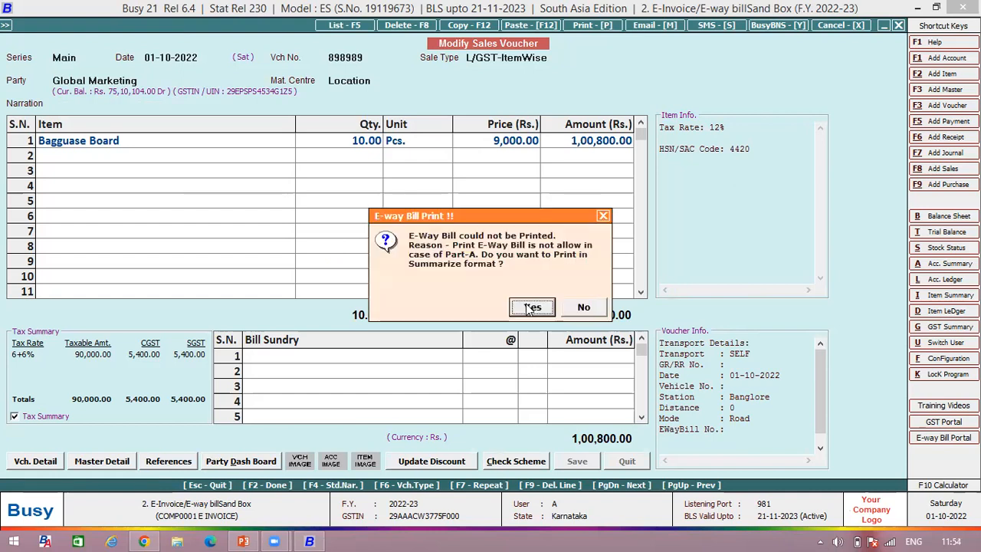
click(529, 309)
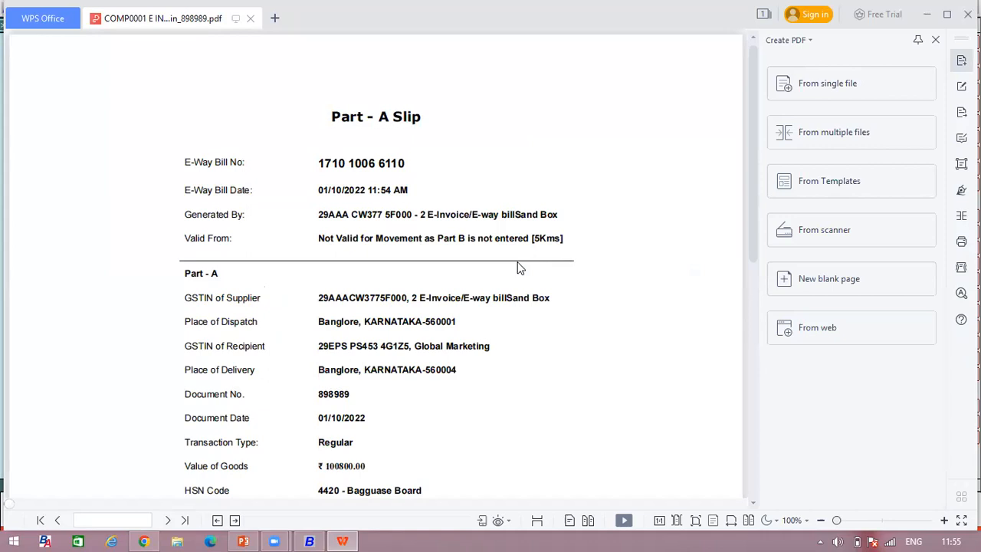
click(516, 260)
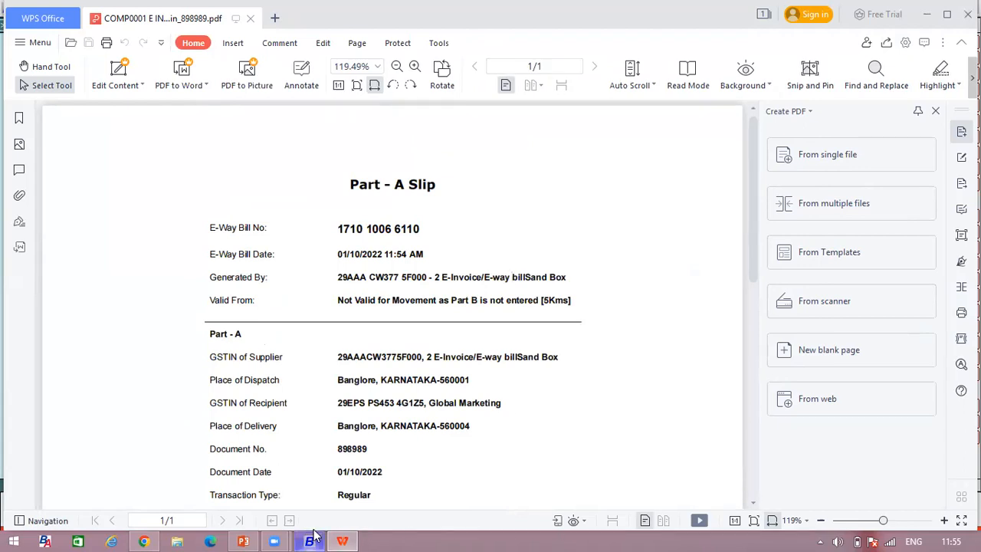
Step: Switch back to Busy and preview the sales invoice in the STANDARD format
mouse_move(309, 538)
click(314, 481)
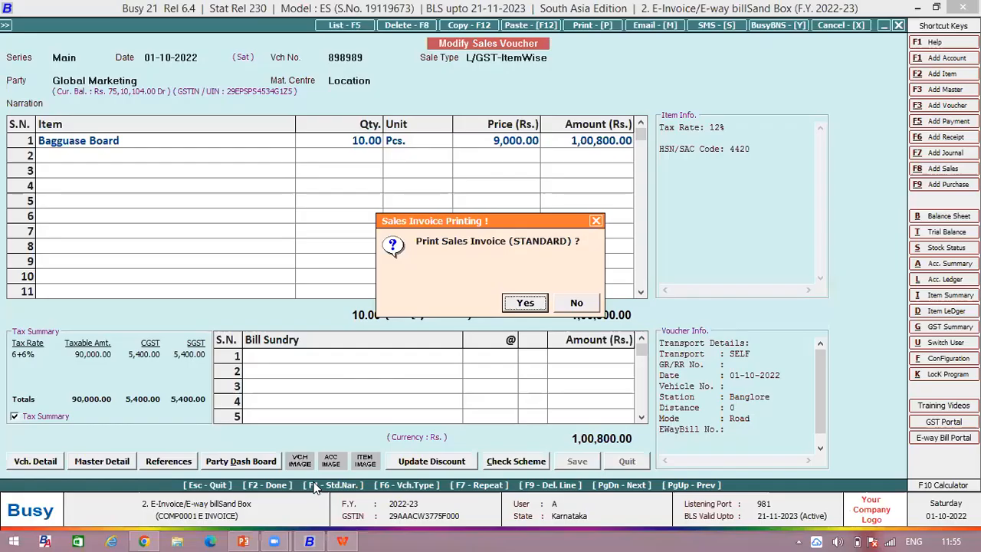
click(524, 306)
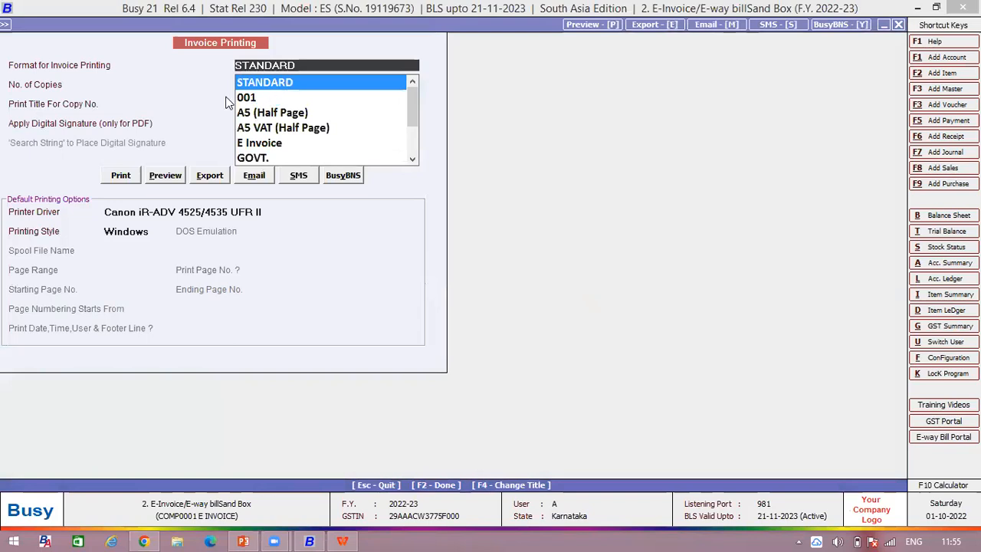
click(166, 175)
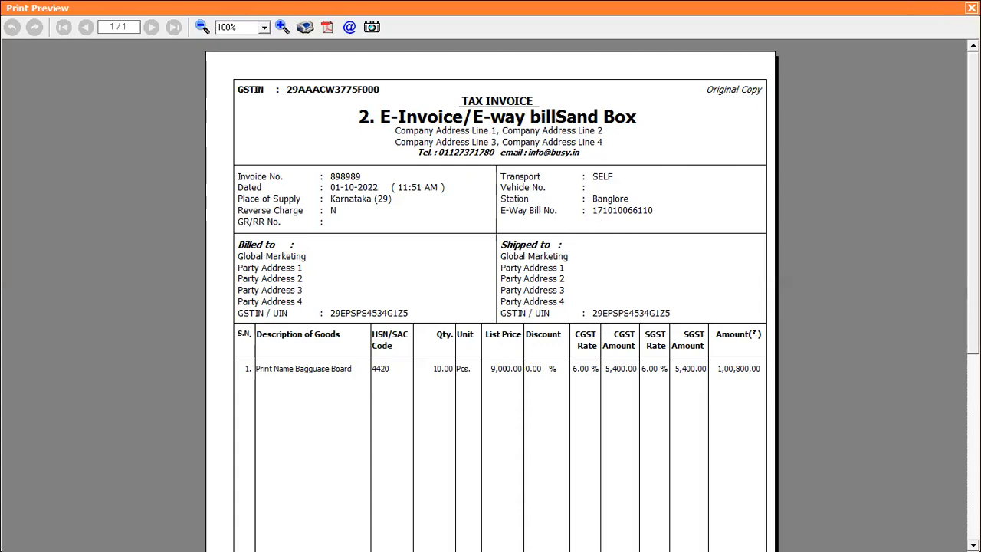
Step: Close the invoice preview without sending a notification and leave the sales voucher modification
click(971, 8)
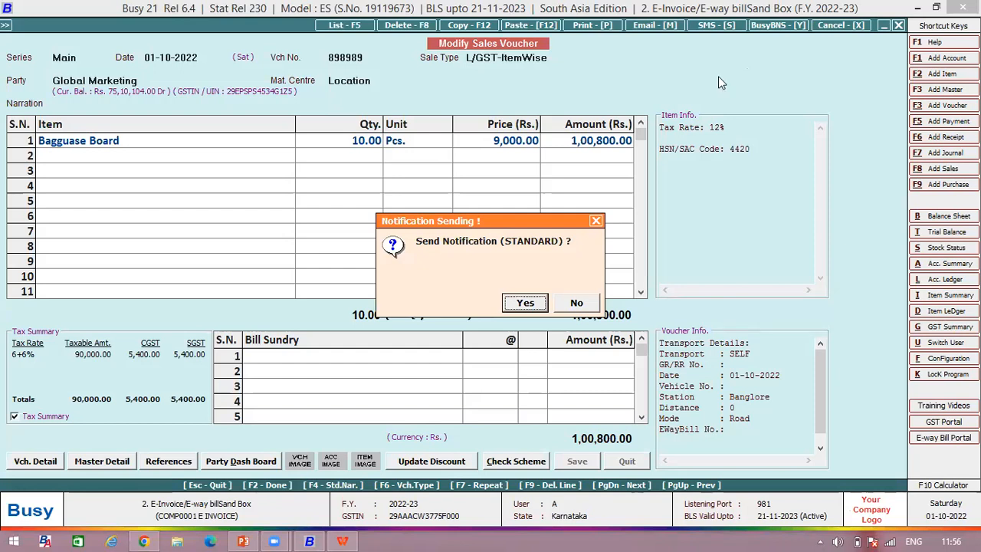
click(578, 302)
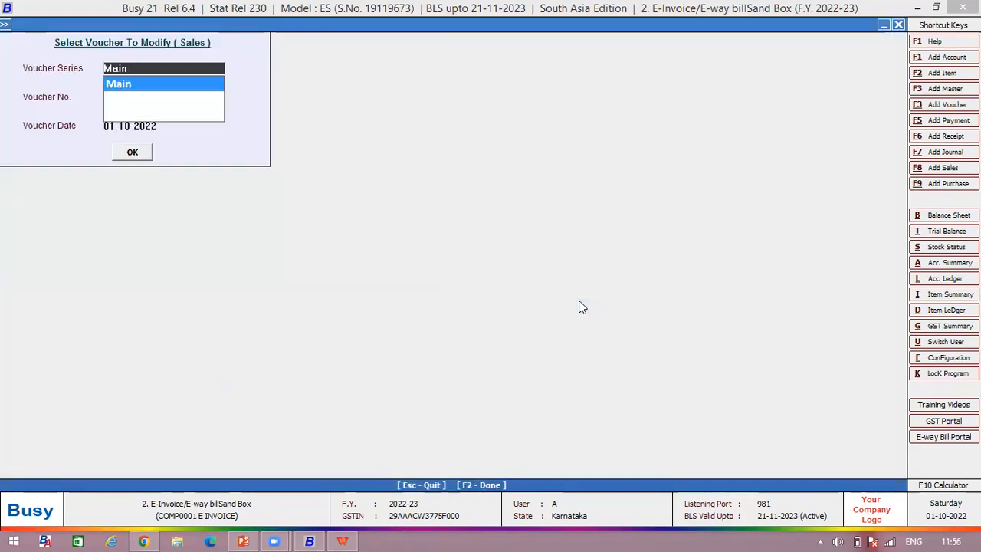
key(Escape)
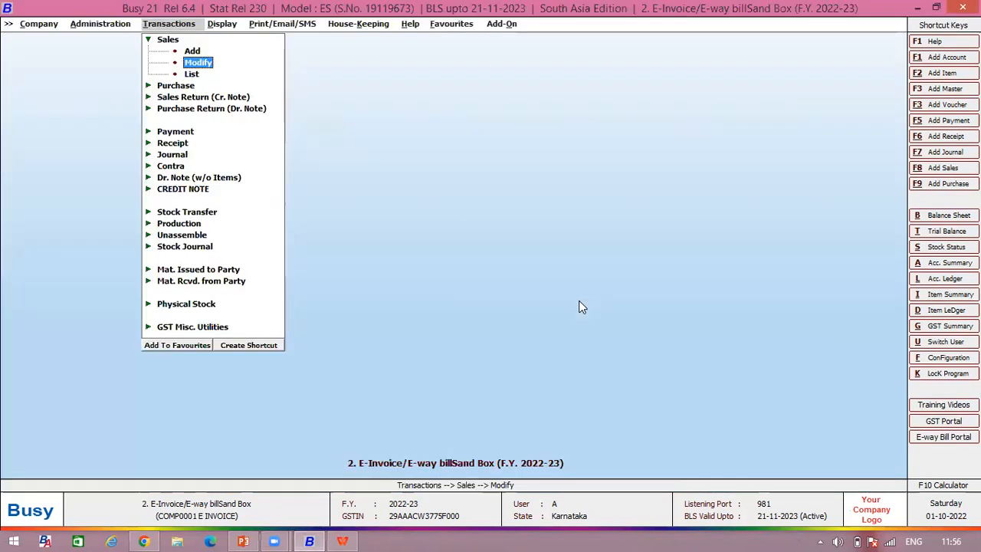
Step: Open the standard invoice printing configuration for the Sales Invoice
click(93, 27)
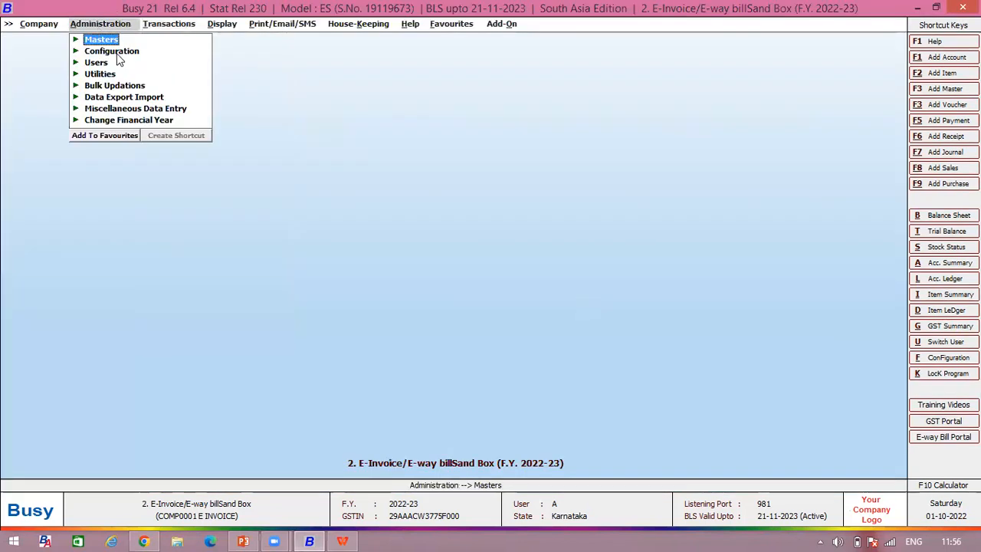
click(117, 54)
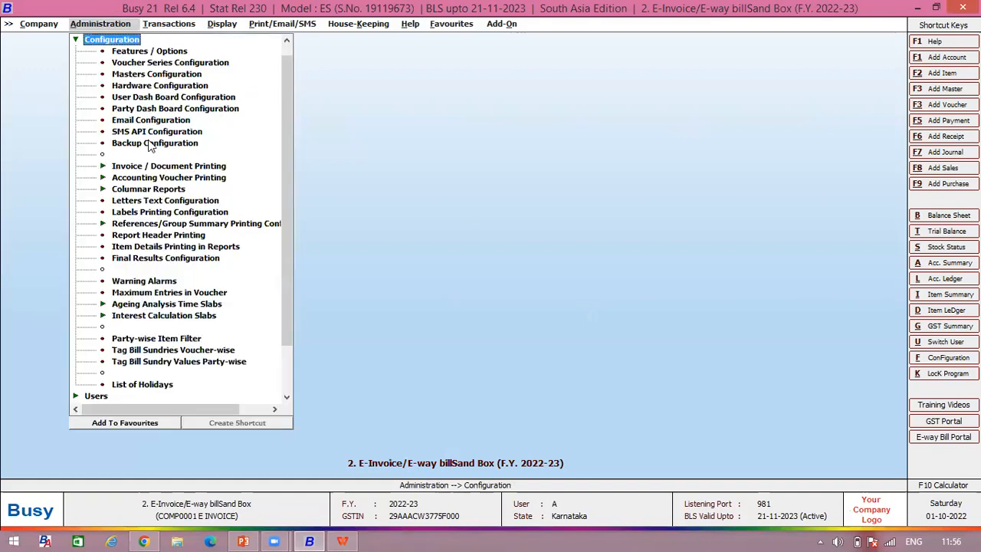
click(156, 168)
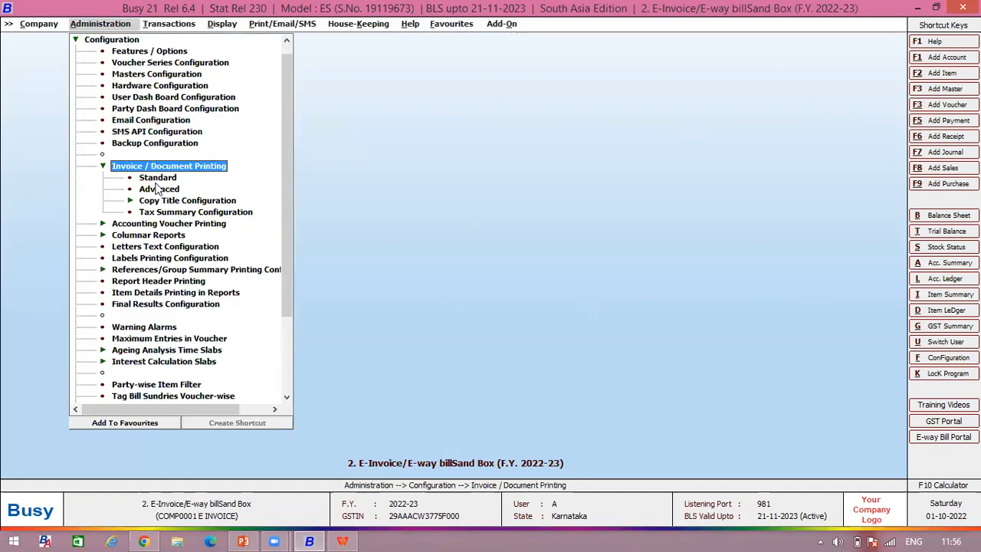
click(156, 180)
key(Return)
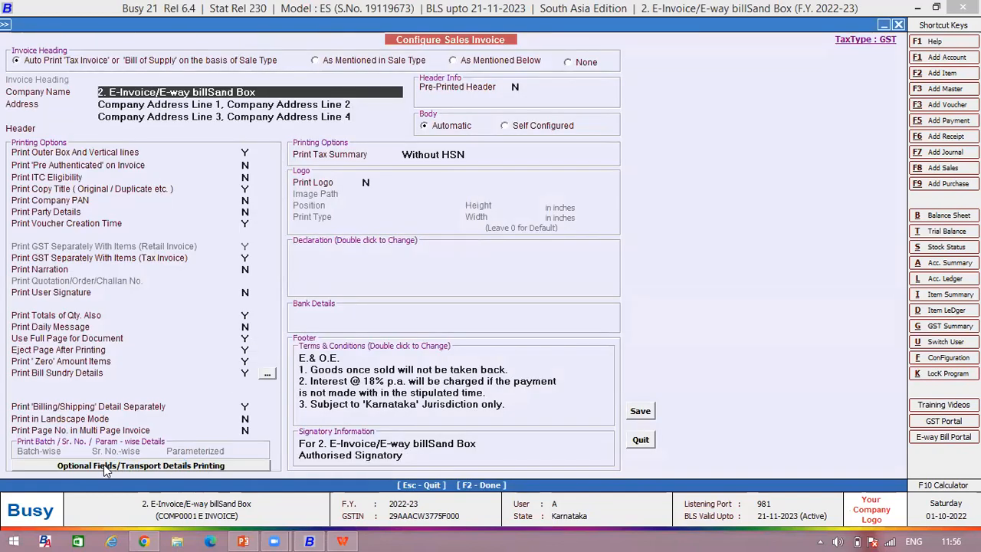
Step: Set transport details printing to As Mentioned Below with E-Way Bill No. ticked, and save the sales invoice configuration
click(131, 467)
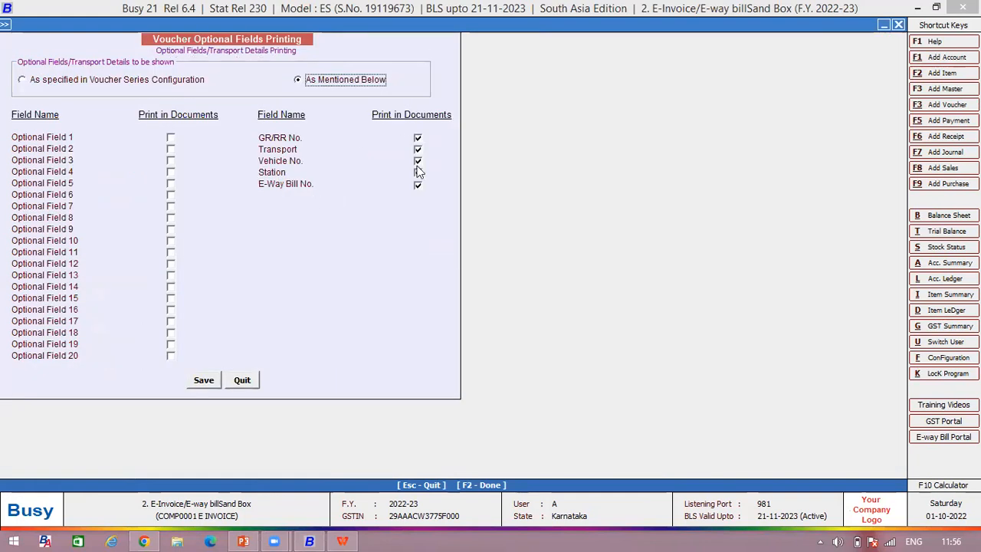
click(417, 187)
click(119, 87)
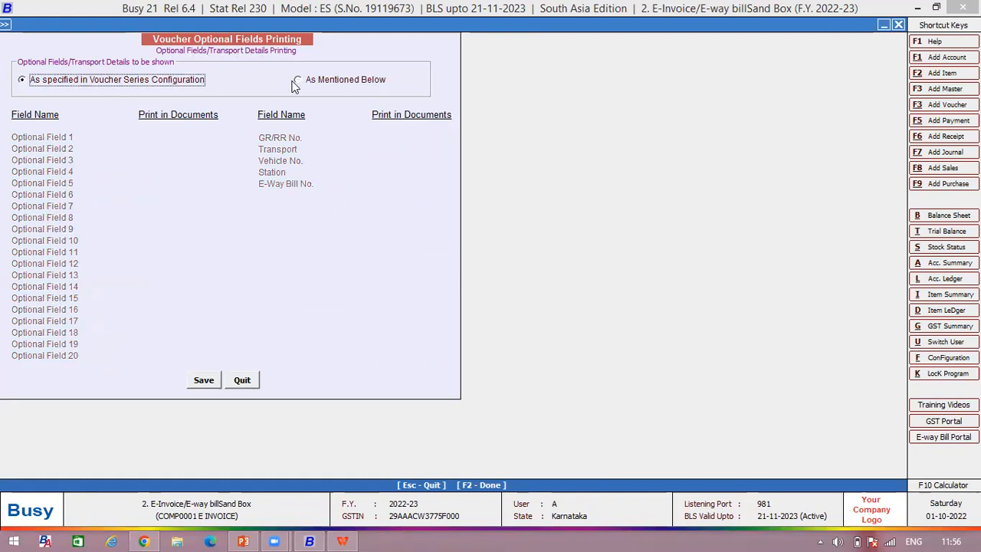
click(300, 81)
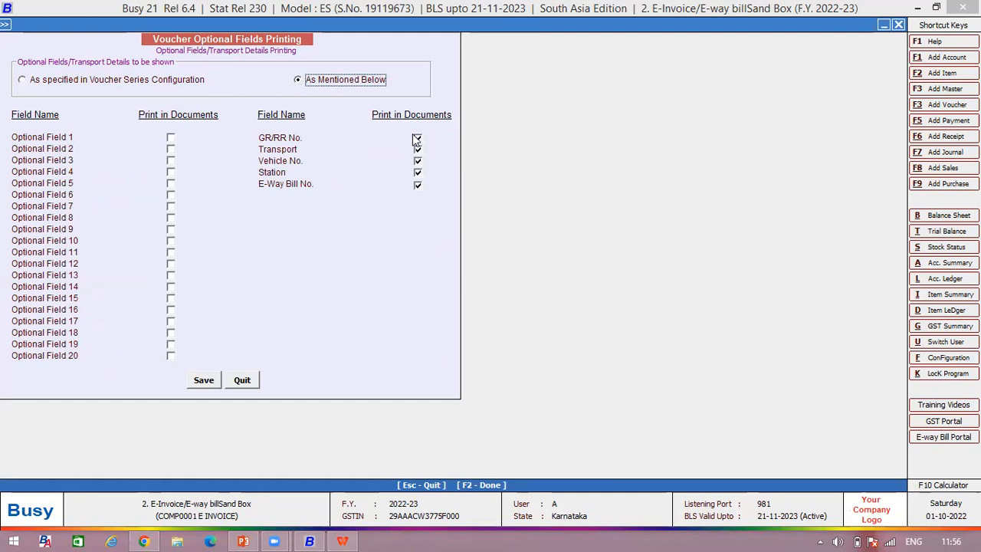
click(417, 189)
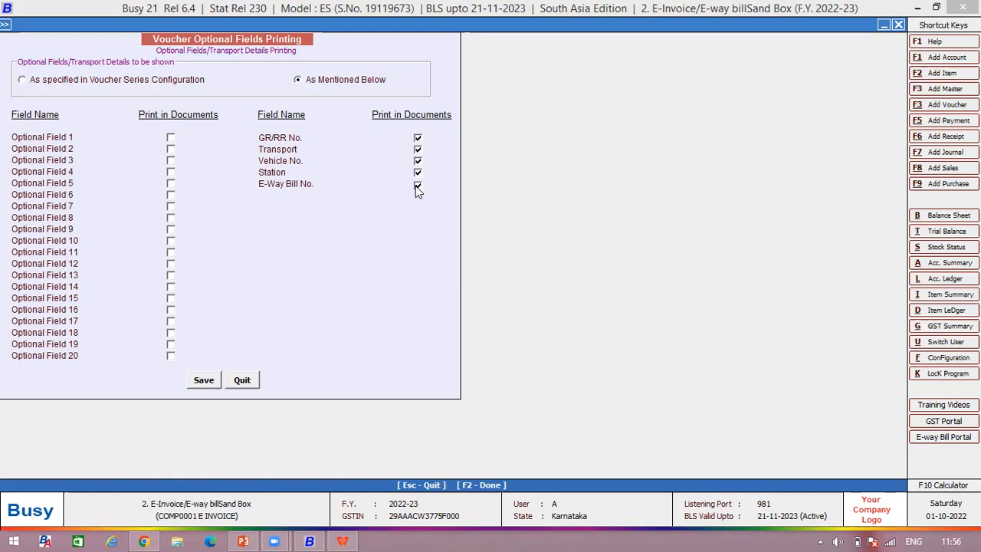
click(204, 379)
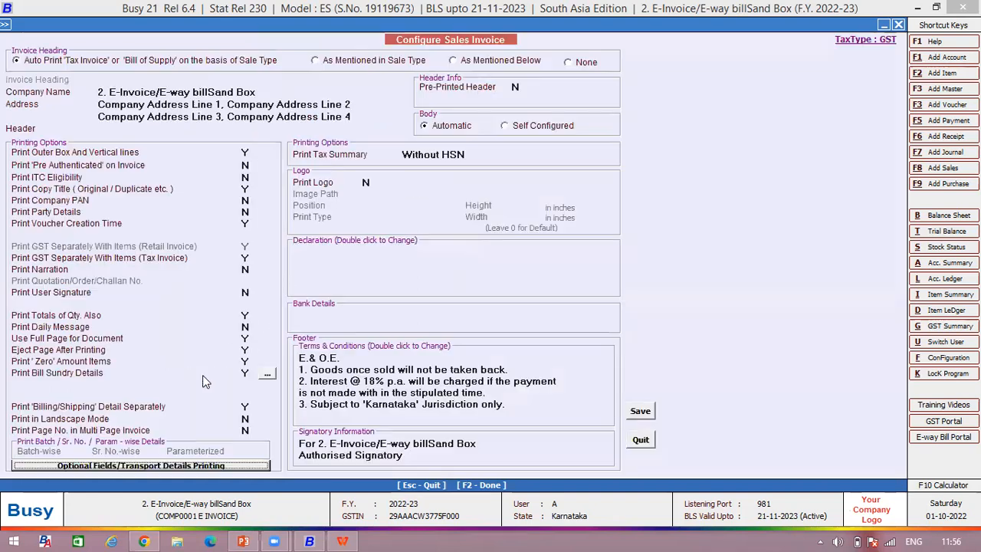
click(643, 410)
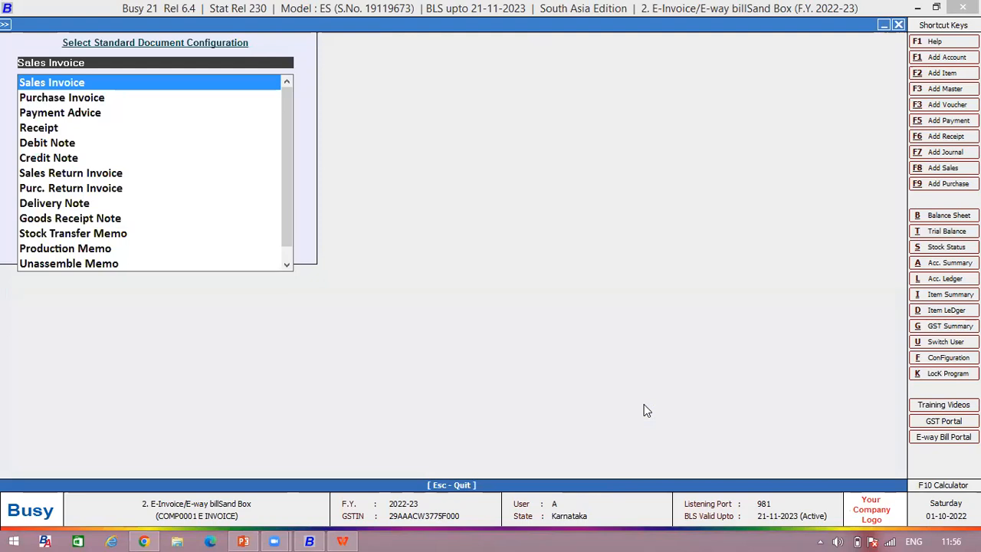
key(Escape)
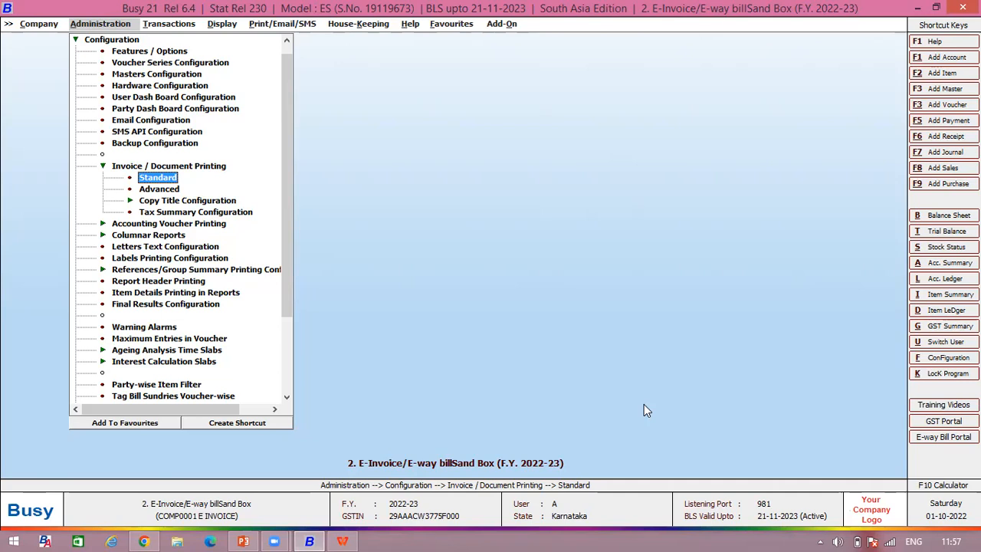
Step: Reopen the Global Marketing sales voucher dated 01-10-2022 for modification
key(Right)
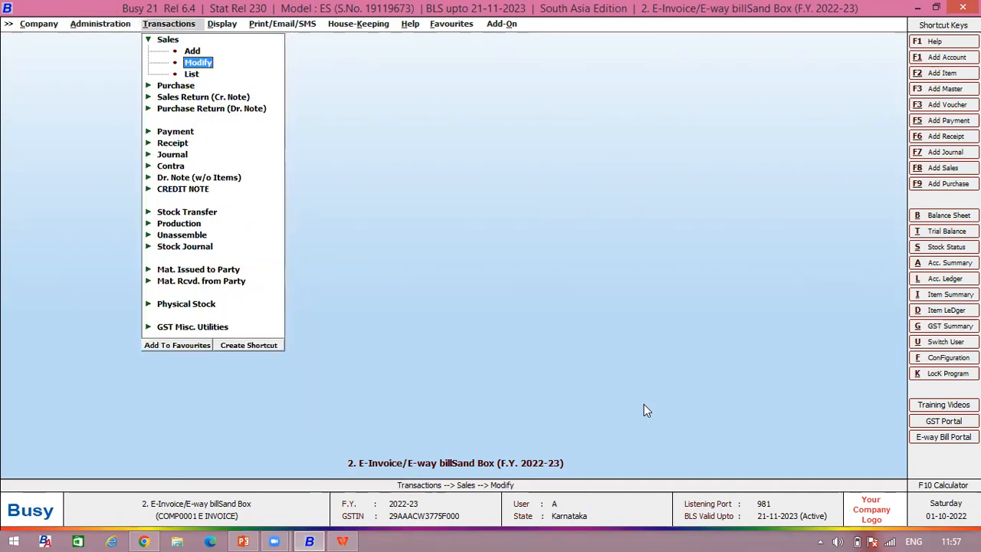
key(Return)
key(Return)
key(Return)
key(Return)
key(Return)
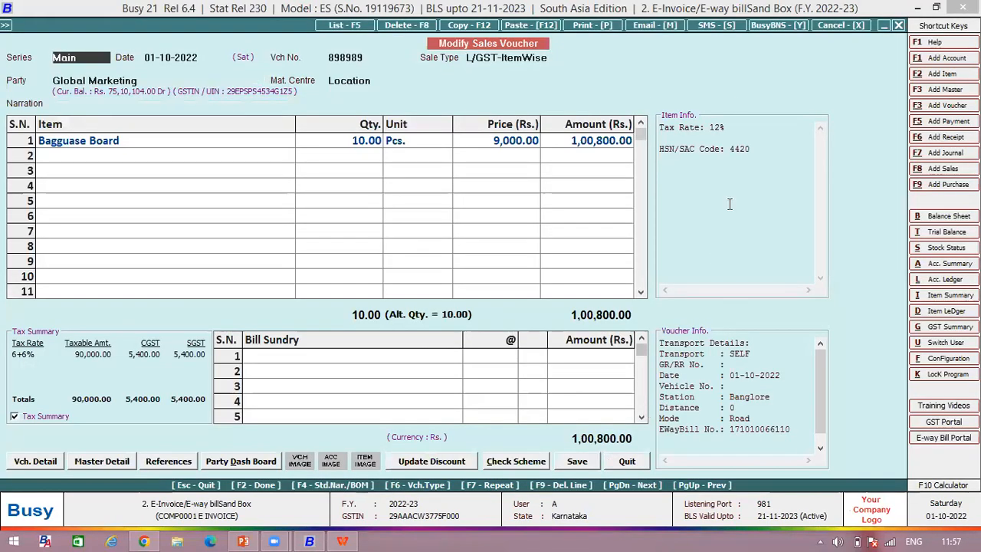
Step: Start cancelling the sales voucher, choosing to cancel its E-Way Bill on the govt. portal with the reason Data Entry Mistake
click(824, 24)
click(526, 305)
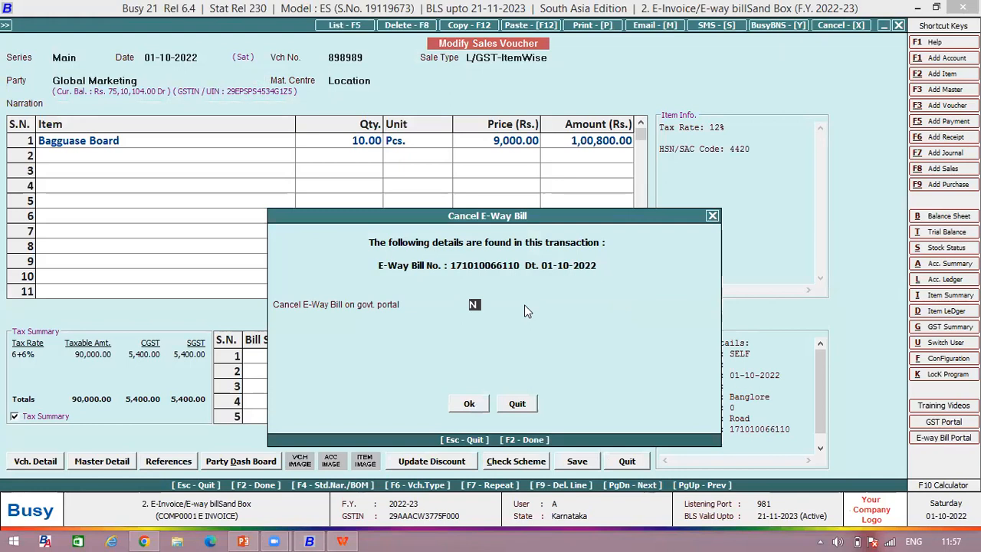
text(y)
key(Return)
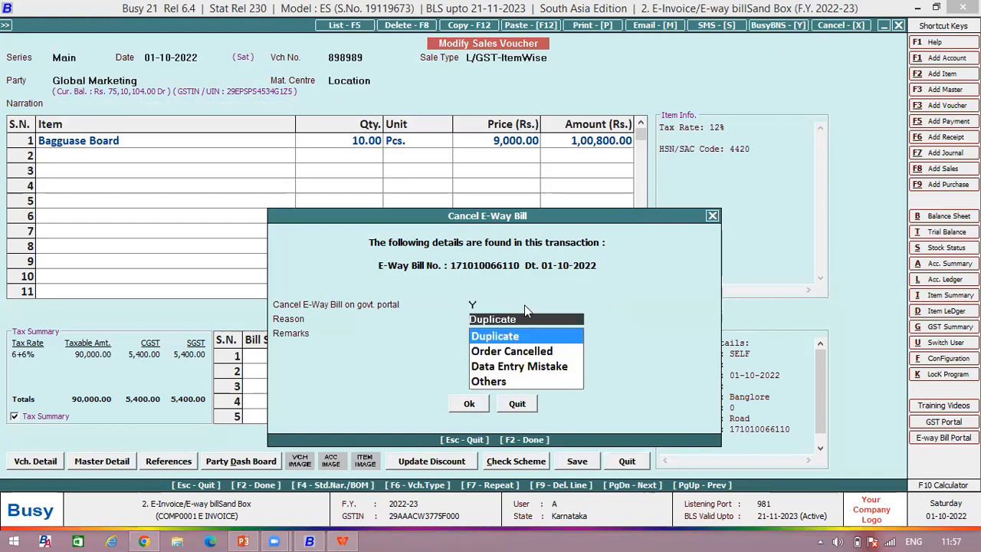
key(Return)
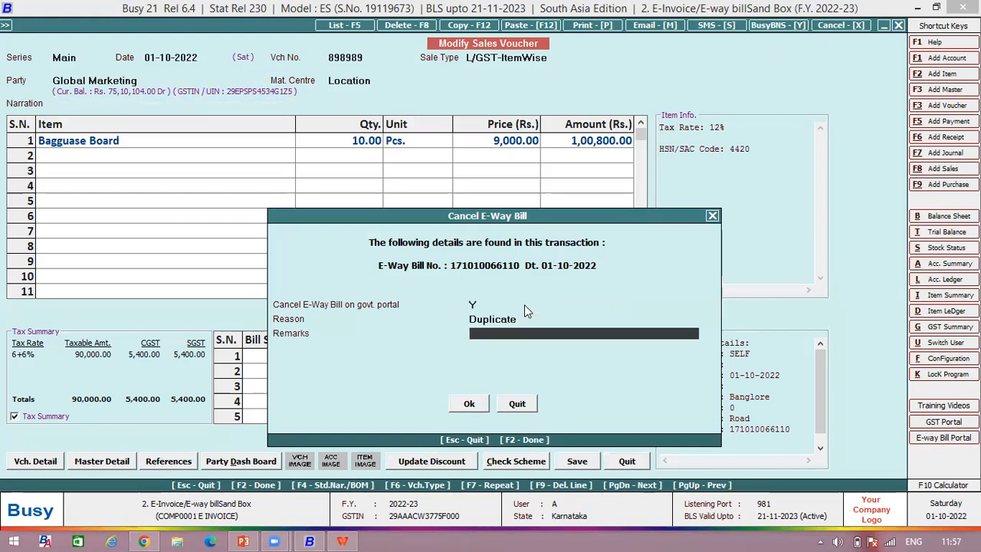
key(Up)
key(Down)
key(Down)
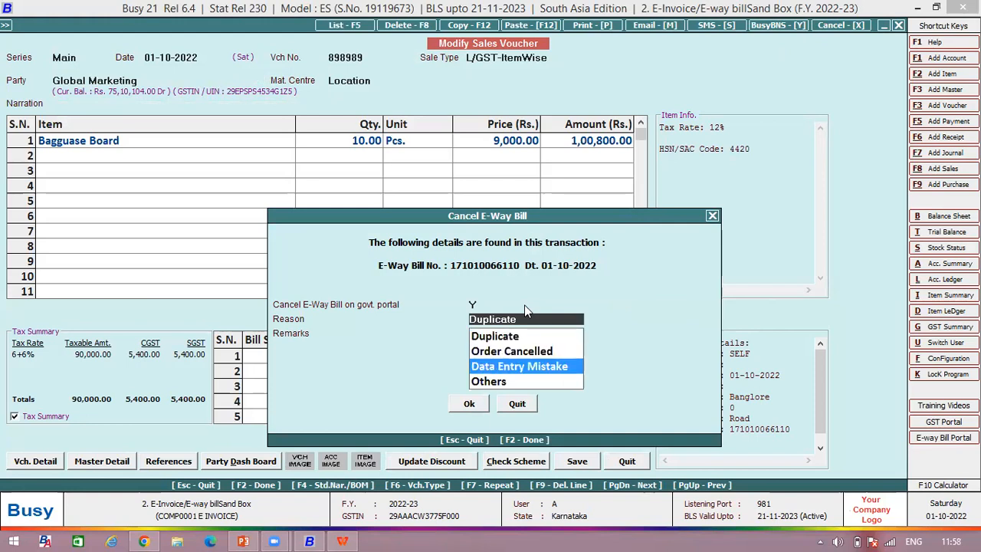
key(Return)
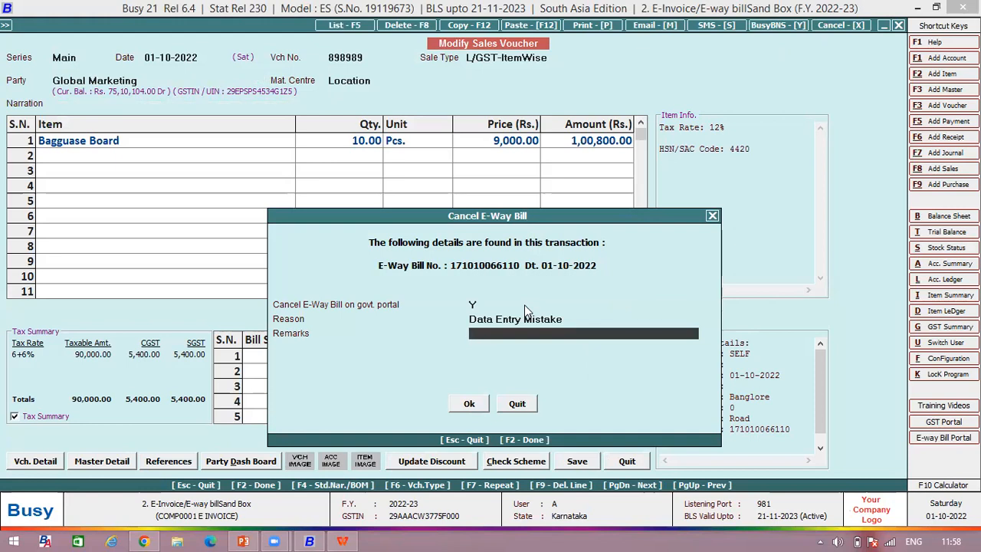
Step: Enter the remark "sdfsdf", carry out the E-Way Bill and voucher cancellation, and decline sending a notification
click(468, 406)
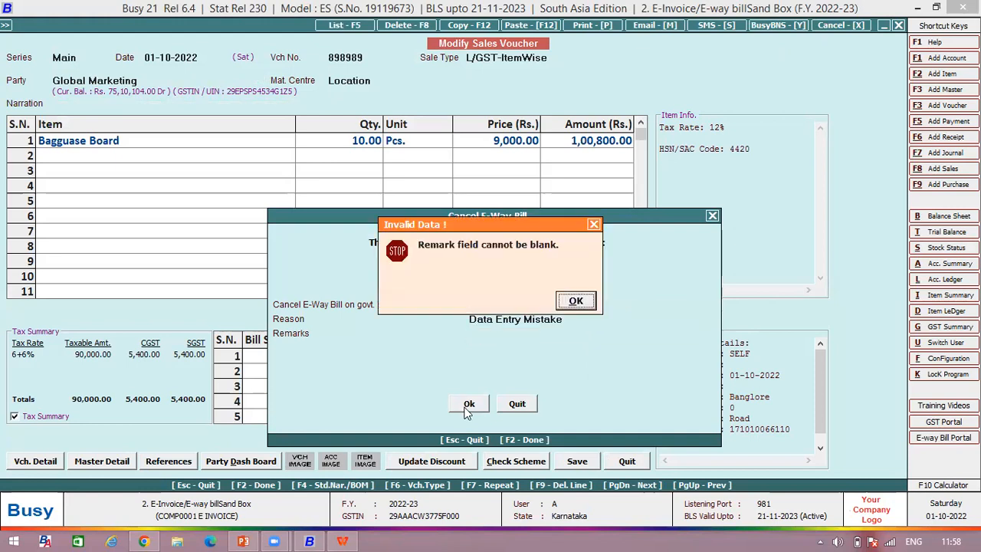
click(576, 300)
text(sdfsdf)
click(470, 404)
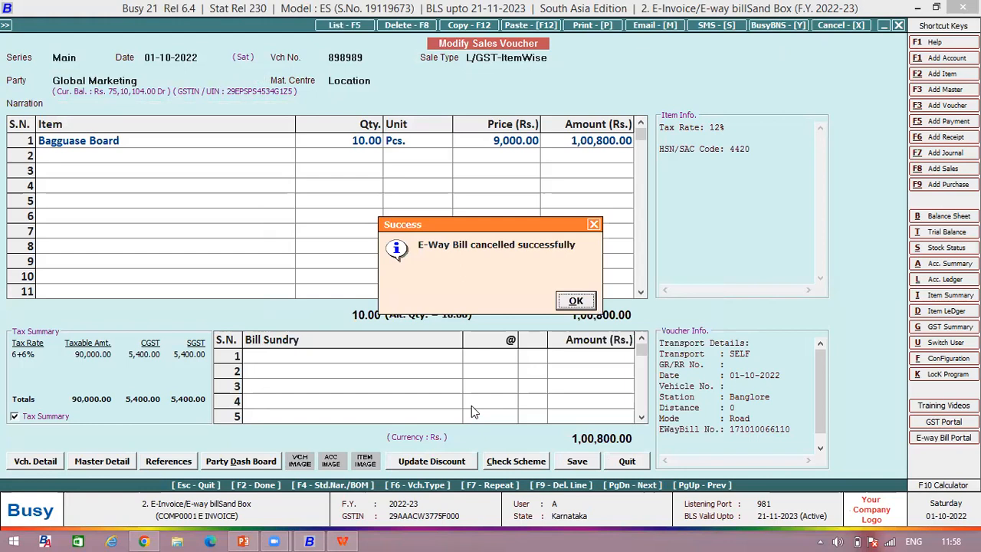
click(576, 302)
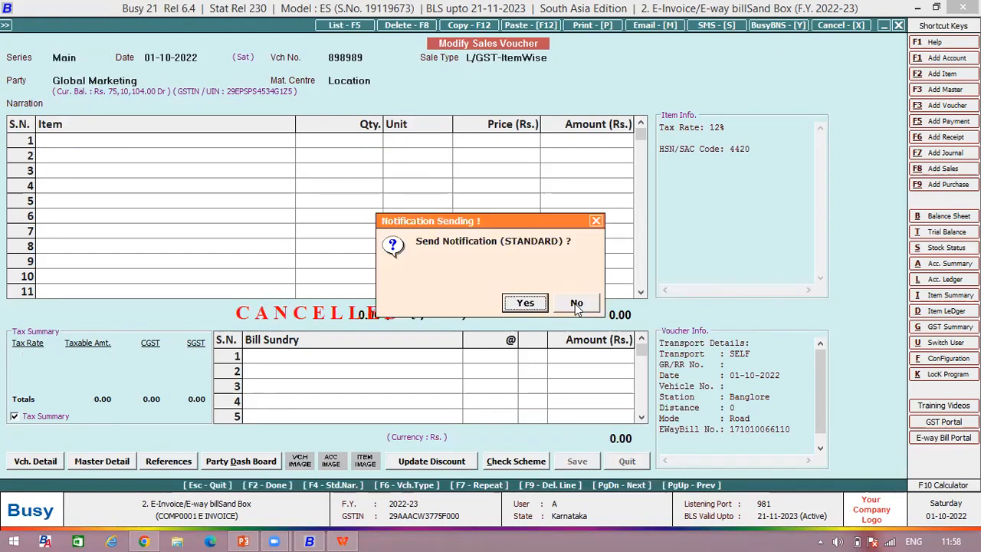
click(579, 303)
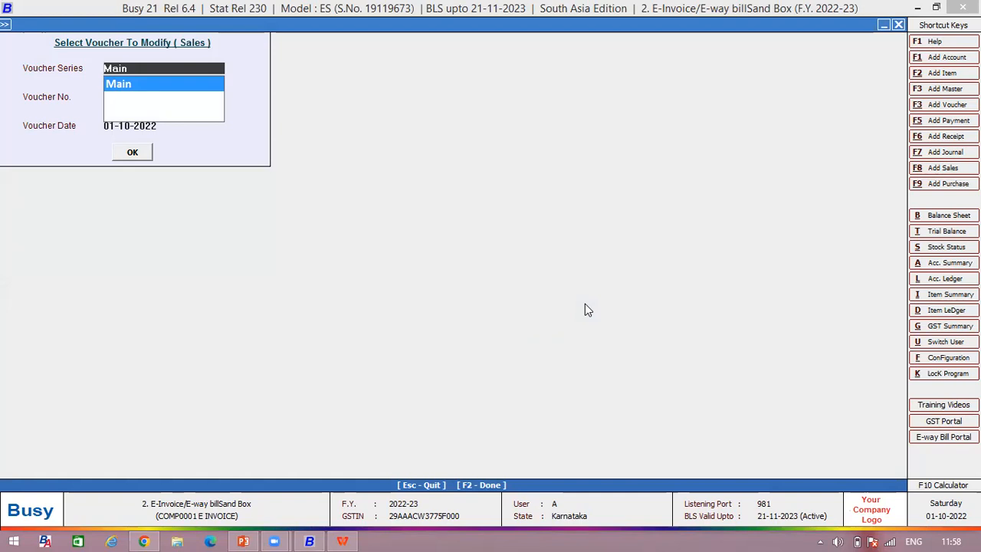
Step: Reopen the cancelled sales voucher and activate it again
key(Return)
key(Return)
key(Return)
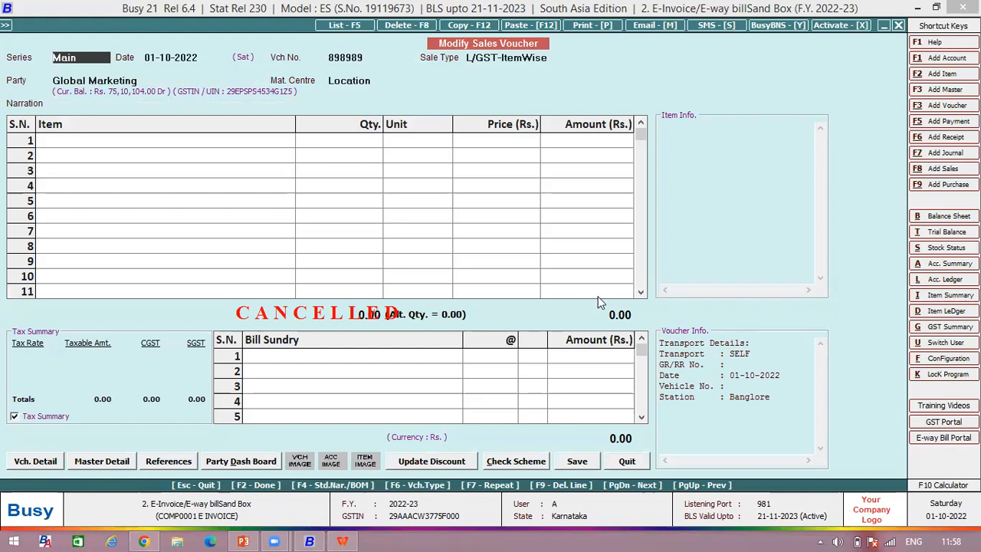
click(374, 56)
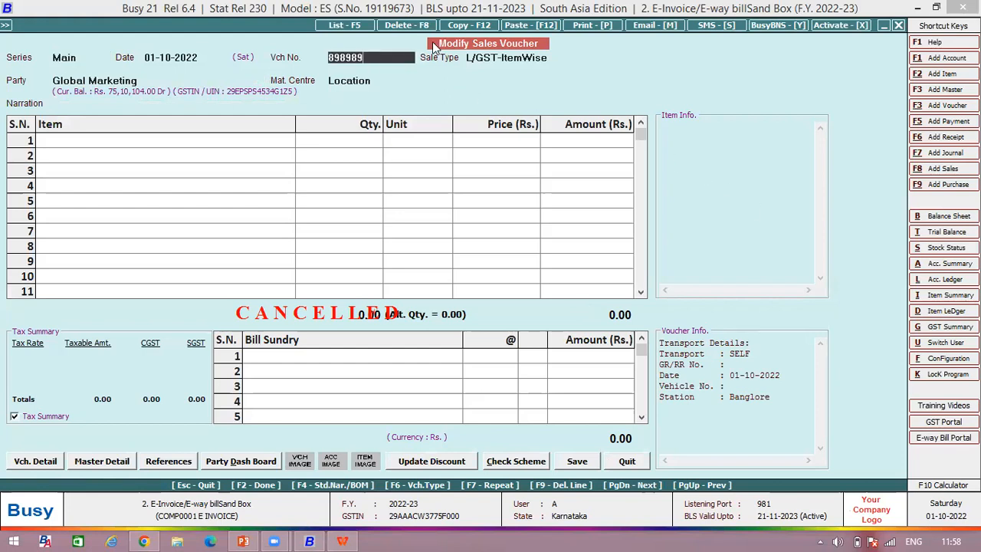
click(837, 28)
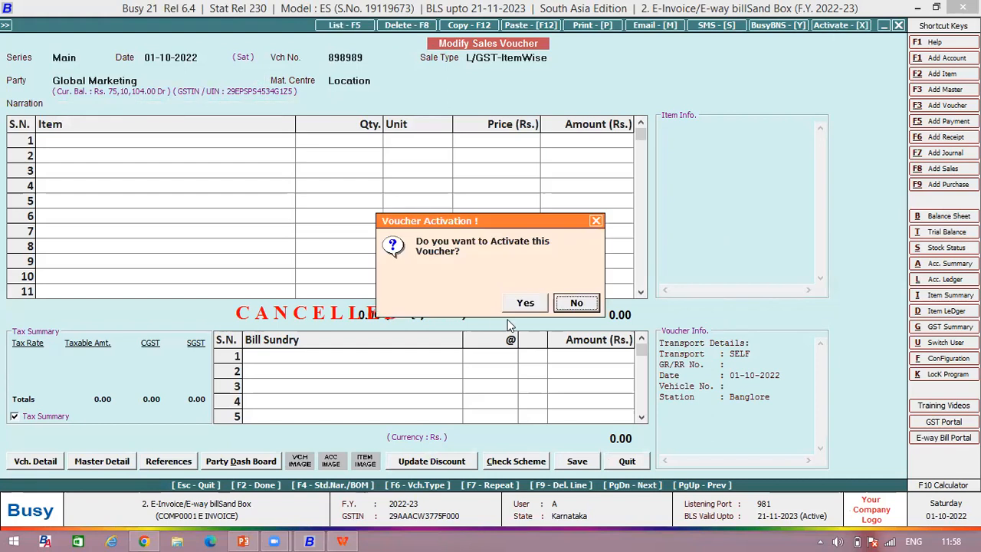
click(525, 303)
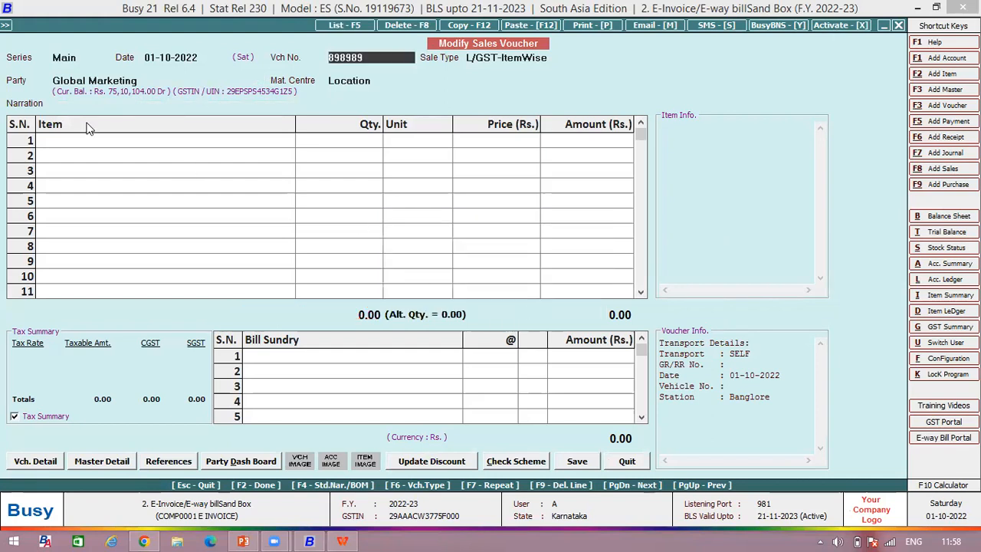
Step: Add the item Bagguase Board to the voucher with quantity 10 Pcs. and a price of 8,700 per piece without discount
click(63, 136)
key(Down)
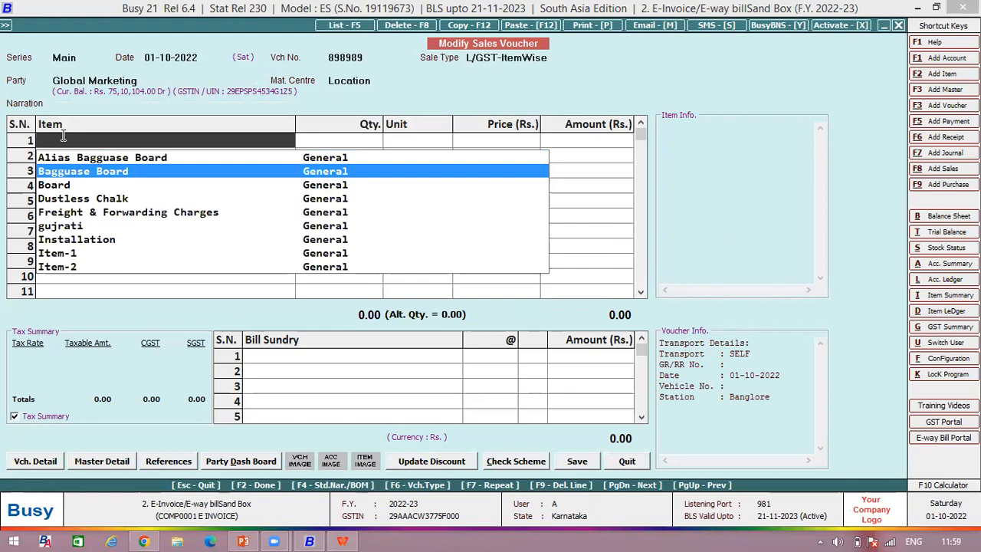
key(Return)
text(10)
key(Return)
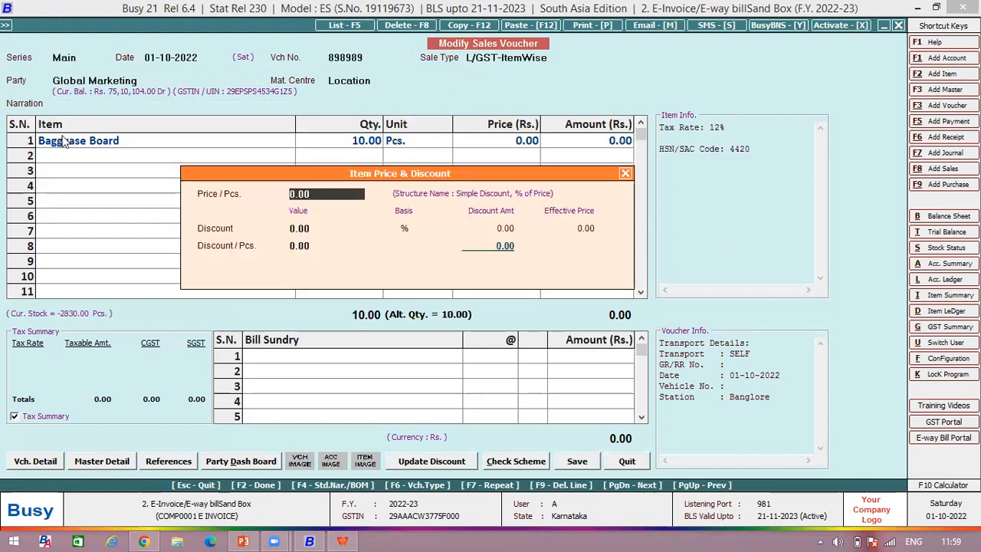
text(8700)
key(Return)
key(Return)
key(Return)
key(Return)
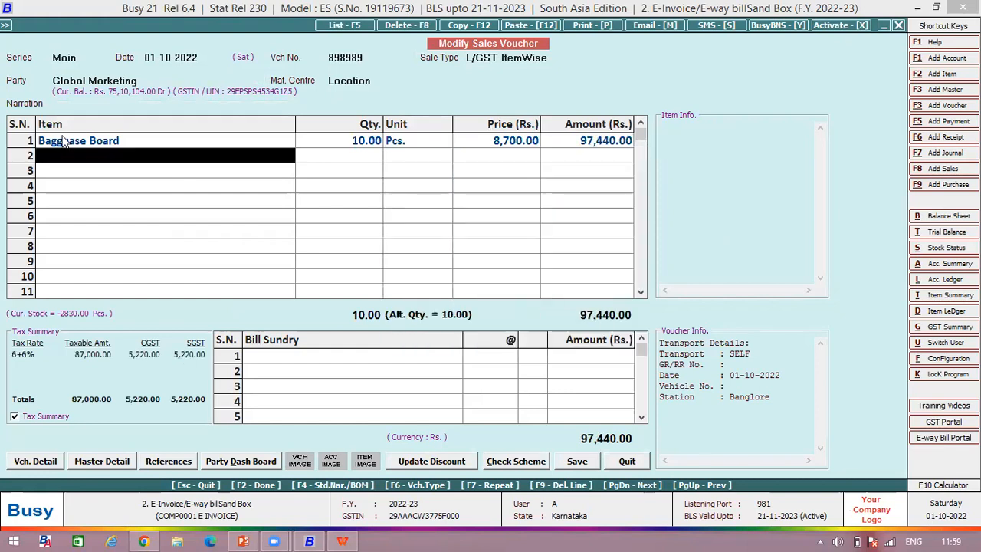
Step: Save the sales voucher with transport details marked E-Way Bill required Y, leaving the distance at 0 and the mode as Road
click(575, 462)
key(Return)
key(Return)
key(Return)
key(Return)
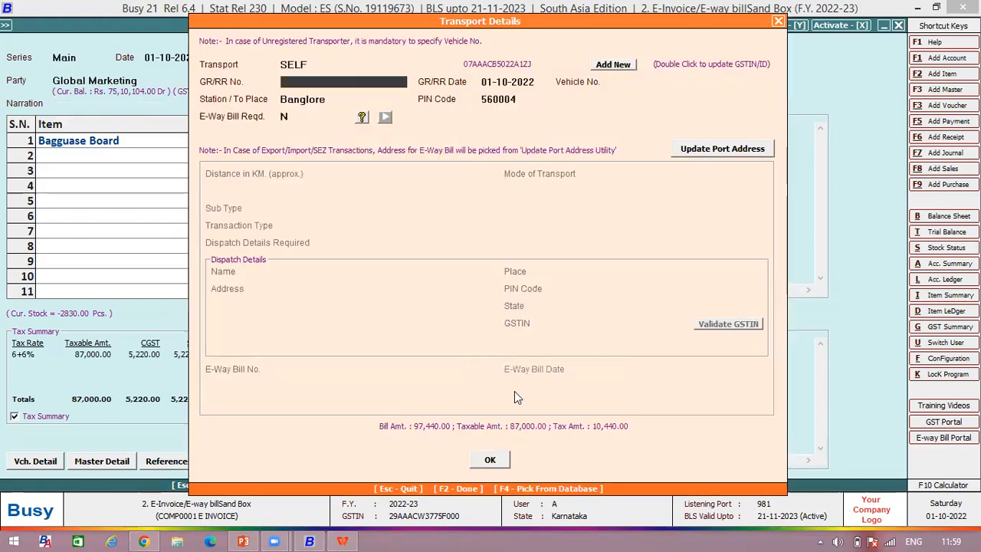
key(Return)
text(y)
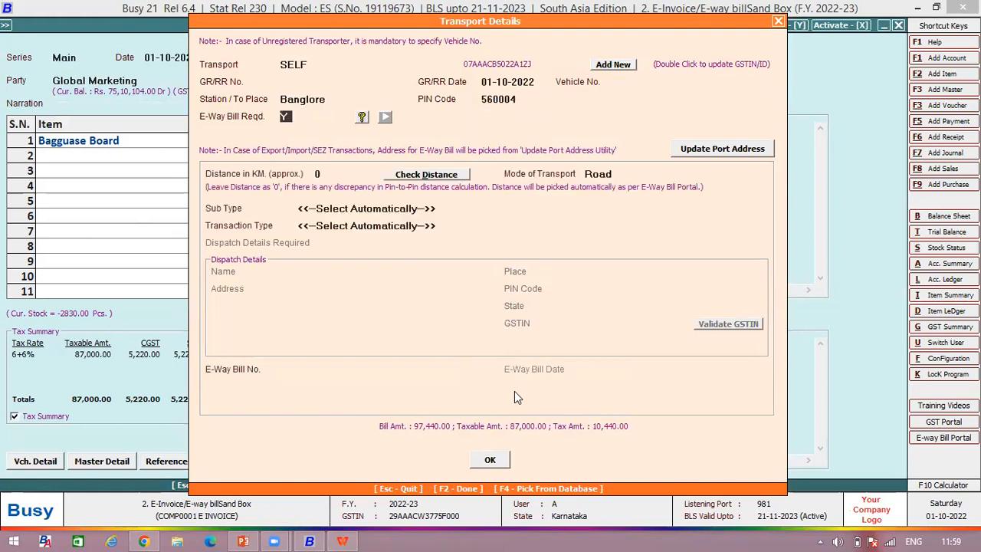
key(Return)
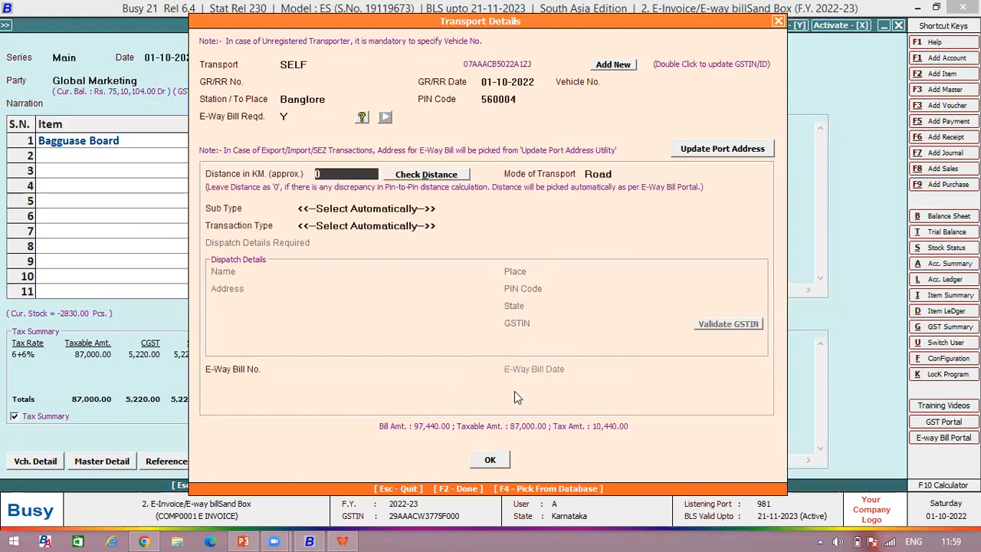
click(493, 462)
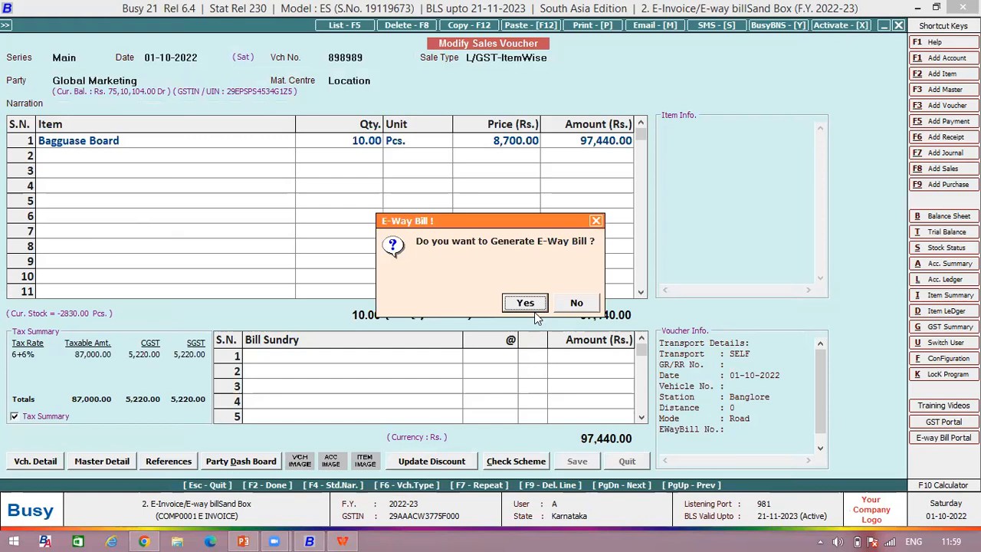
Step: Generate the voucher's E-Way Bill with the default generation options, accept the sandbox testing notice, and dismiss the remaining prompts
click(536, 309)
click(441, 280)
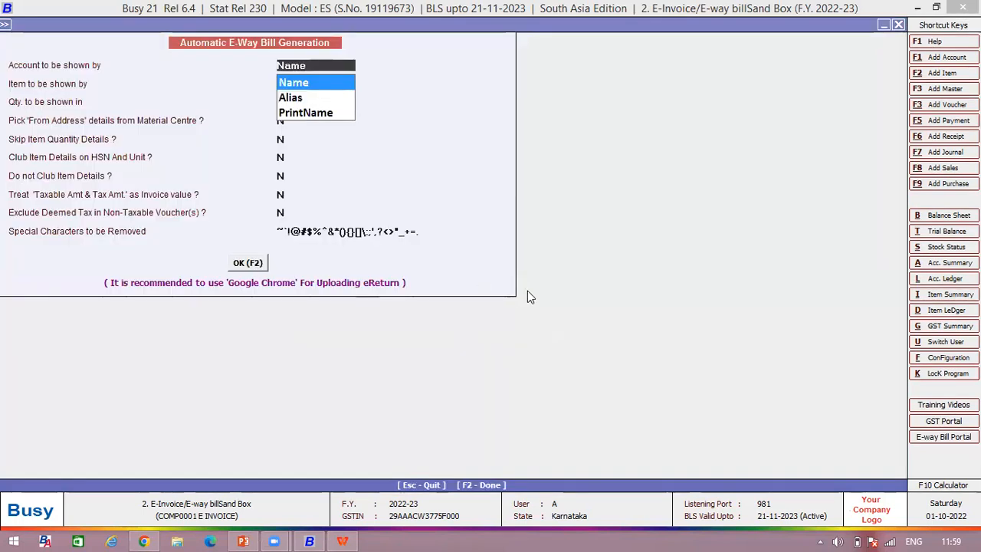
click(527, 298)
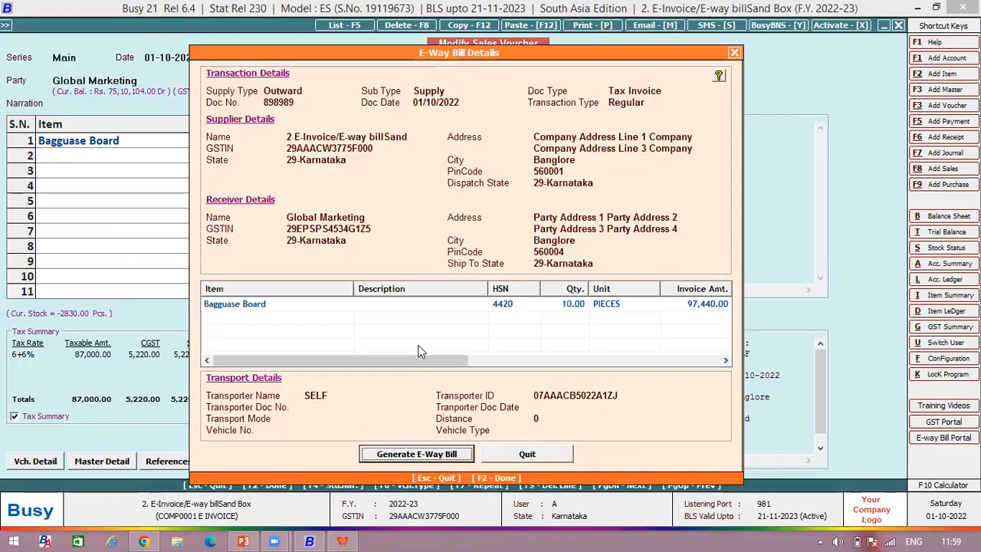
click(427, 455)
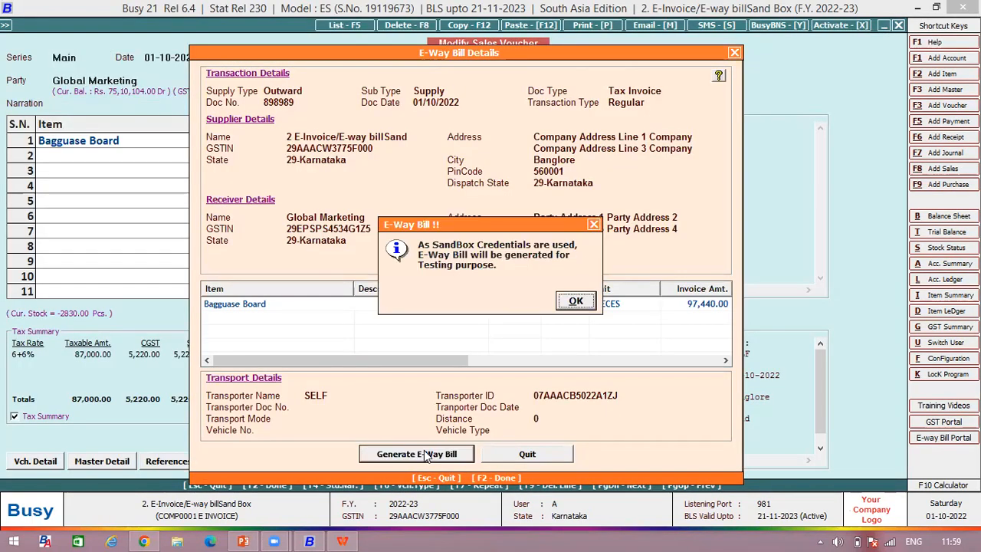
click(575, 301)
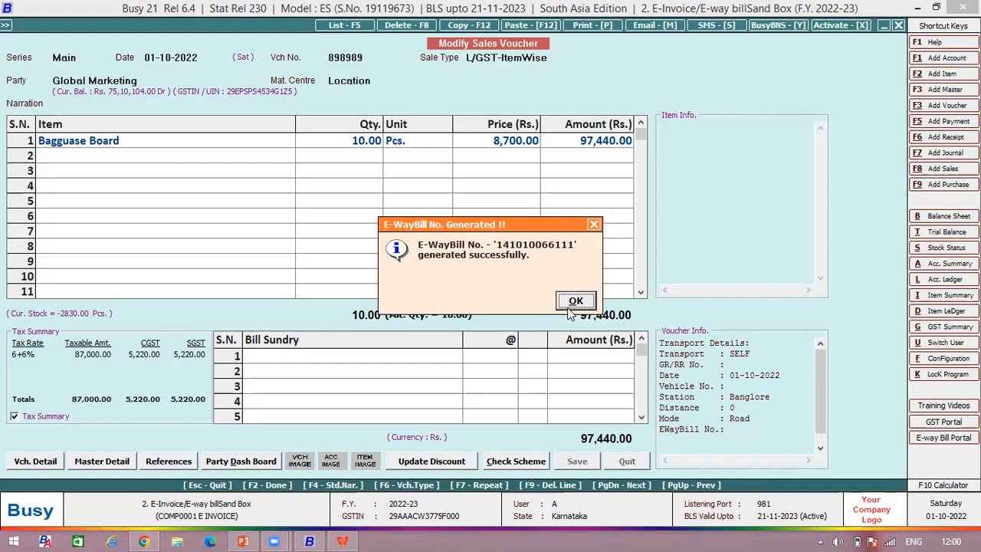
click(568, 307)
click(568, 308)
click(567, 307)
click(568, 308)
key(Escape)
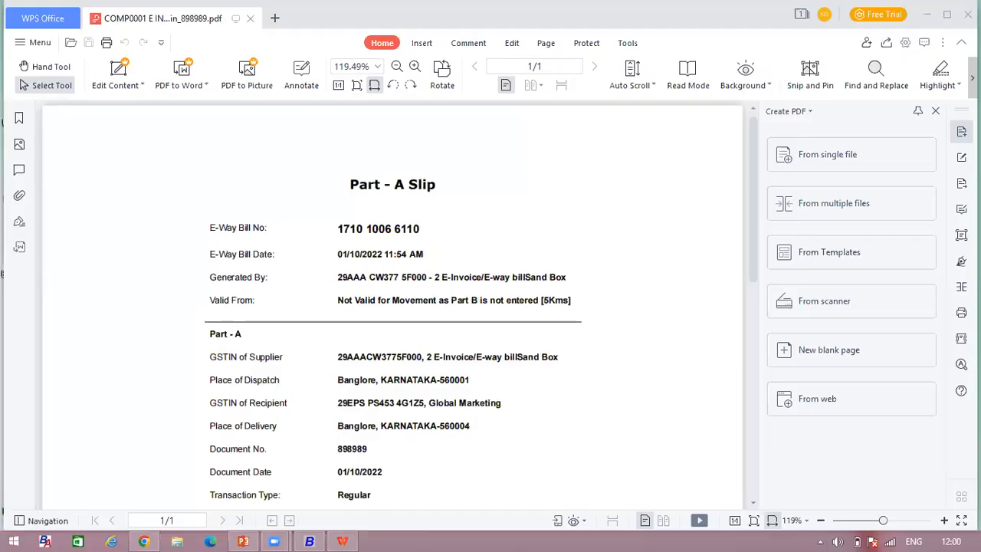
Step: Close the E-Way Bill PDF, switch to the PowerPoint presentation on E-way Bill management, and run its slide show up to the Q&A slide
click(968, 14)
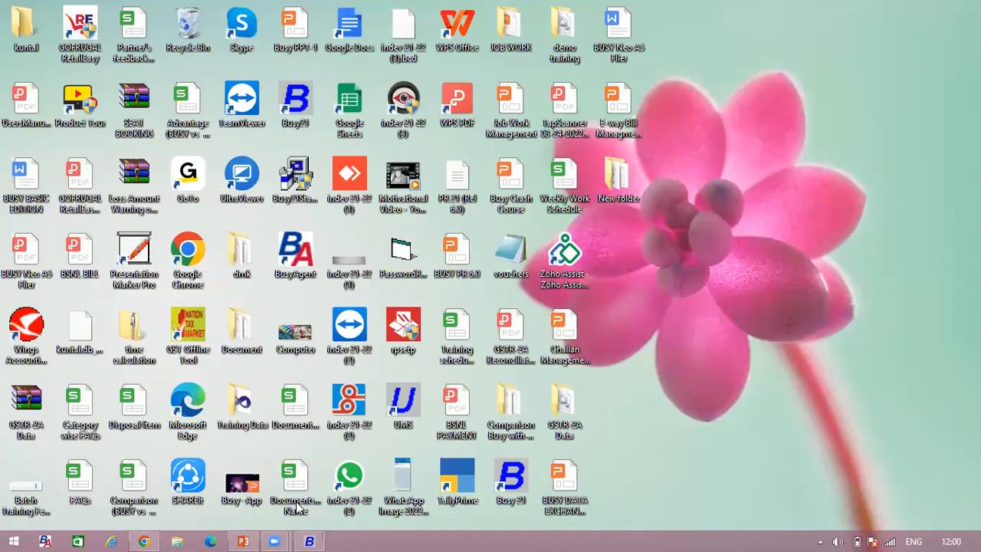
click(243, 541)
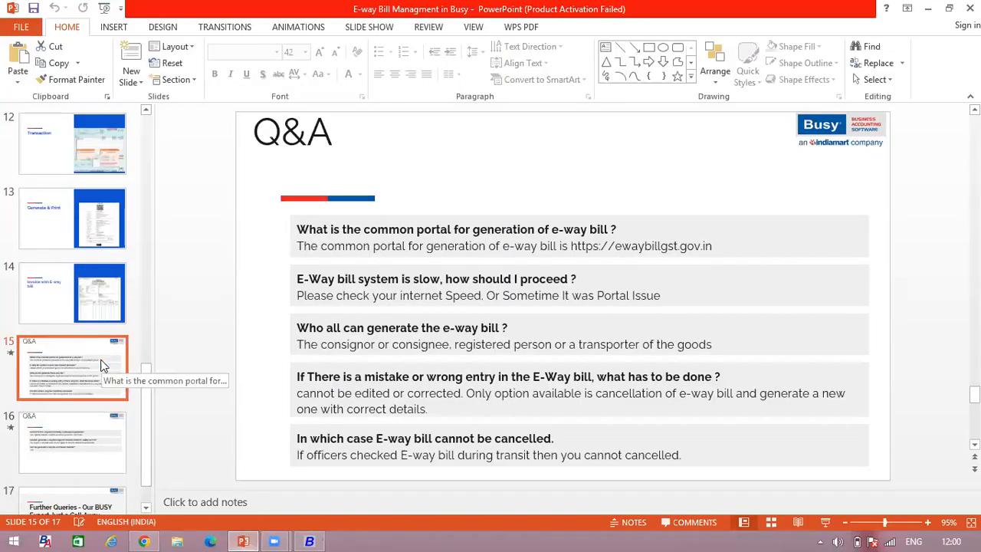
key(F5)
key(Right)
key(Right)
key(Right)
key(Right)
key(Right)
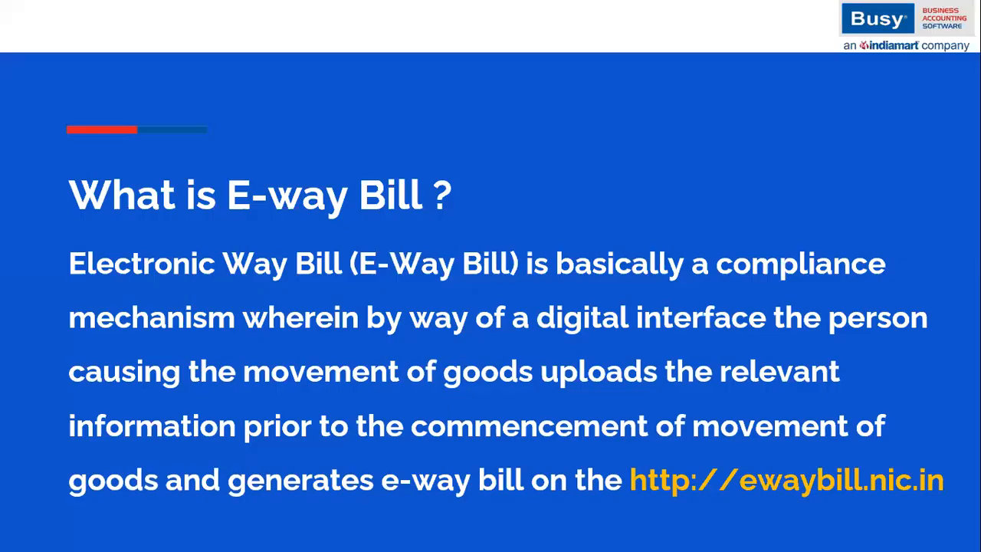
key(Right)
key(Right)
key(Right)
key(Right)
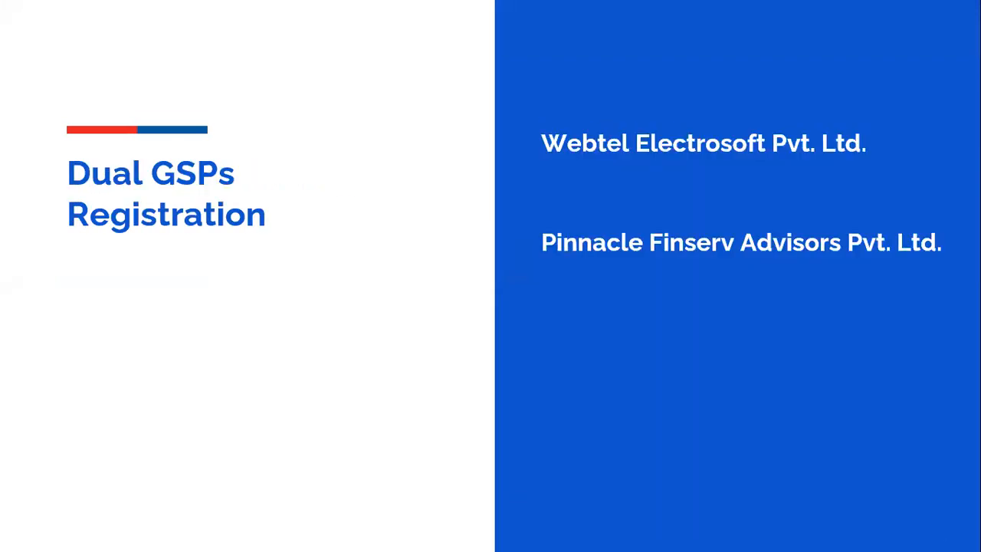
key(Right)
key(Right)
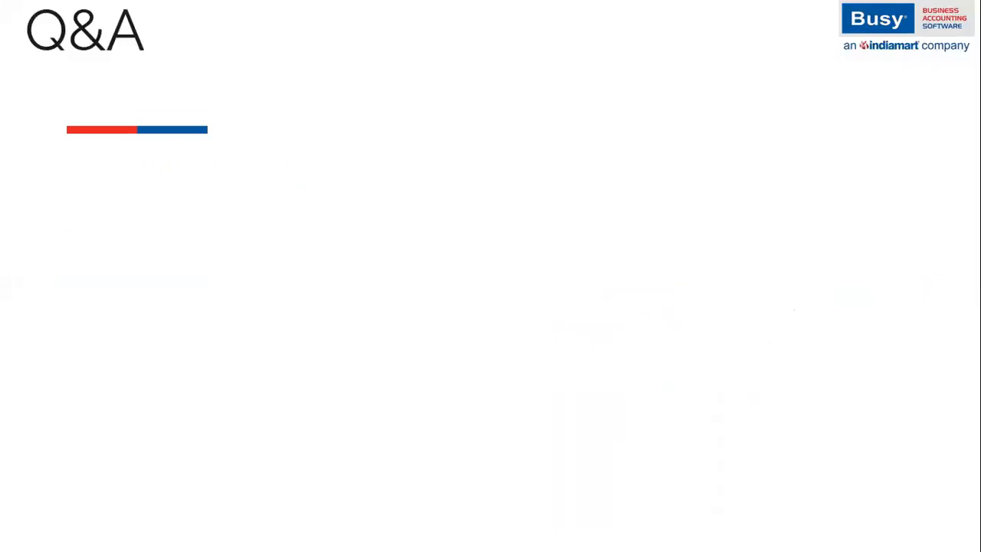
key(Left)
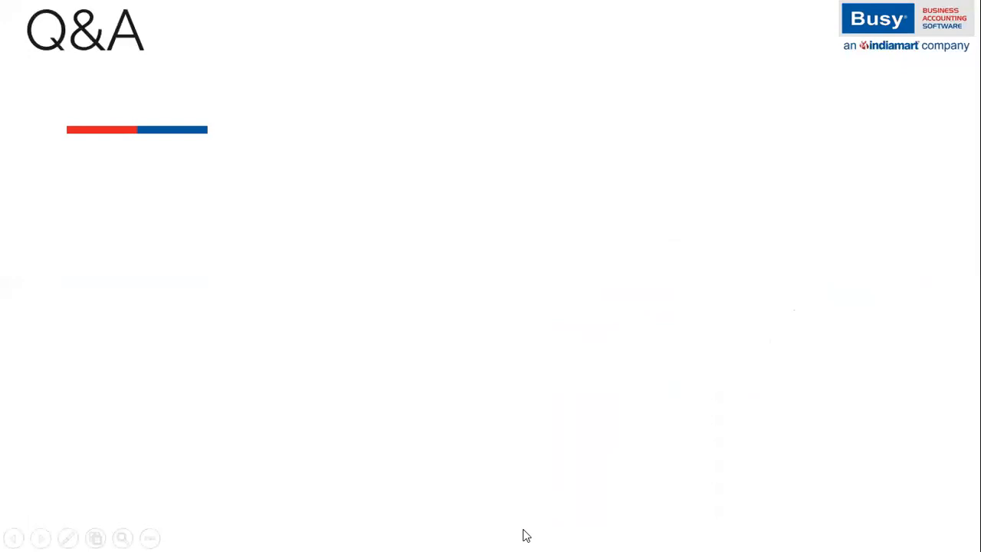